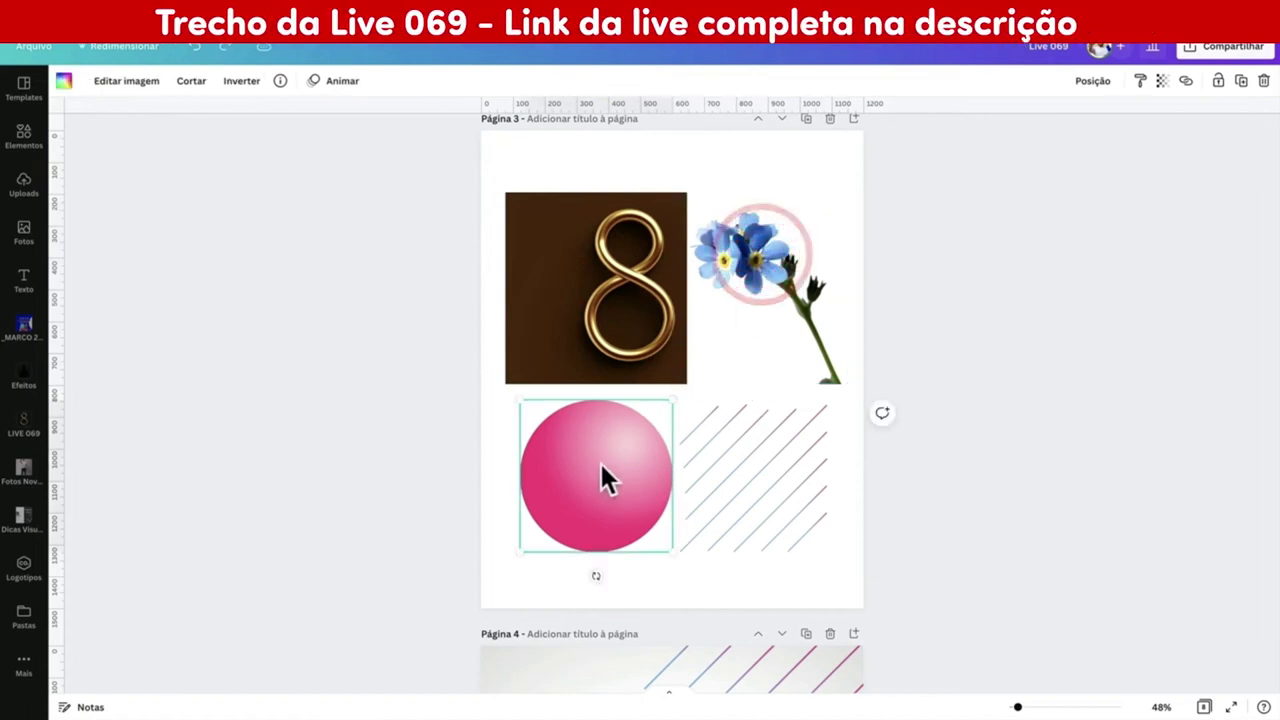
- Try out the pink circle on page 3 and shift the diagonal-lines graphic slightly further from it
double_click(615, 469)
drag(591, 457, 469, 480)
click(422, 482)
click(420, 480)
click(606, 466)
drag(745, 470, 777, 445)
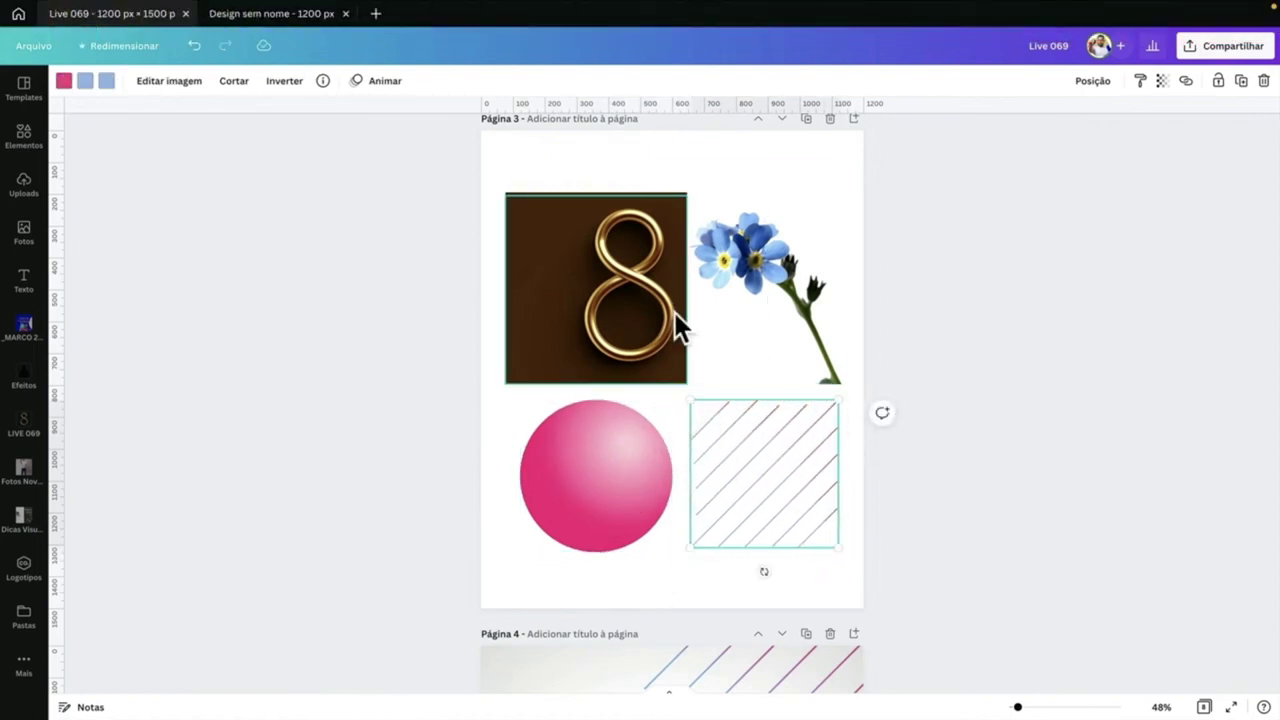
scroll(676, 320, down, 3)
scroll(676, 320, up, 3)
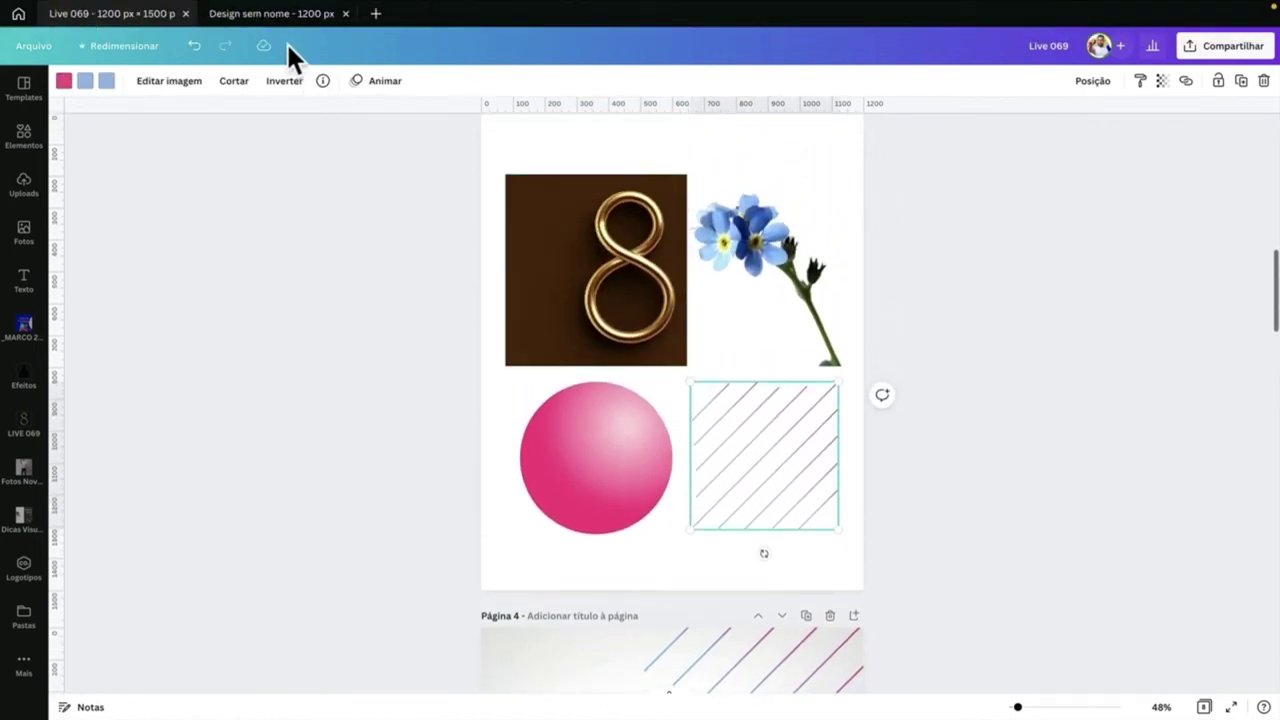
- In the blank 1200 × 1500 px design, add a square and enlarge it to the full page width, vertically centred
click(297, 16)
click(640, 295)
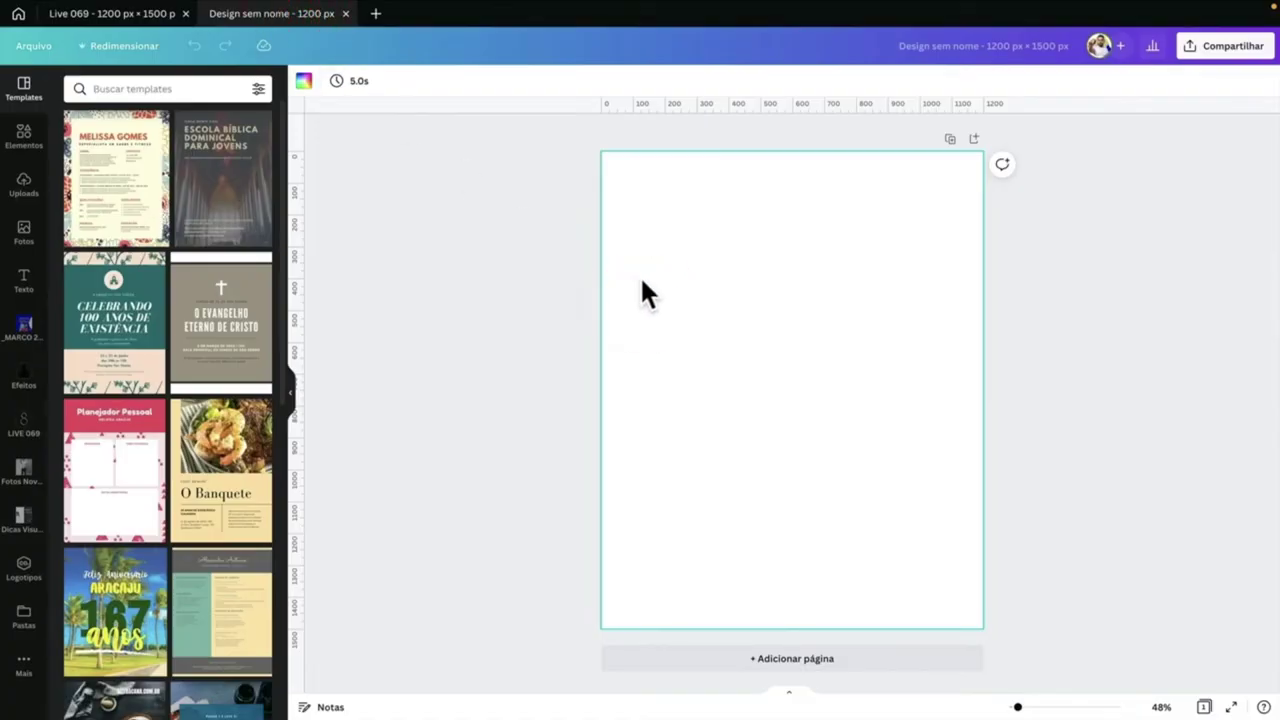
drag(603, 163, 977, 611)
click(731, 500)
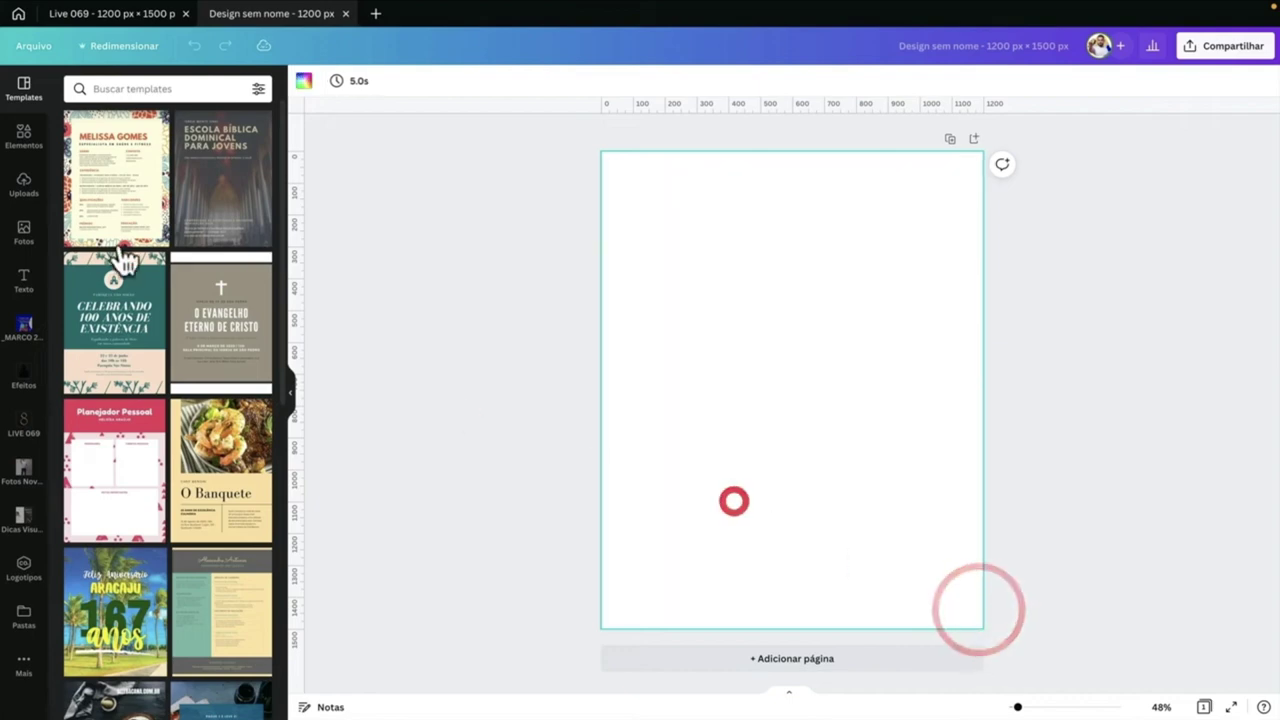
click(25, 140)
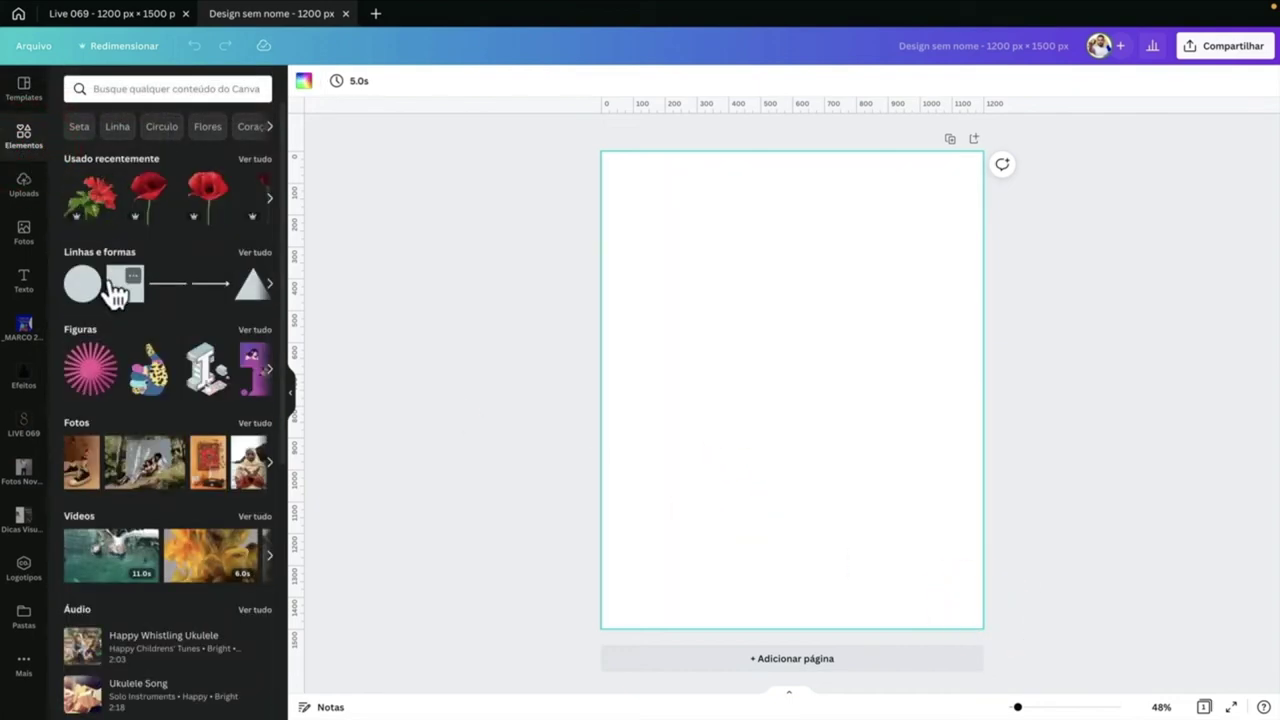
click(115, 290)
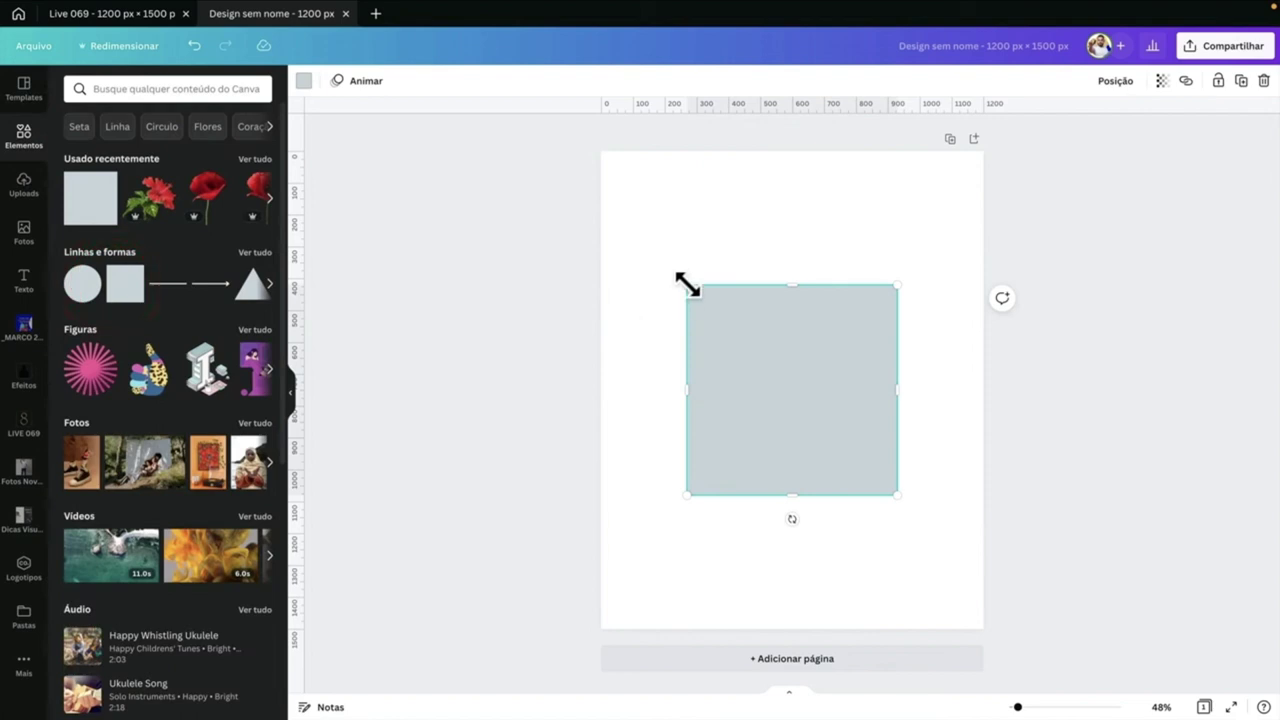
drag(689, 284, 591, 209)
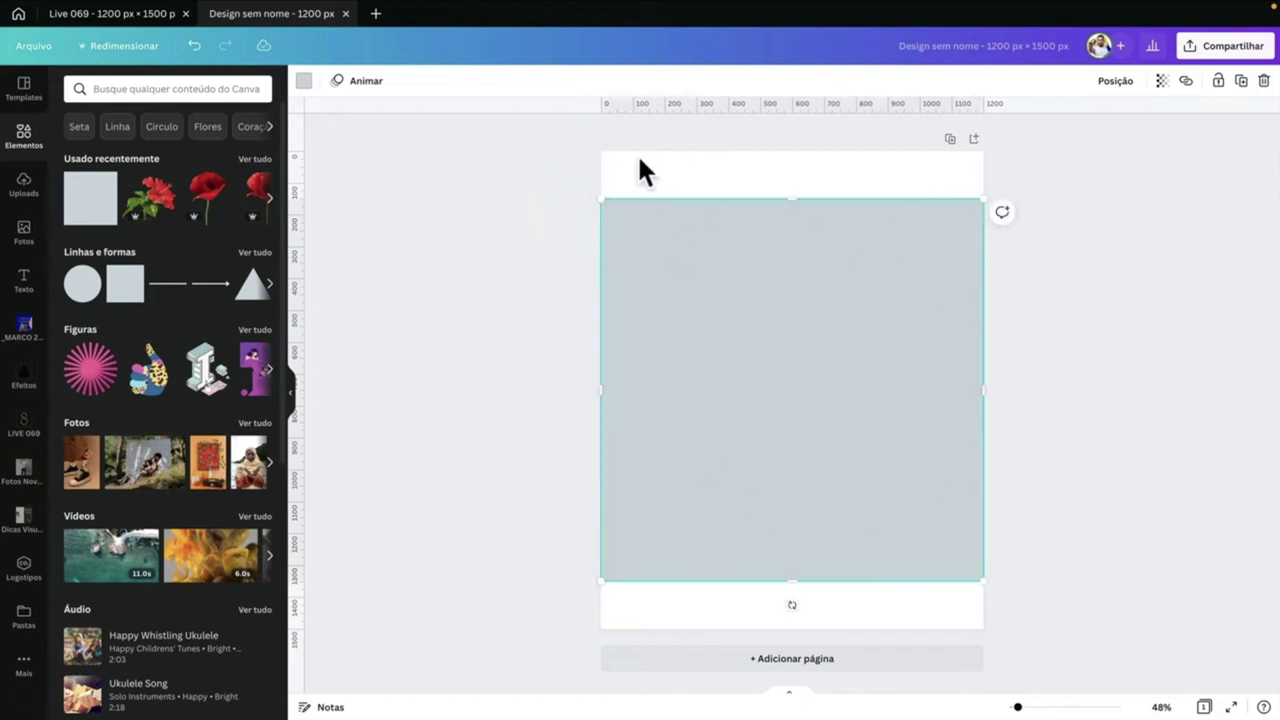
click(484, 210)
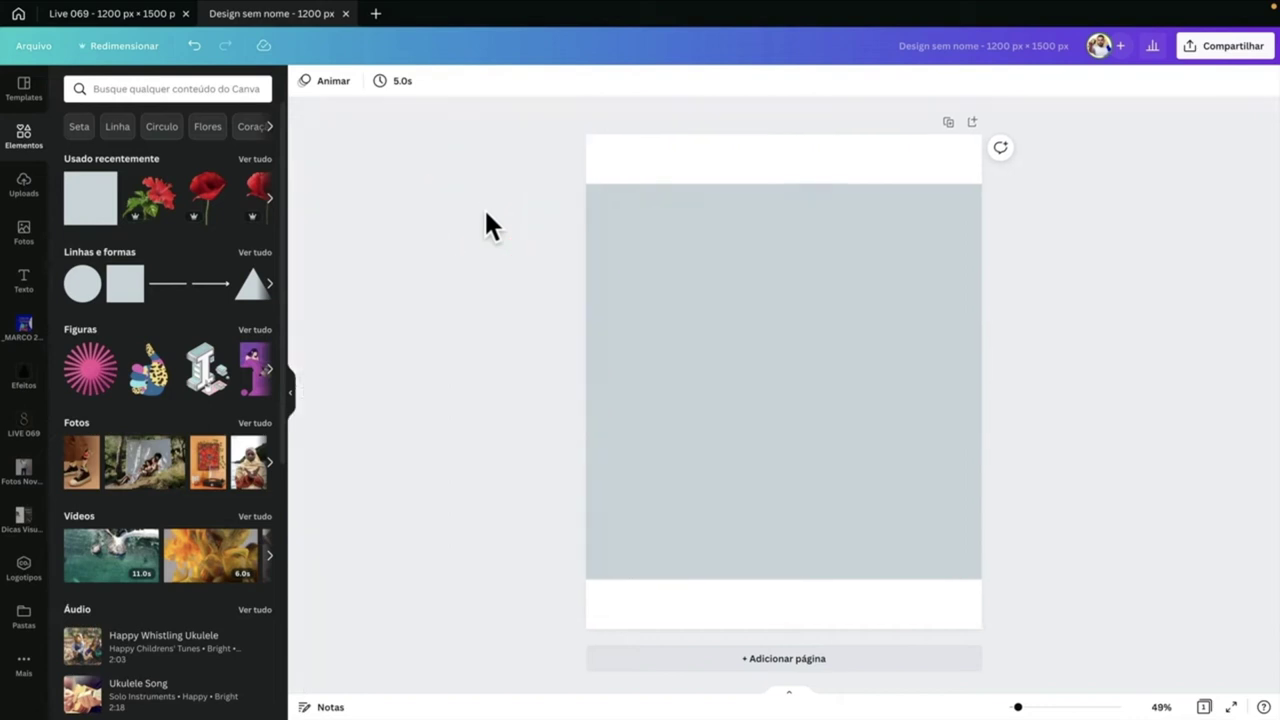
- Show the rulers and place two horizontal guides along the upper and lower edges of the square
click(33, 47)
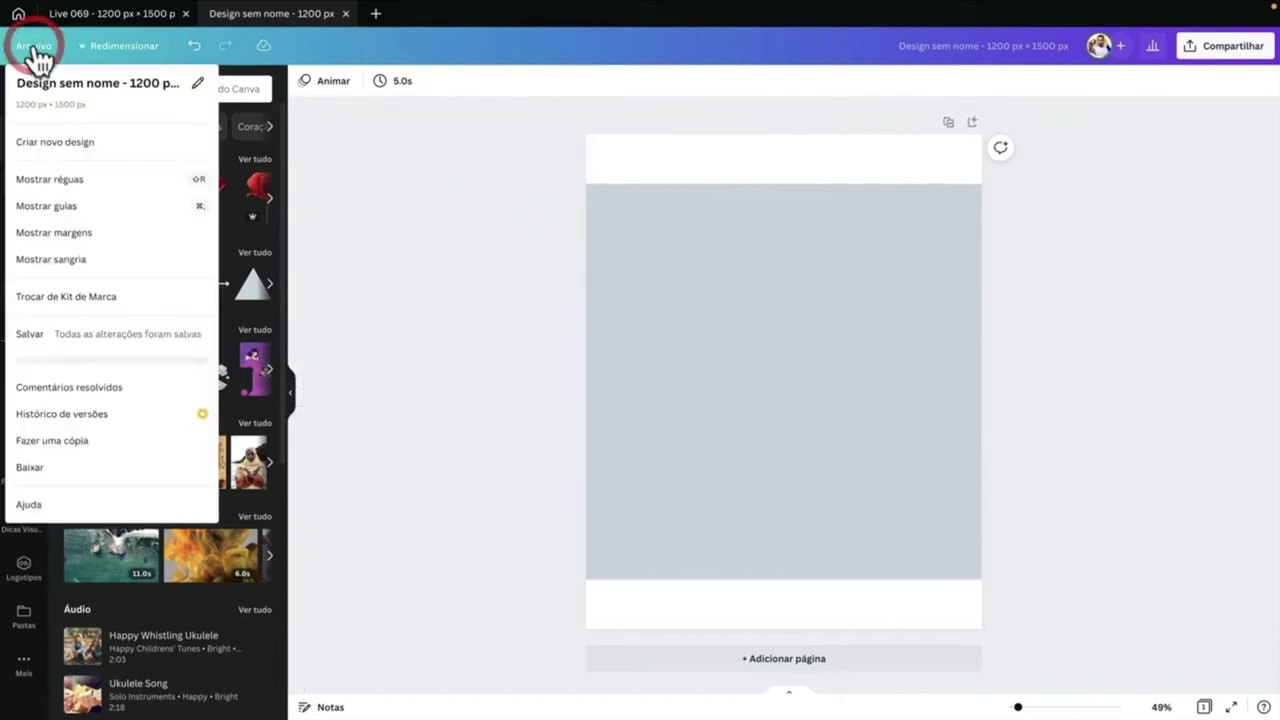
click(117, 179)
drag(729, 108, 705, 585)
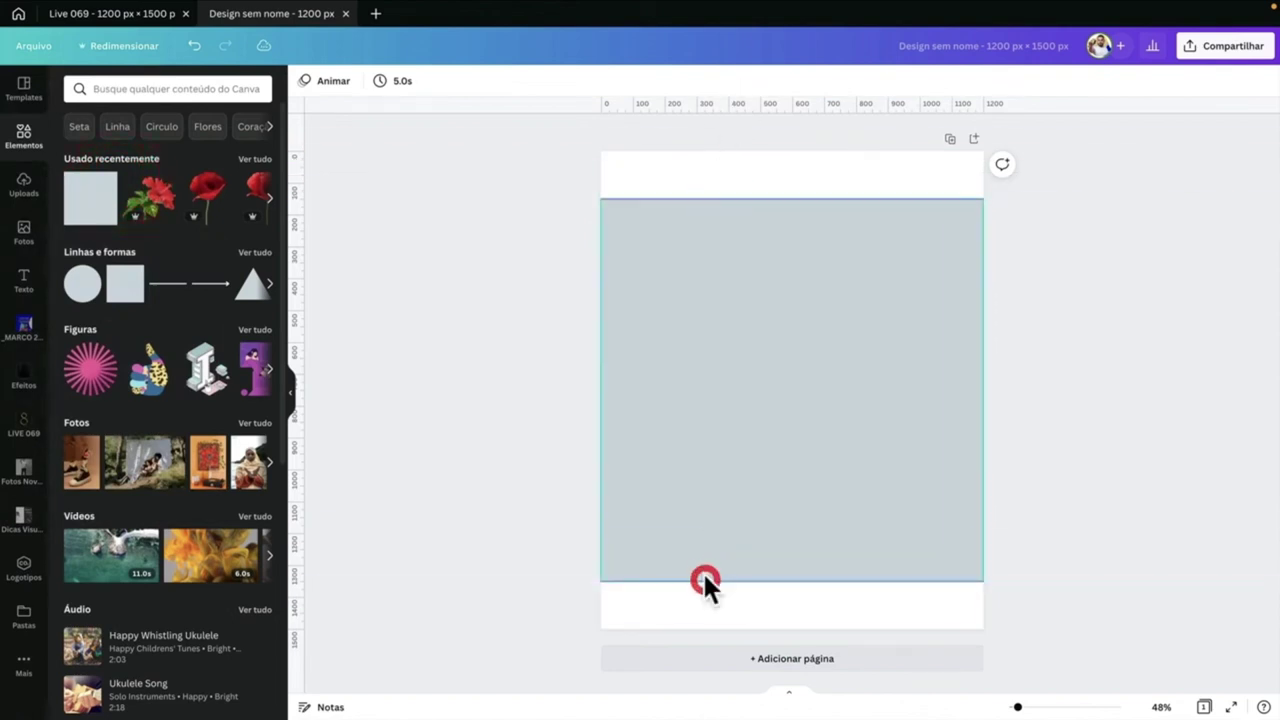
click(416, 481)
- Delete the helper square and mark out the area between the two guides
click(678, 441)
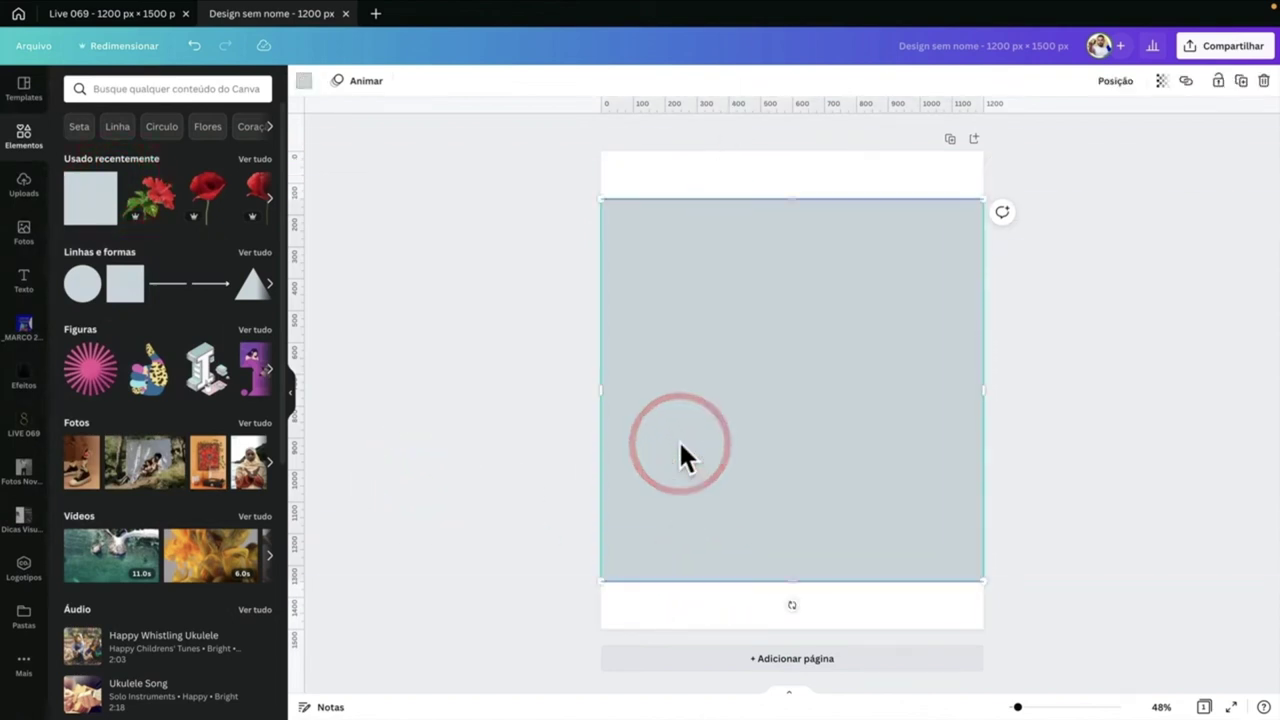
key(Delete)
key(r)
mouse_move(617, 203)
mouse_down()
mouse_move(946, 570)
mouse_move(974, 573)
mouse_up()
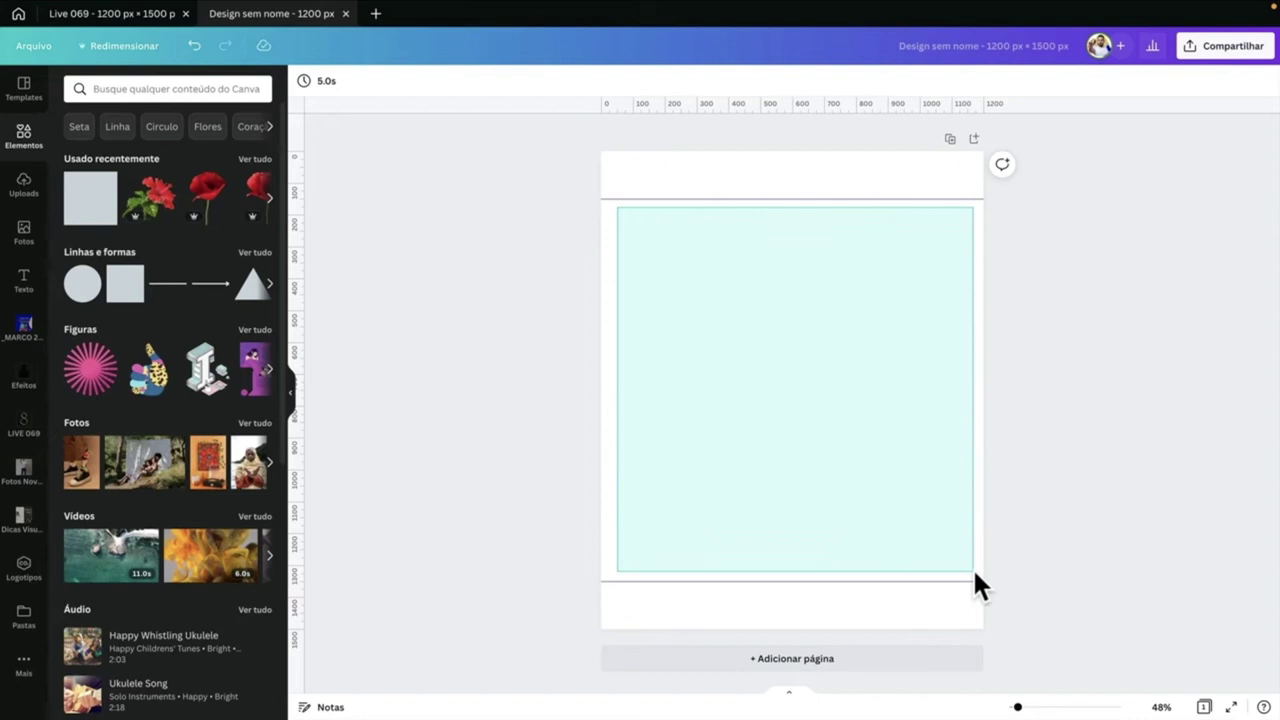
drag(974, 573, 973, 572)
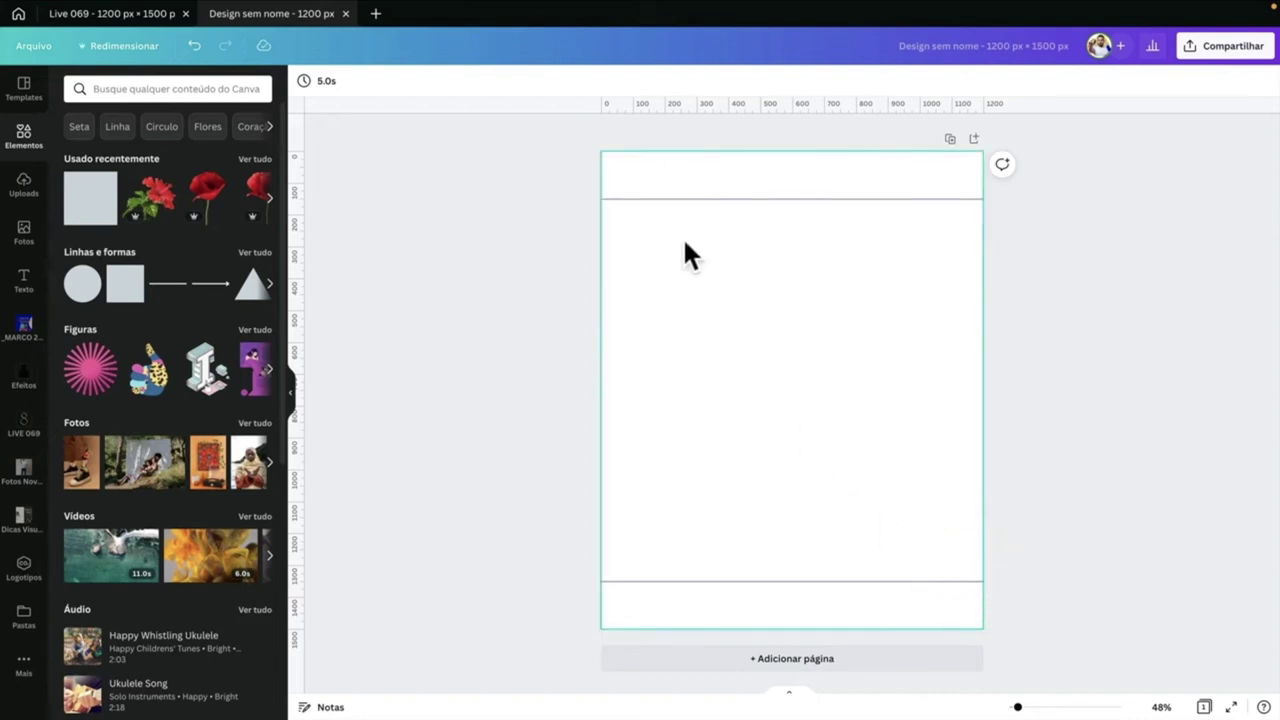
- Switch to the Live 069 design and examine the finished post layout on page 2
click(126, 12)
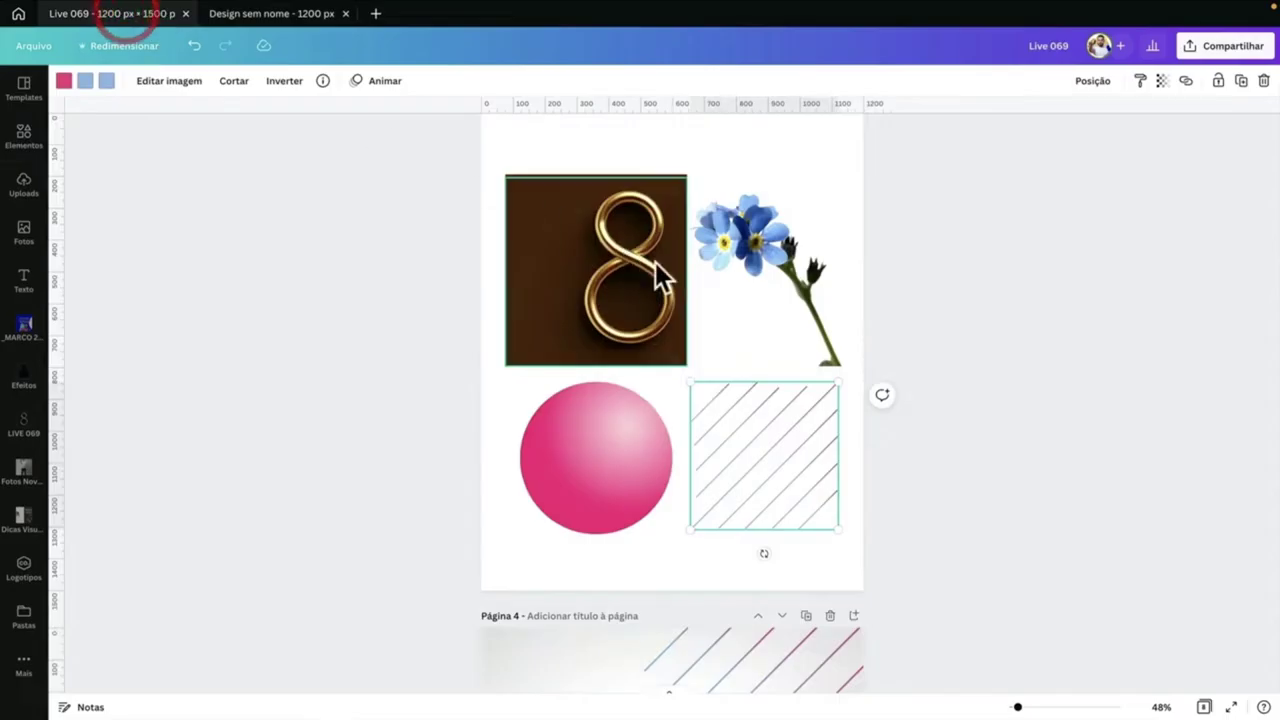
scroll(700, 300, up, 10)
scroll(835, 231, up, 2)
scroll(551, 251, down, 5)
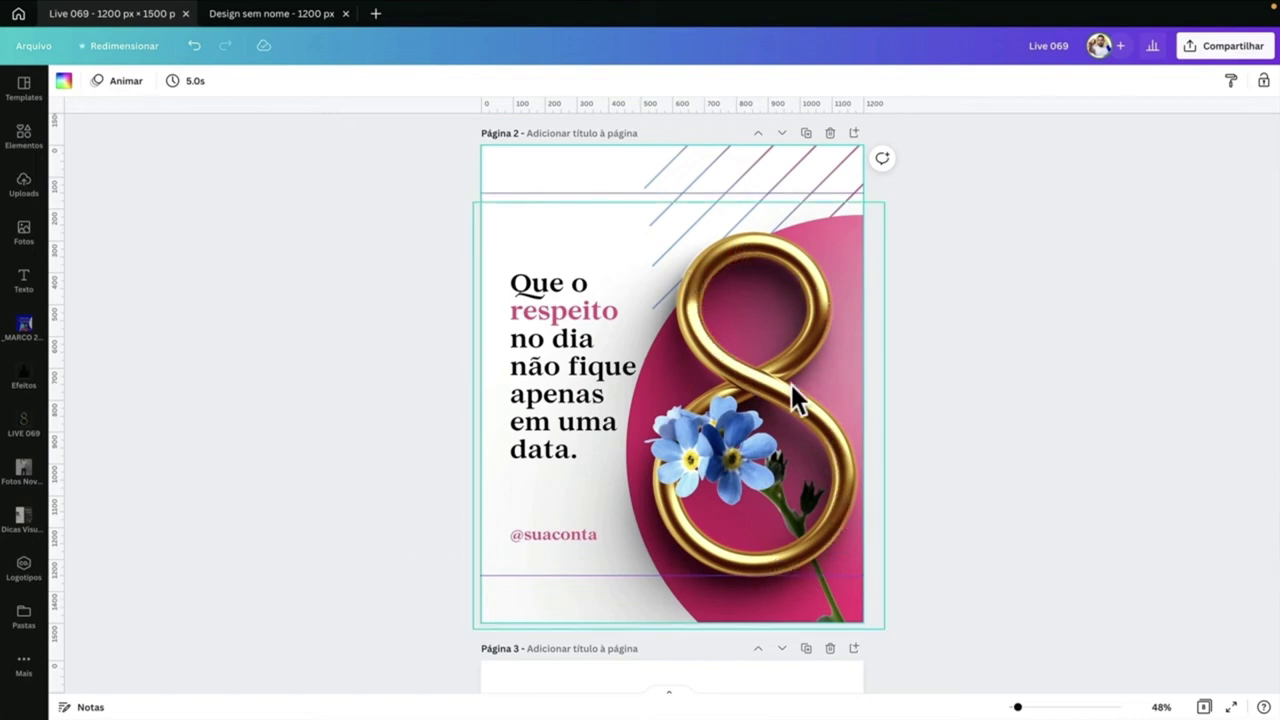
click(338, 472)
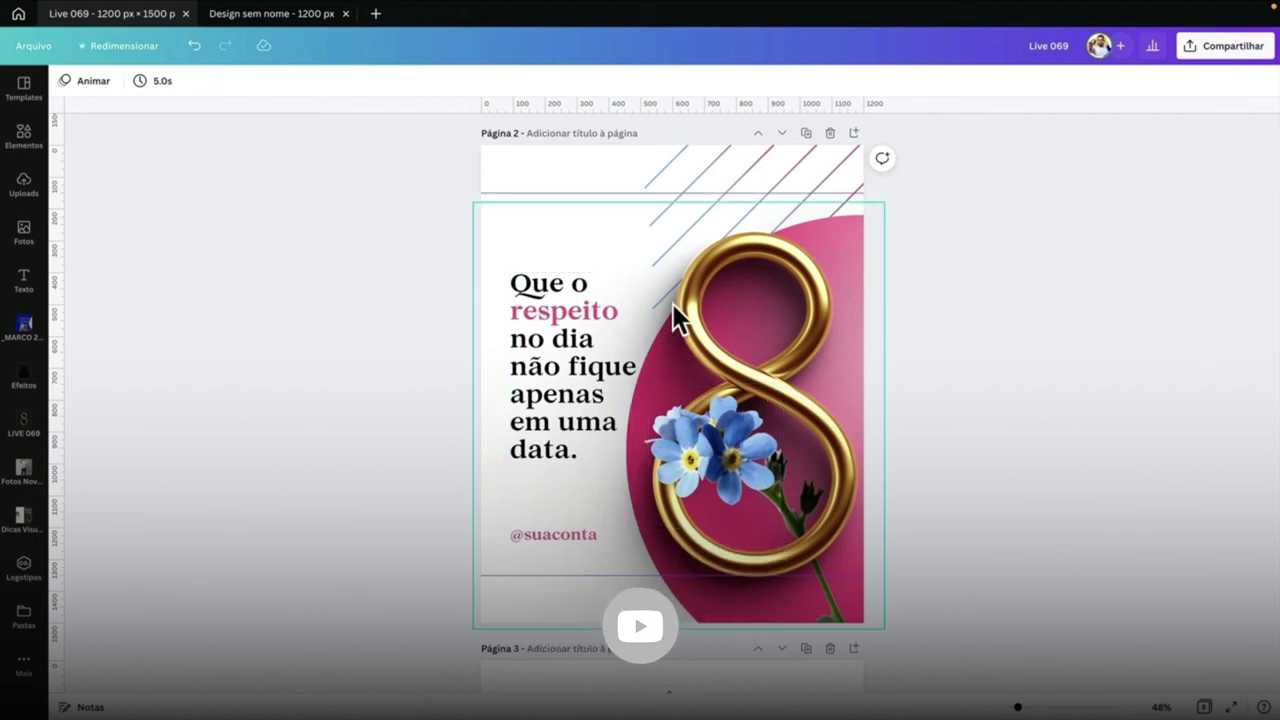
- Return to the blank design and upload numero 8 3d.png from the _LIVES folder into the LIVE 069-02 folder
click(277, 14)
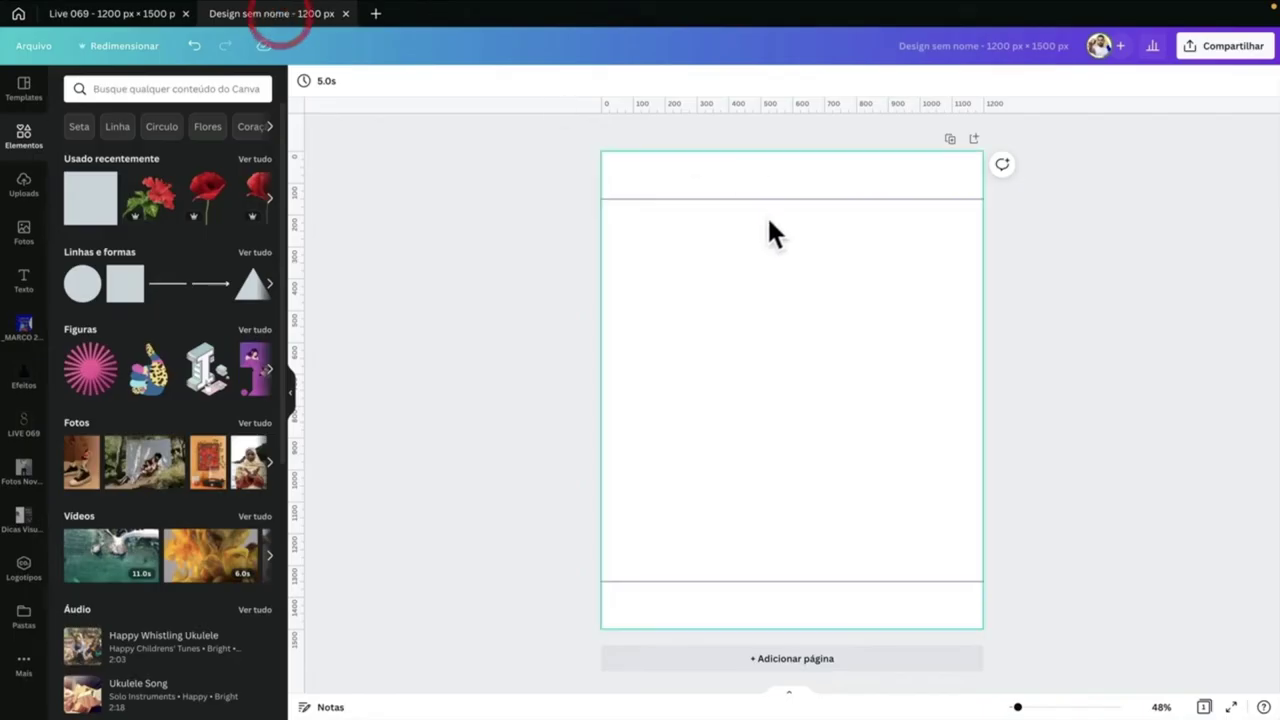
drag(800, 195, 800, 198)
click(947, 204)
click(968, 530)
click(948, 520)
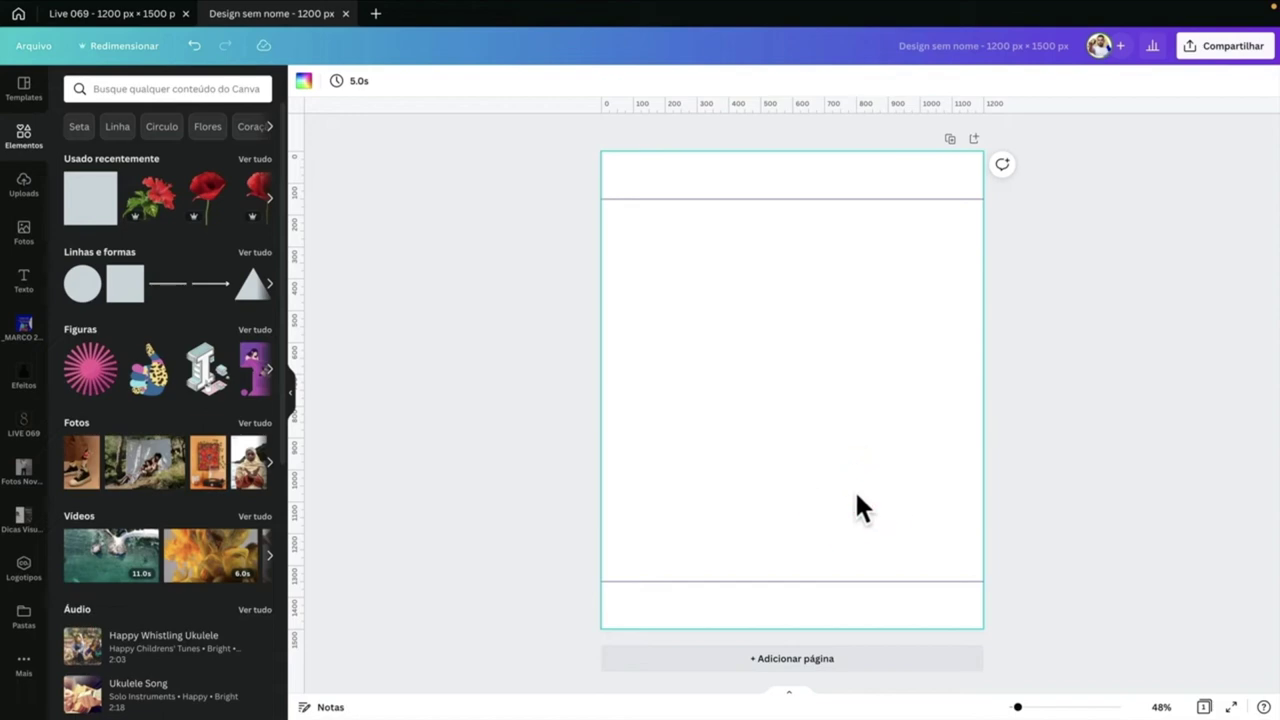
click(24, 420)
click(170, 343)
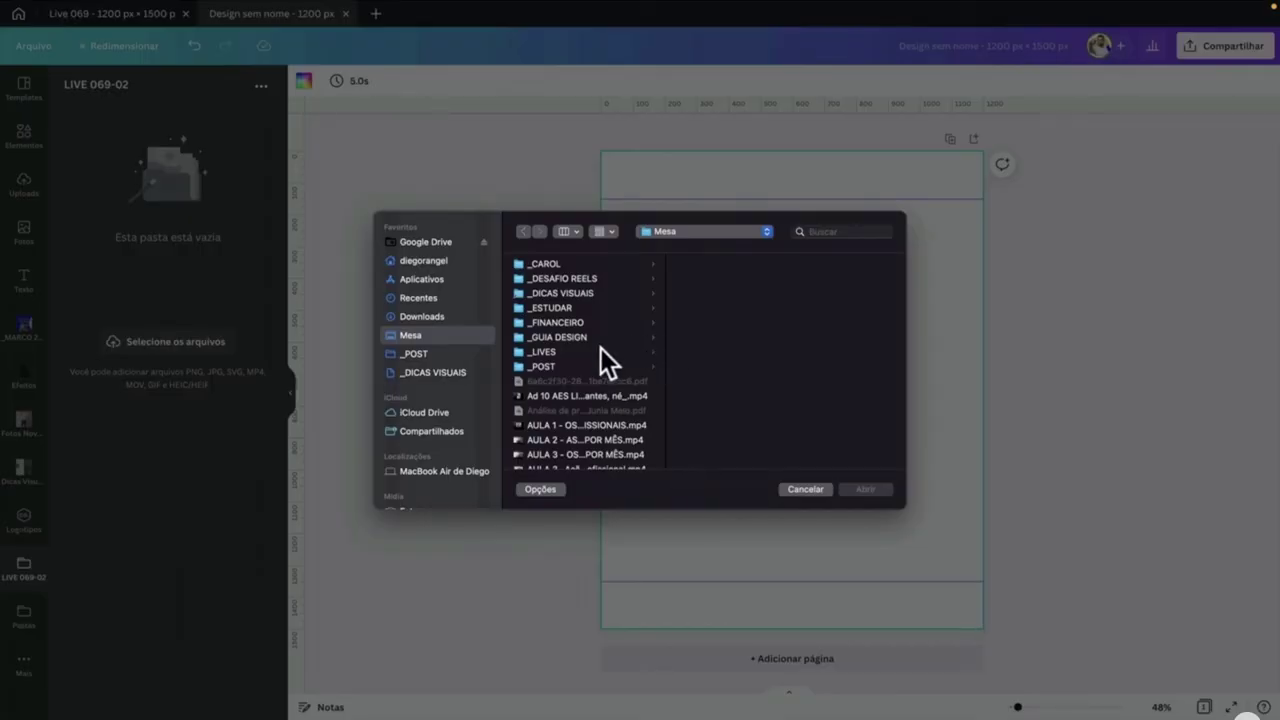
click(600, 350)
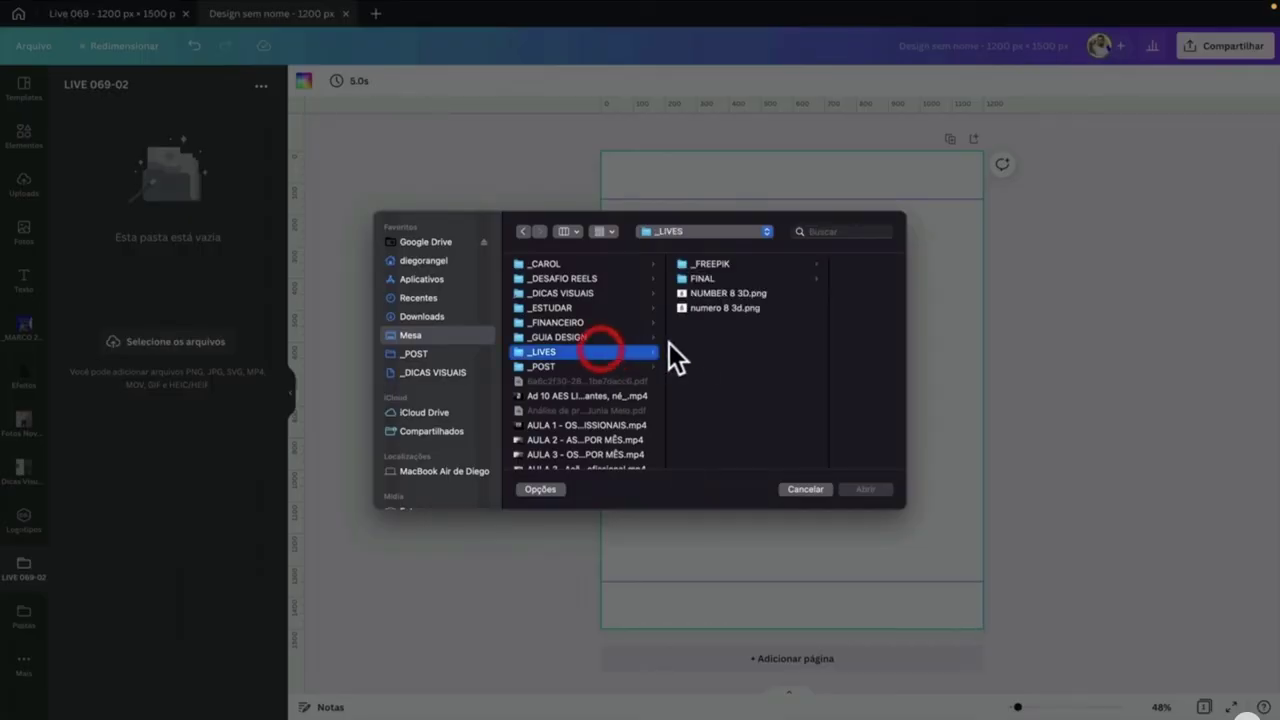
click(728, 306)
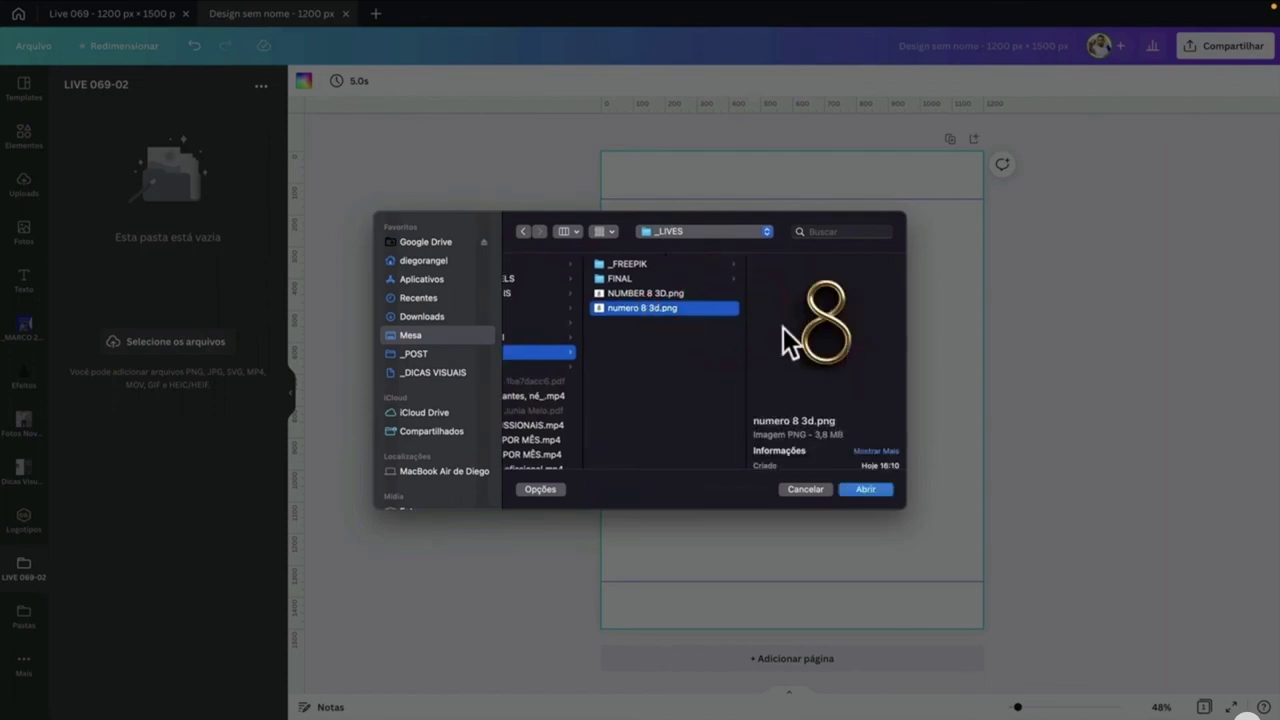
click(867, 489)
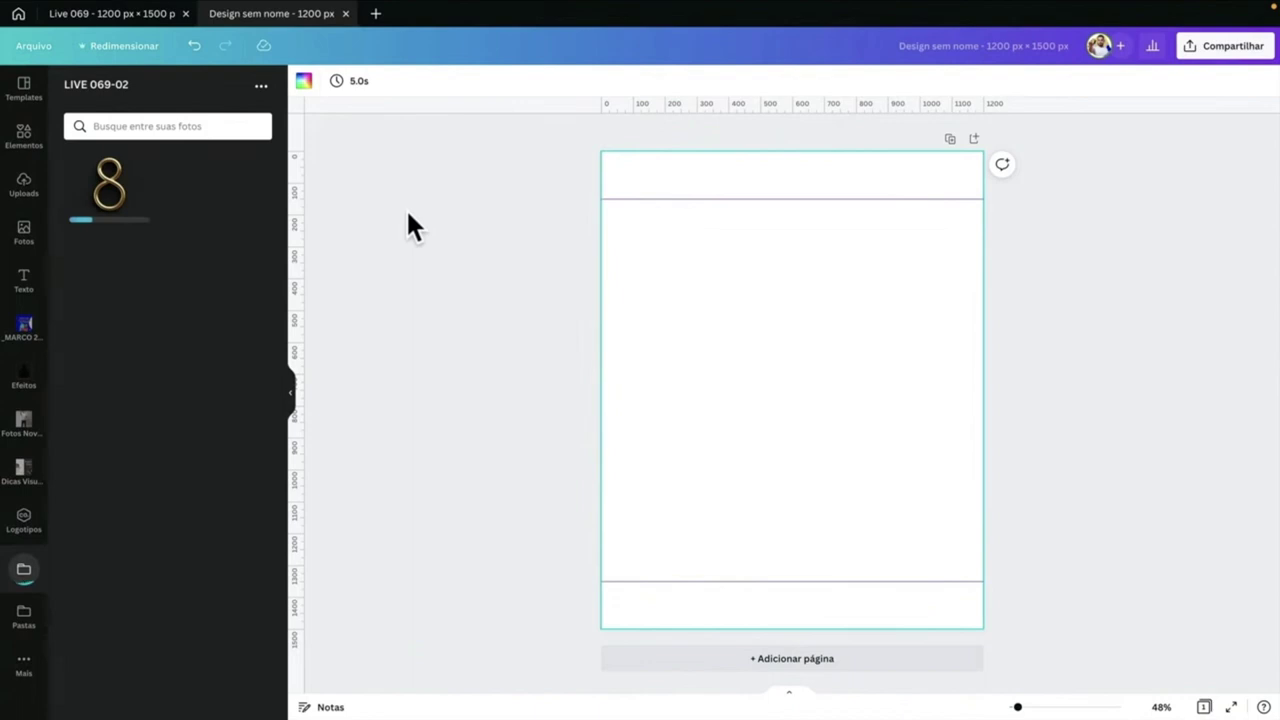
- Paste a red rectangle, fit it between the guides as a narrow column and duplicate it as a second column beside it
click(680, 277)
key(ctrl+v)
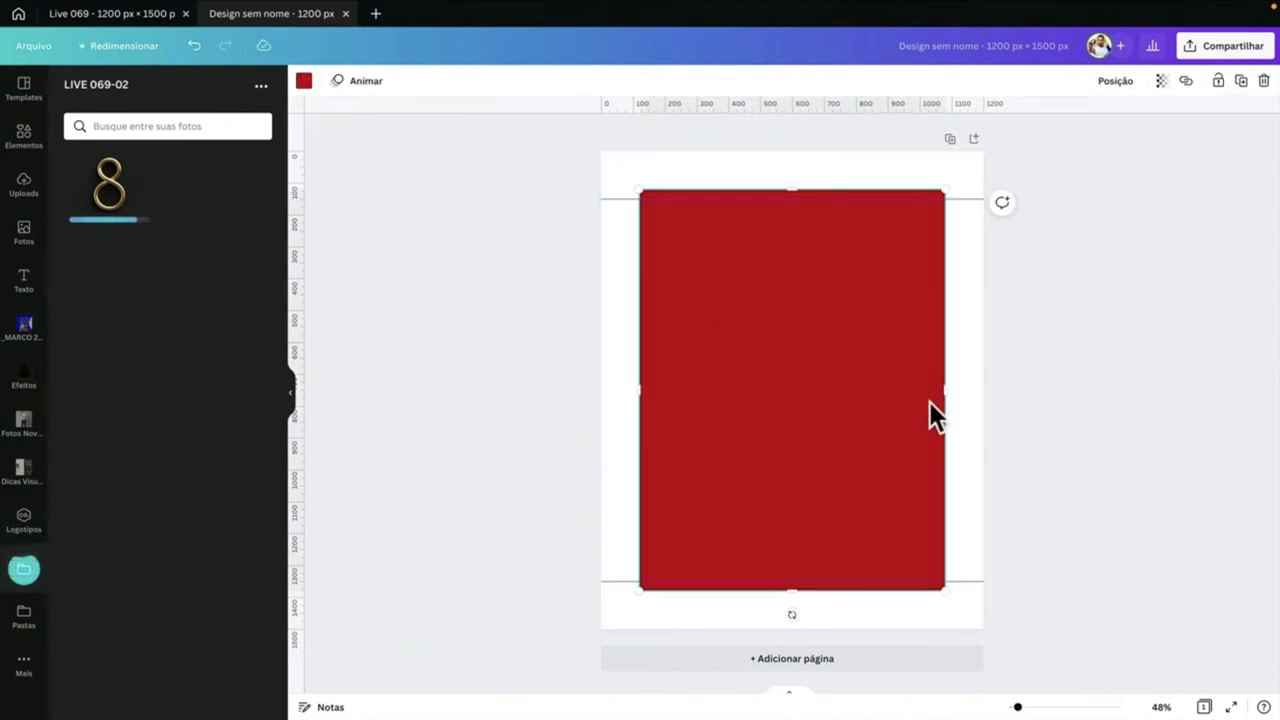
drag(948, 388, 863, 386)
drag(751, 386, 691, 394)
drag(709, 596, 873, 450)
key(ctrl+d)
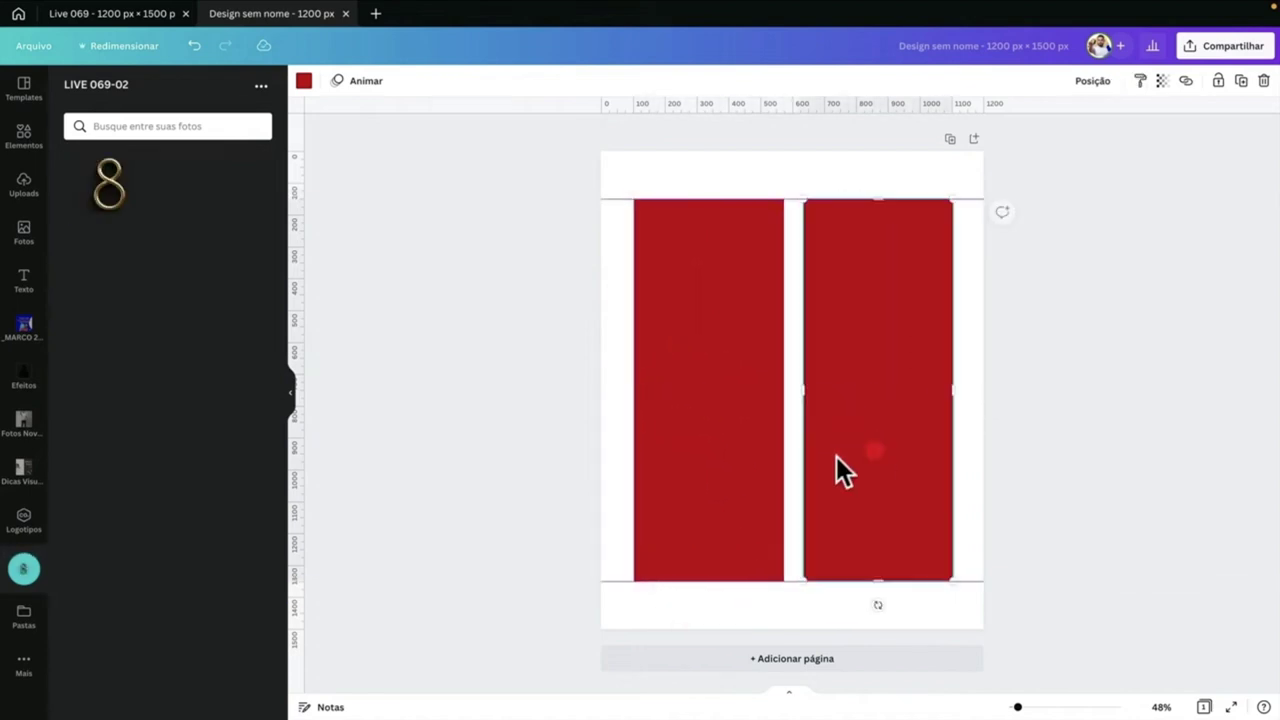
- Mark out each red column in turn, then remove both columns from the page
click(597, 462)
drag(1078, 188, 797, 630)
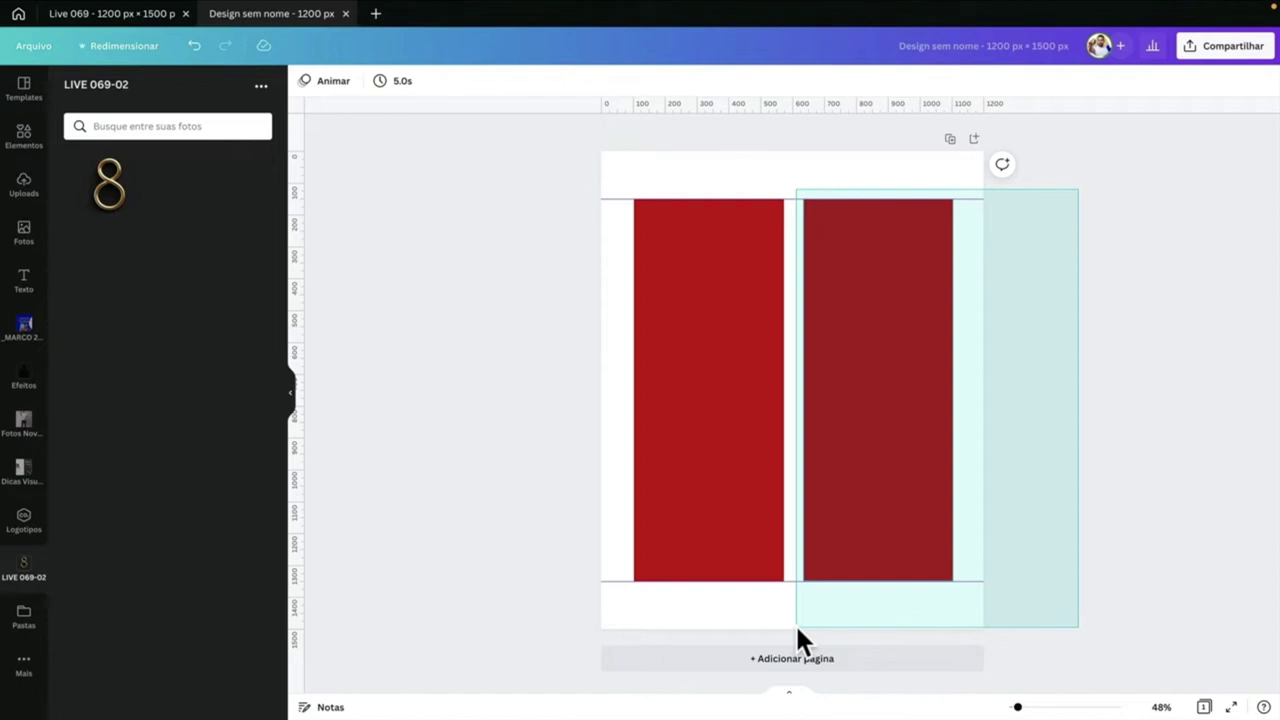
drag(797, 629, 794, 623)
click(551, 314)
drag(557, 256, 742, 541)
click(542, 488)
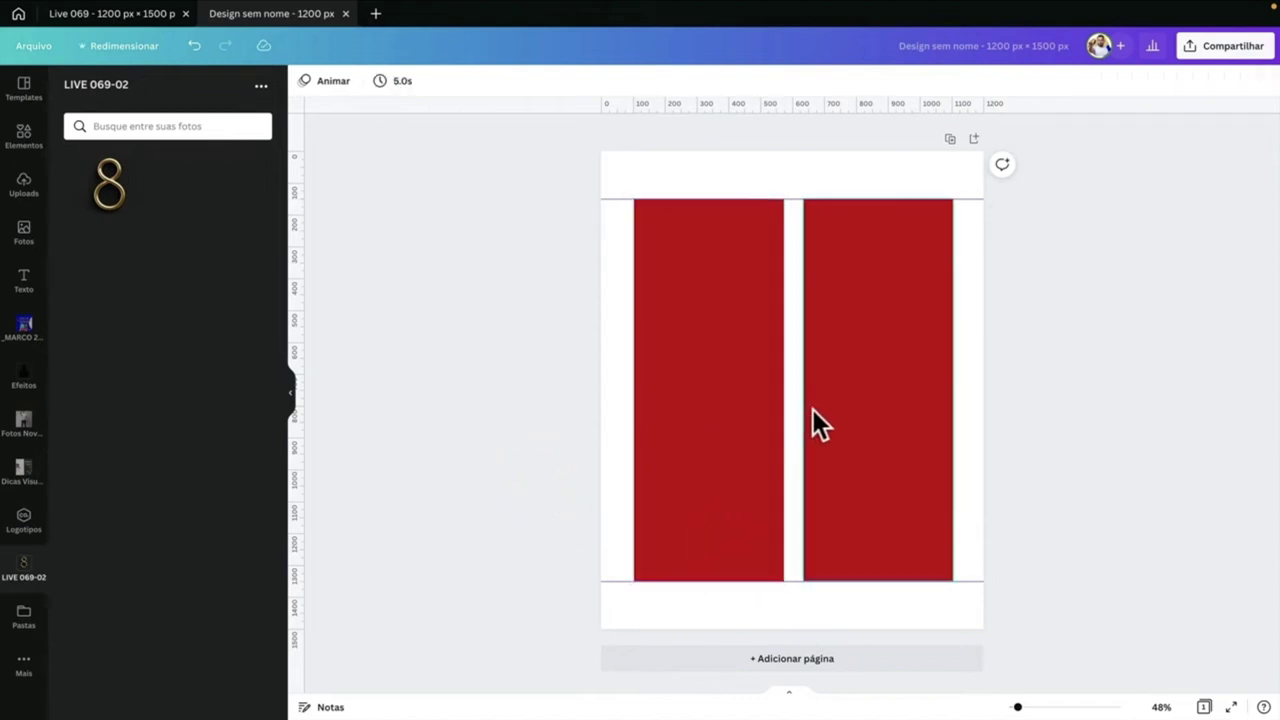
key(ctrl+z)
- Insert the golden 8 image and enlarge it from the upper guide and left page edge so it extends past the right edge
click(130, 205)
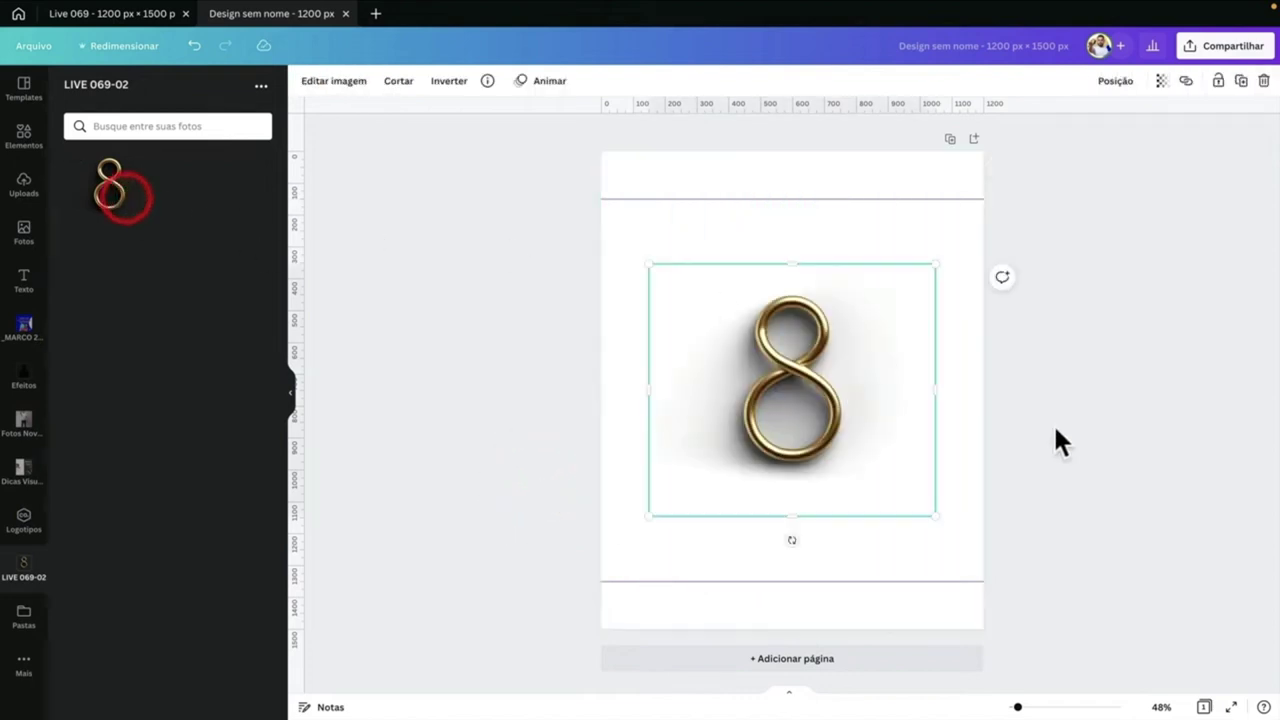
drag(932, 515, 1150, 670)
drag(652, 266, 582, 198)
drag(820, 349, 843, 336)
drag(883, 192, 886, 222)
drag(886, 271, 891, 257)
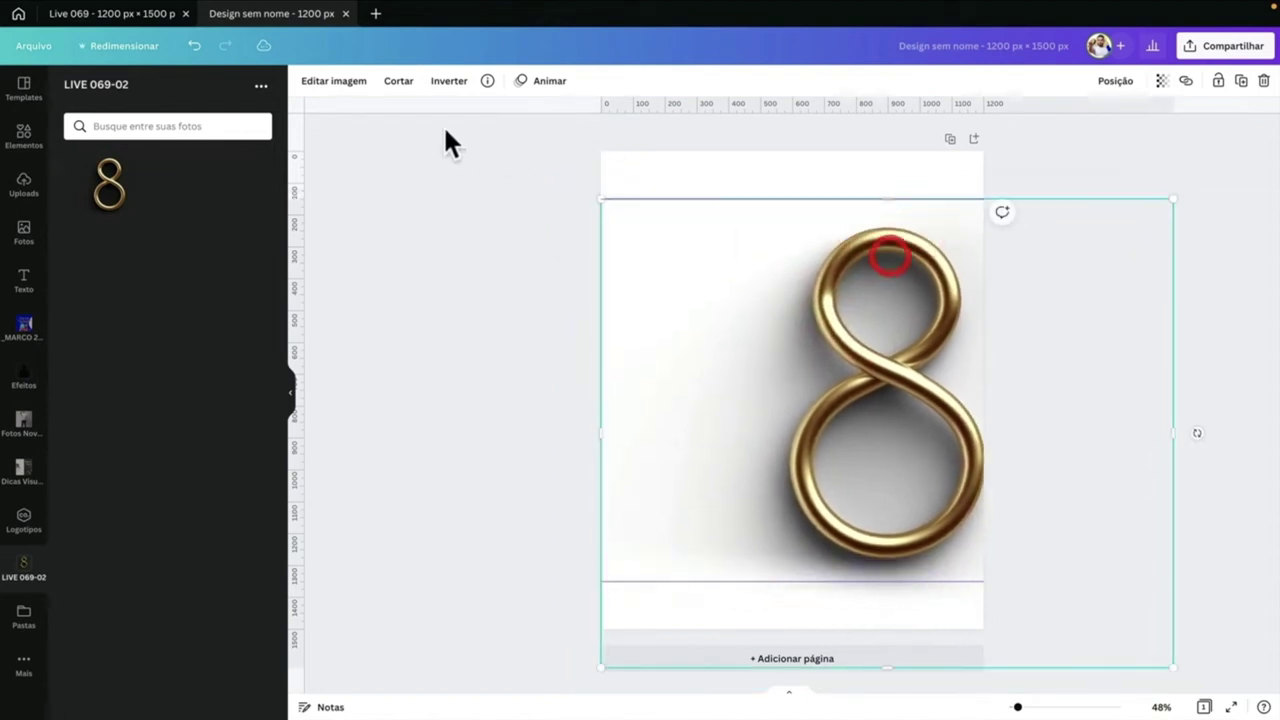
click(450, 232)
- Try moving the golden 8 image on page 2 of the Live 069 design, then undo the move
click(115, 13)
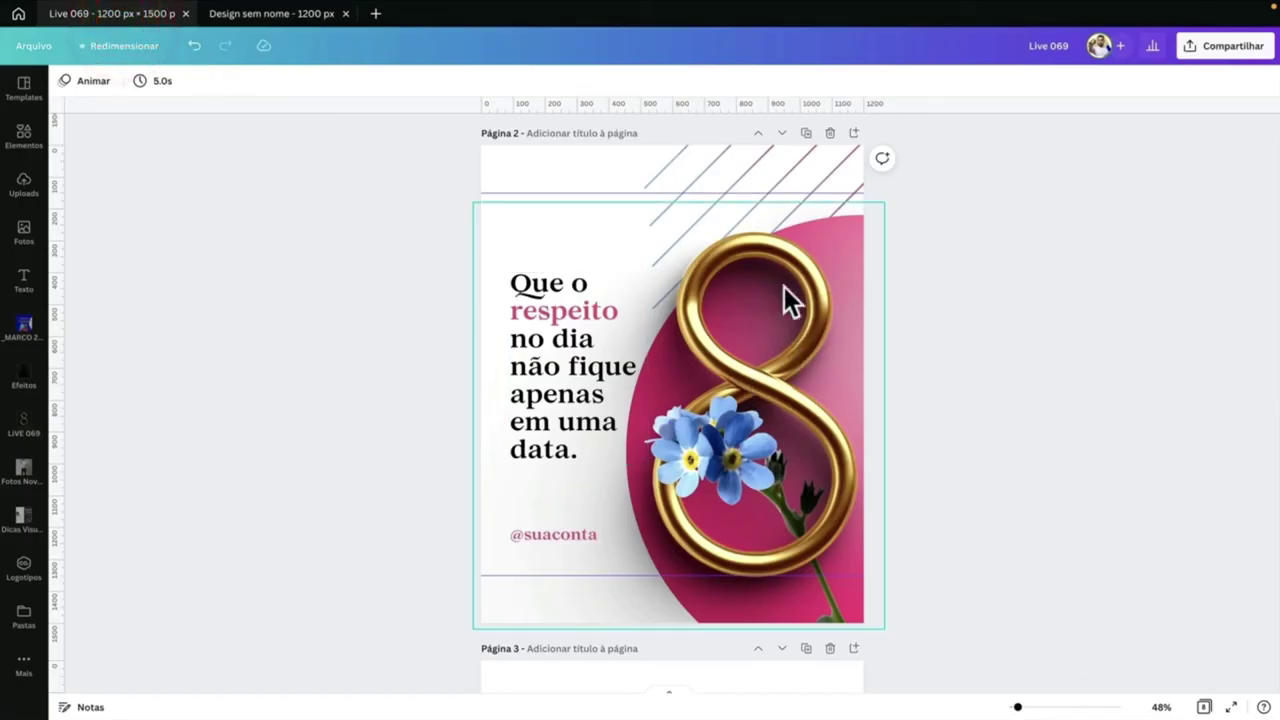
drag(771, 294, 583, 277)
key(ctrl+z)
- Compare the red poppies arrangement on page 1 with the blue flower arrangement on page 2
scroll(349, 344, up, 5)
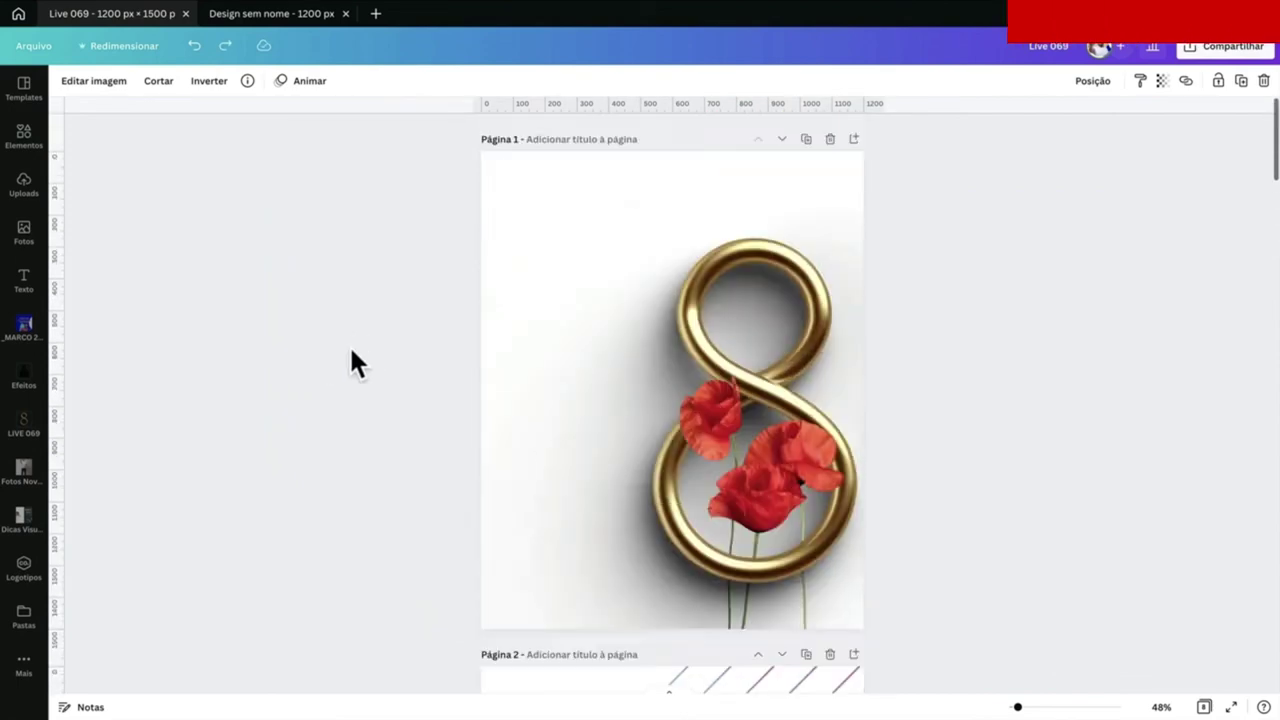
click(788, 466)
scroll(784, 466, down, 1)
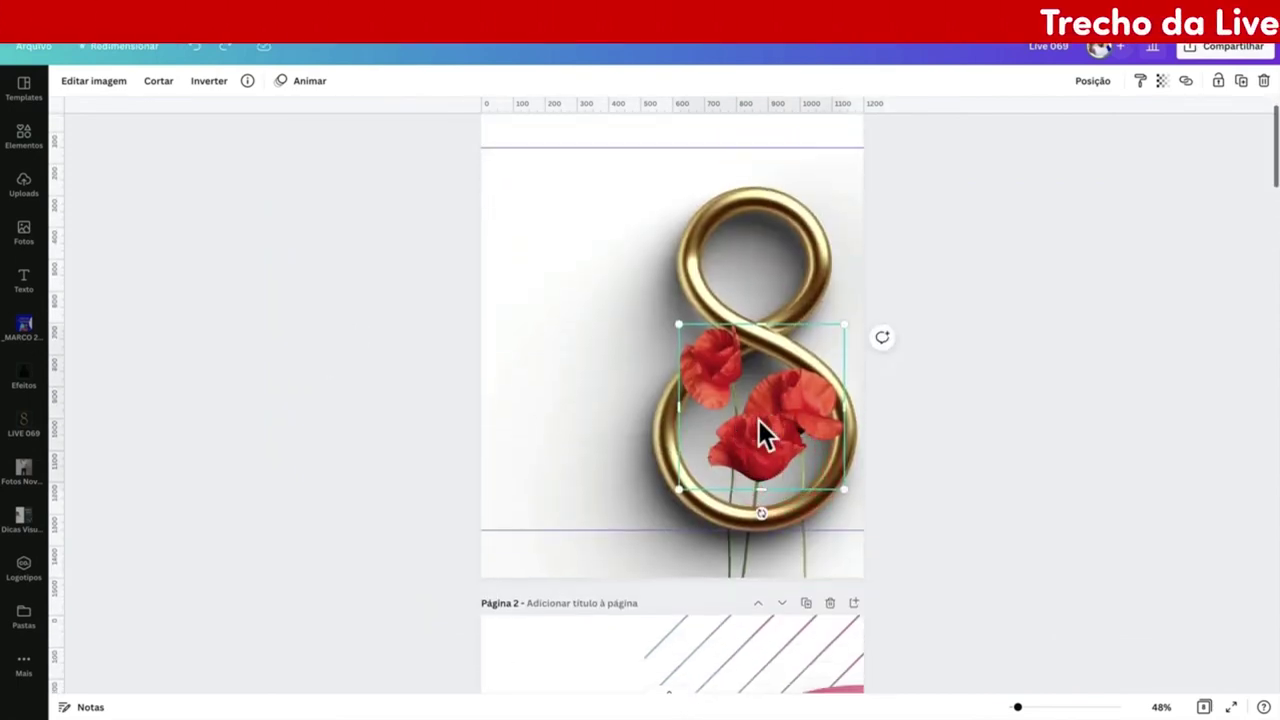
scroll(768, 410, down, 5)
scroll(768, 422, down, 1)
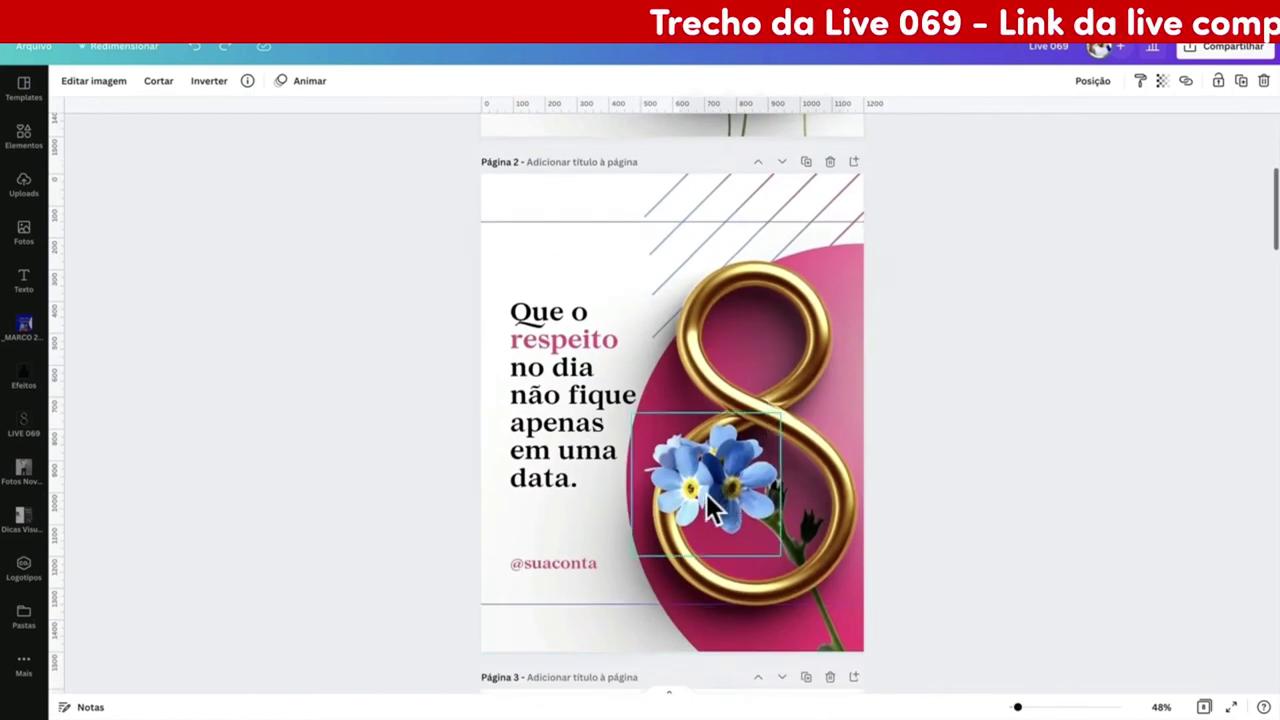
click(1026, 474)
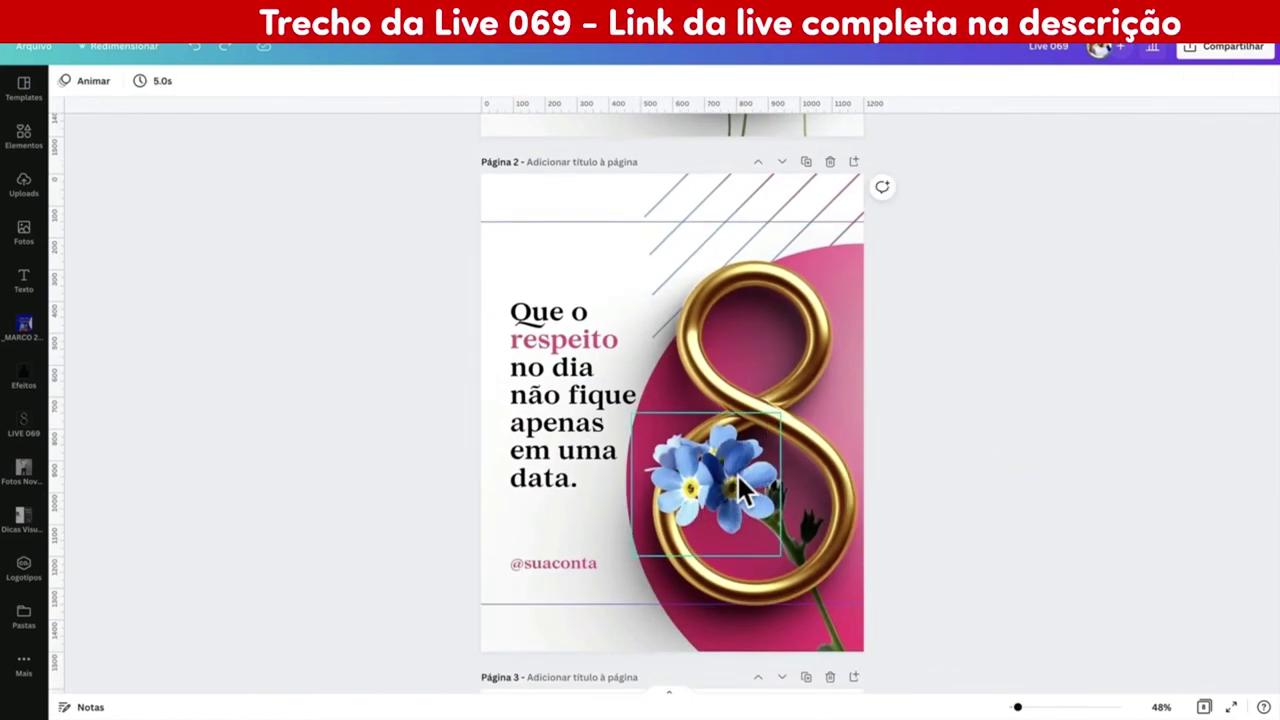
- Recolour the page 1 background in the Live 069 design with the dark brown taken from the golden 8 photo
scroll(970, 365, up, 5)
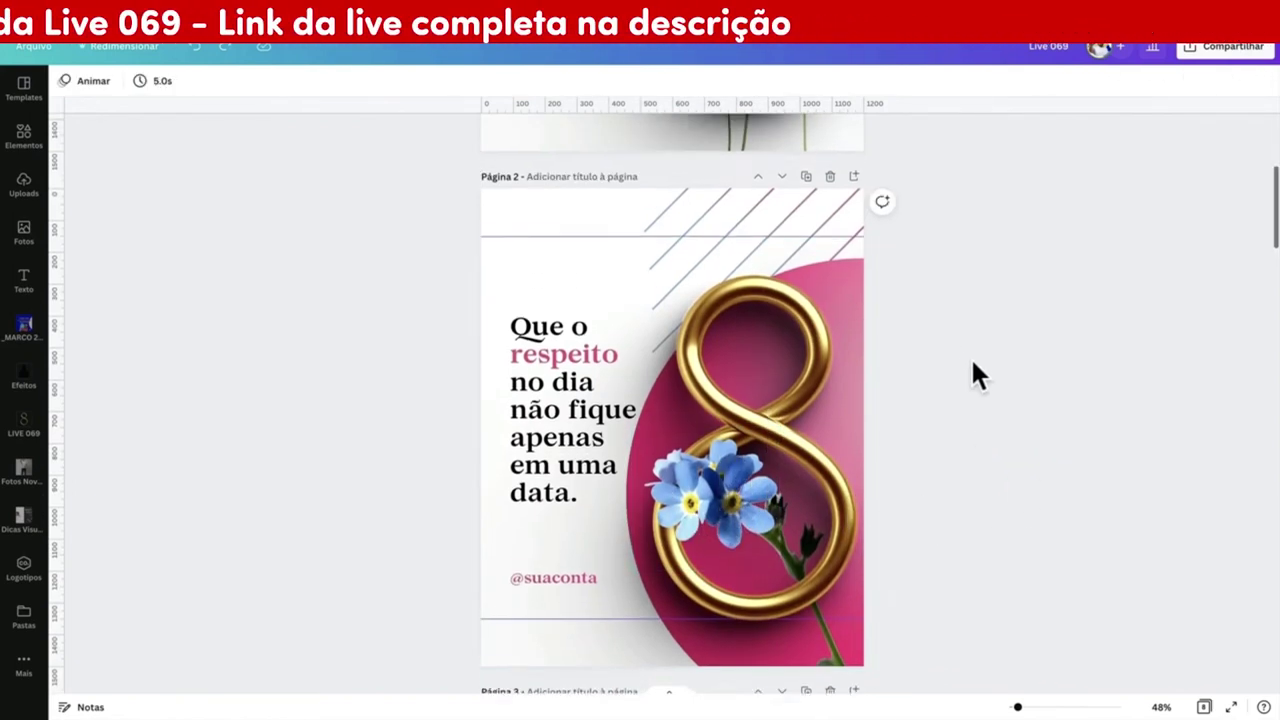
click(588, 181)
click(76, 80)
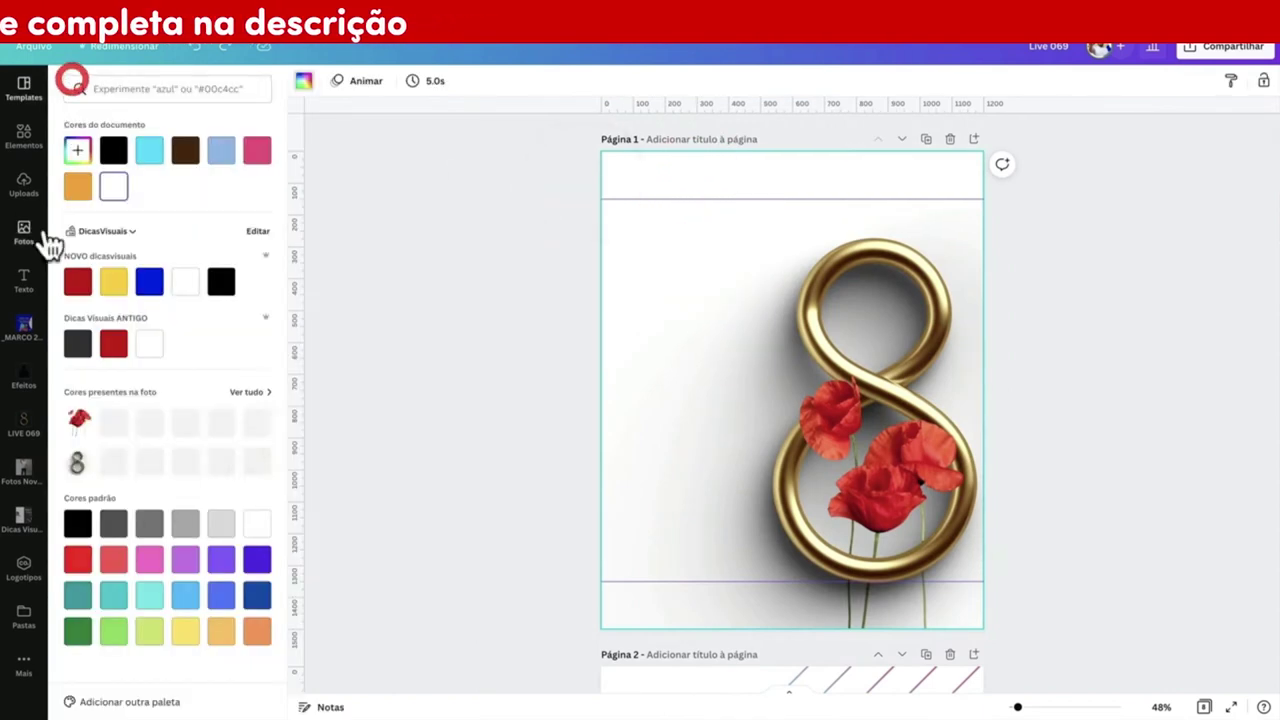
click(113, 461)
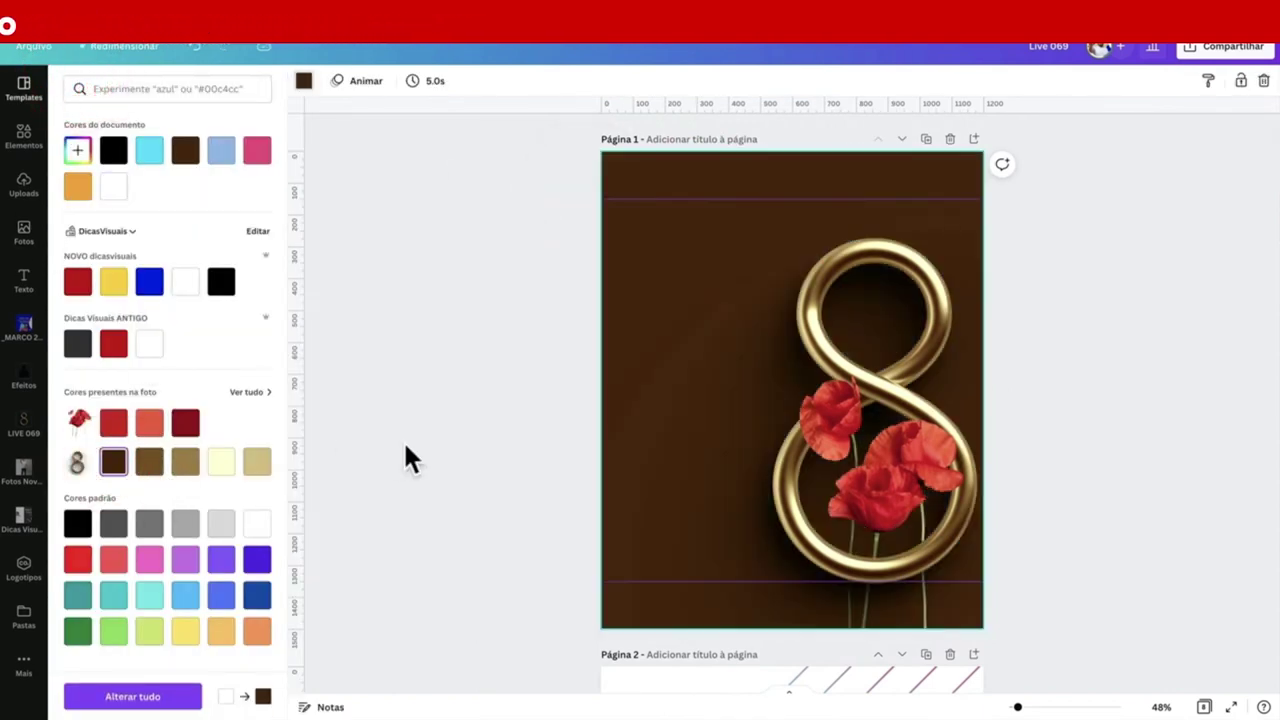
click(466, 436)
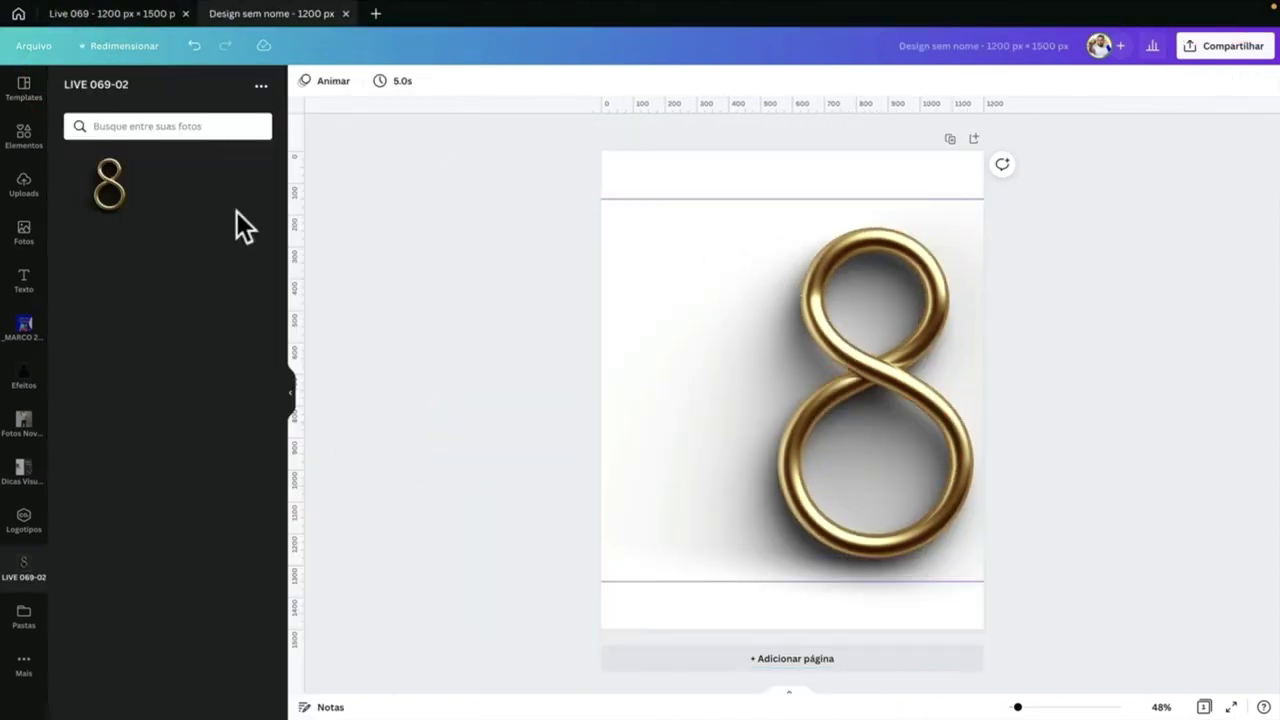
- In the unnamed design, place a circular frame over the left of the golden 8 and fill it with the square white-on-black radial gradient image
click(22, 140)
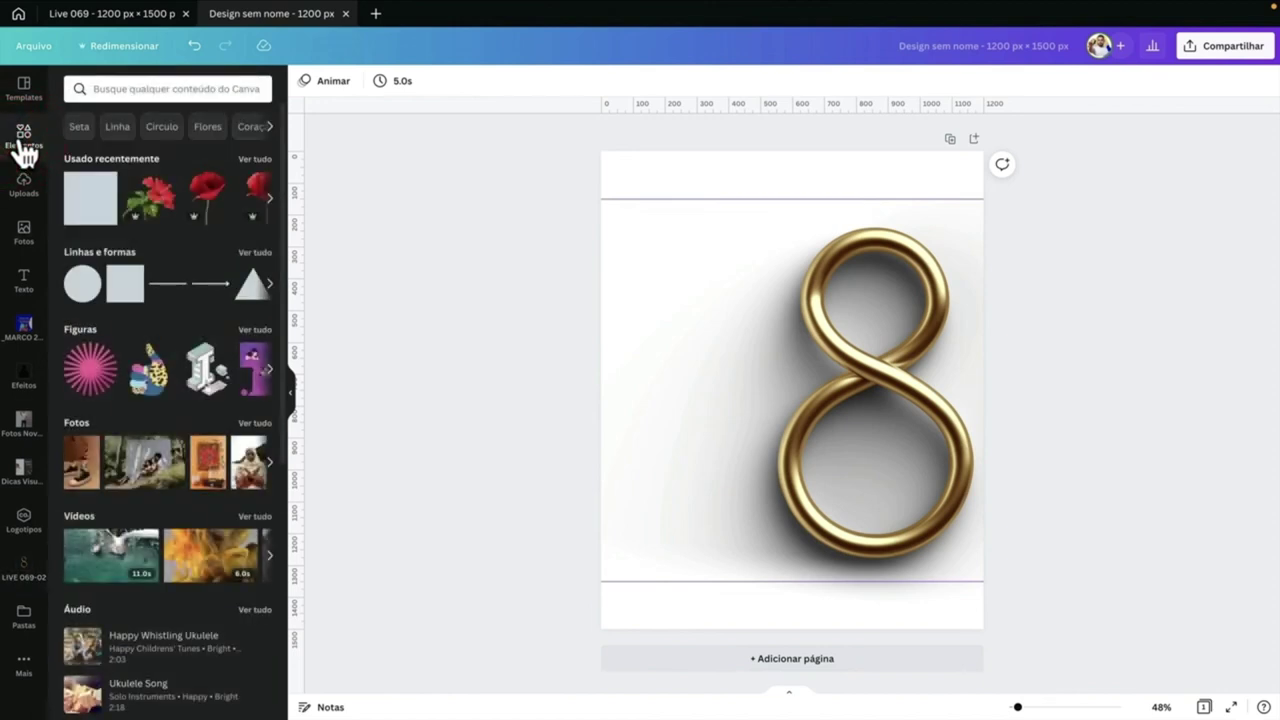
scroll(235, 400, down, 5)
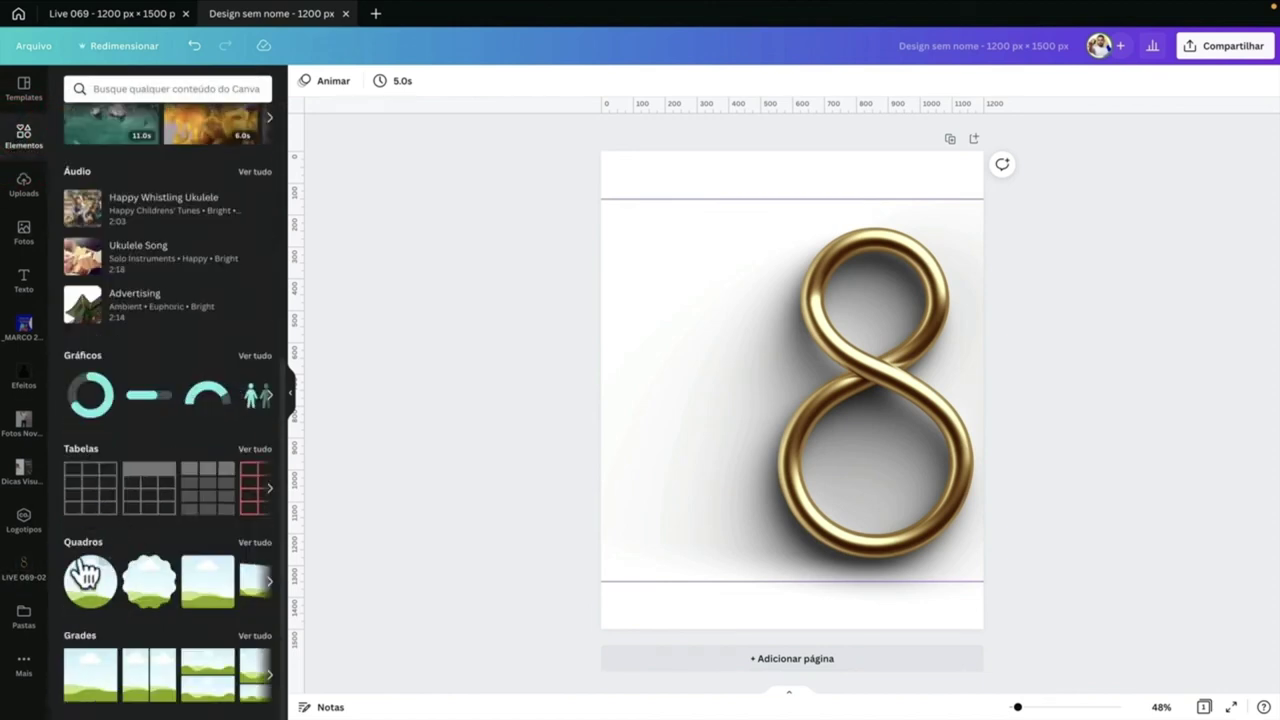
click(97, 597)
drag(783, 429, 697, 355)
click(619, 281)
click(697, 355)
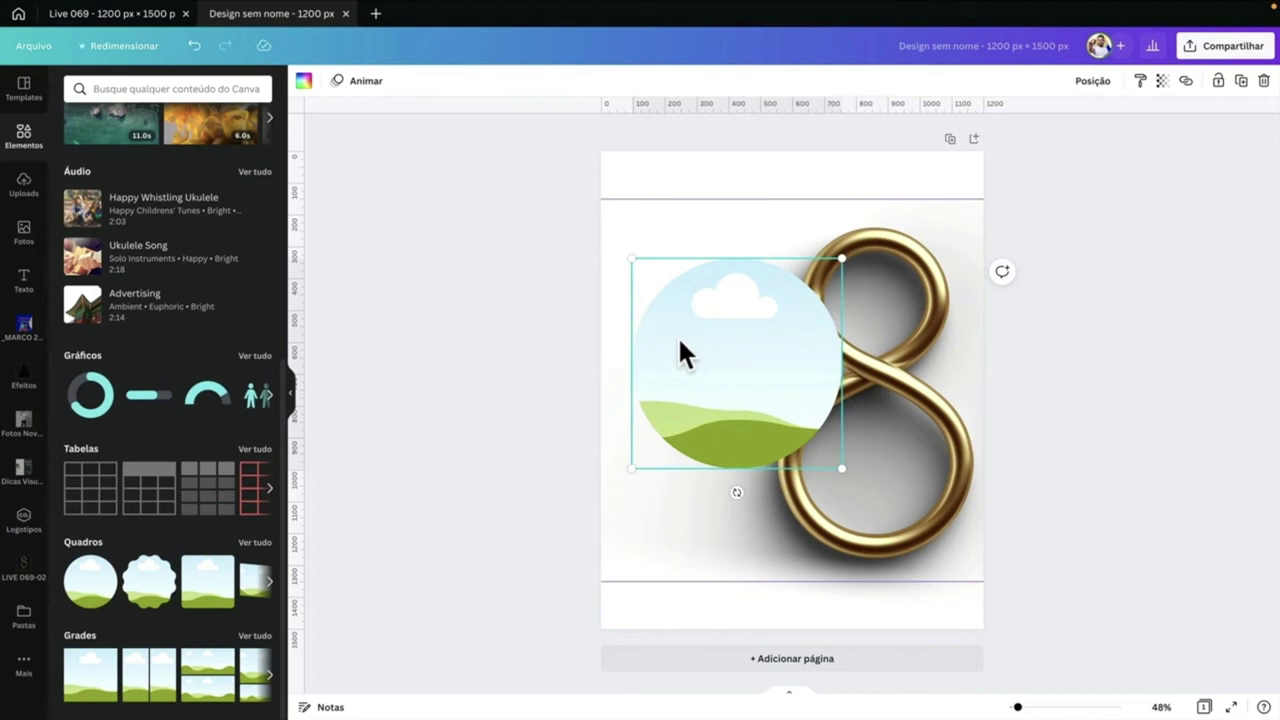
click(15, 380)
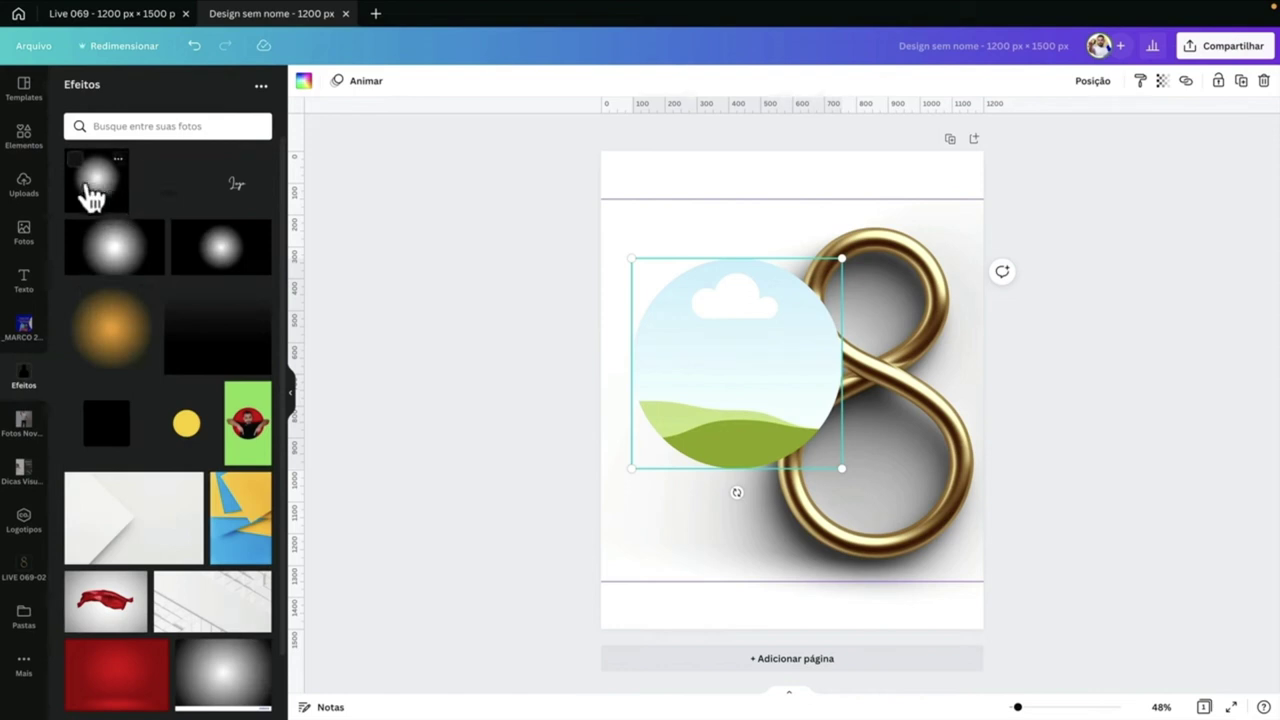
drag(94, 191, 705, 360)
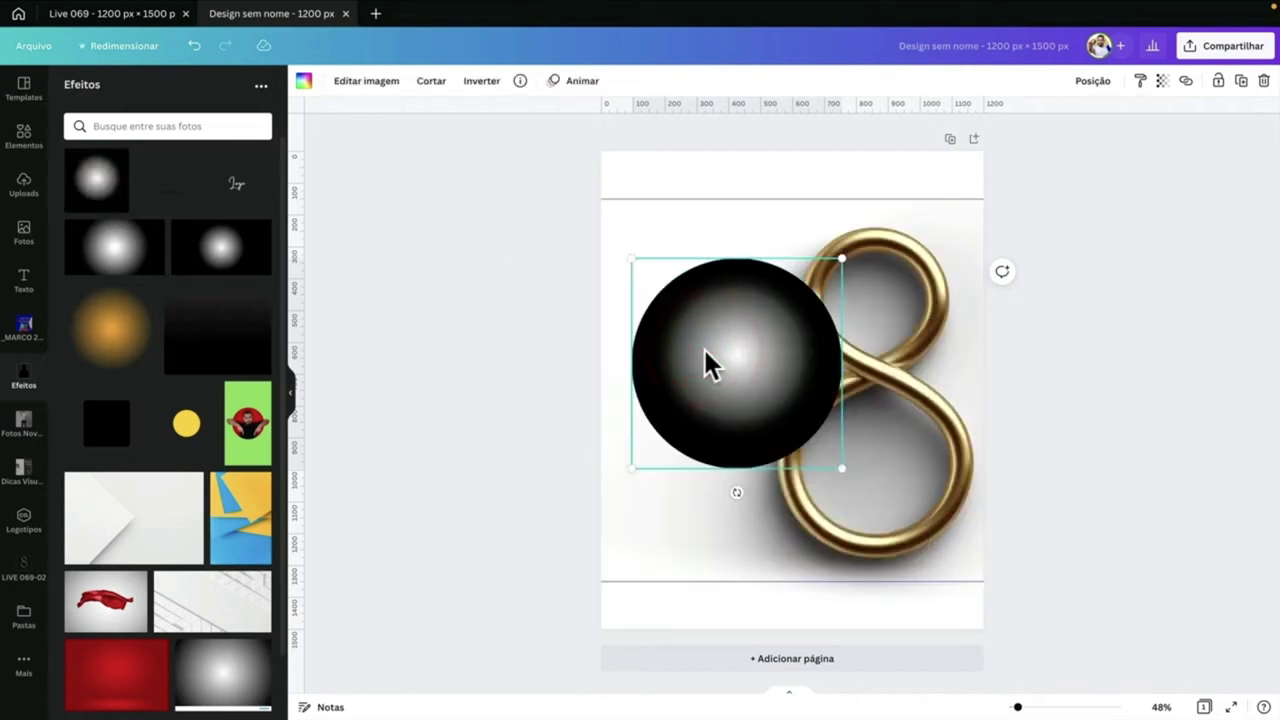
- Find the Duotone effect for the gradient image and look through its colour presets
click(368, 86)
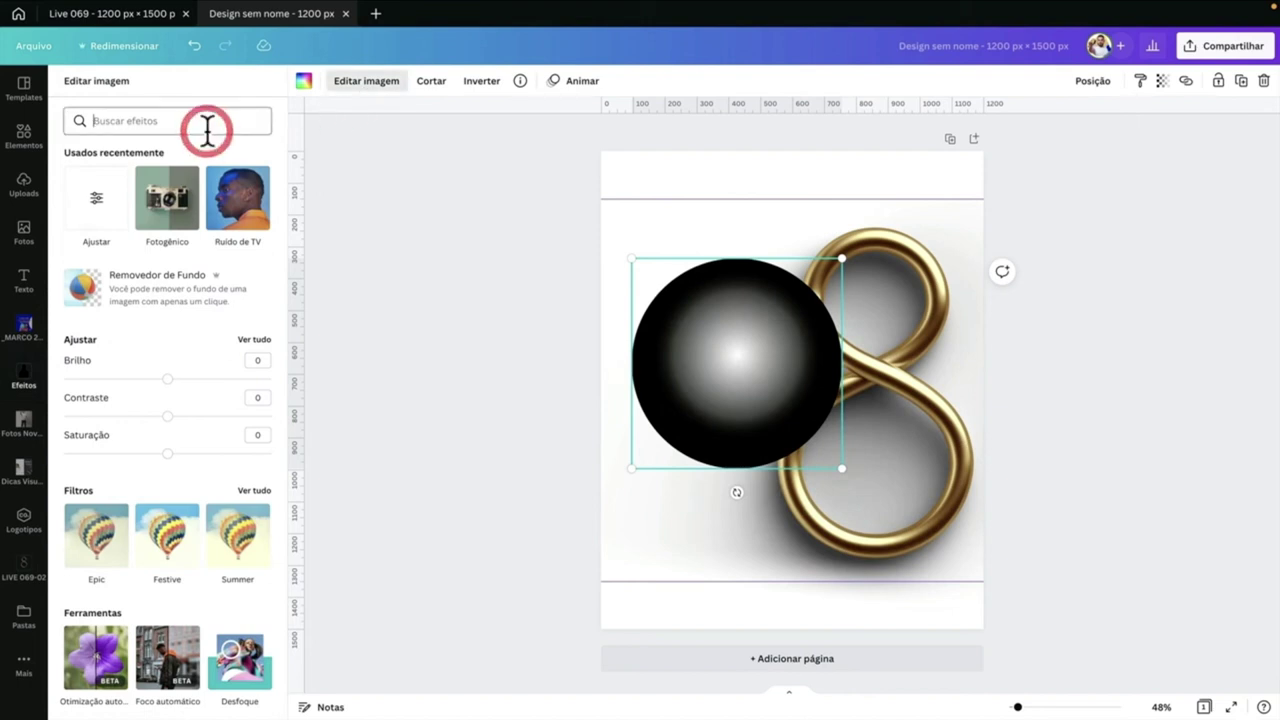
text(duo)
click(108, 203)
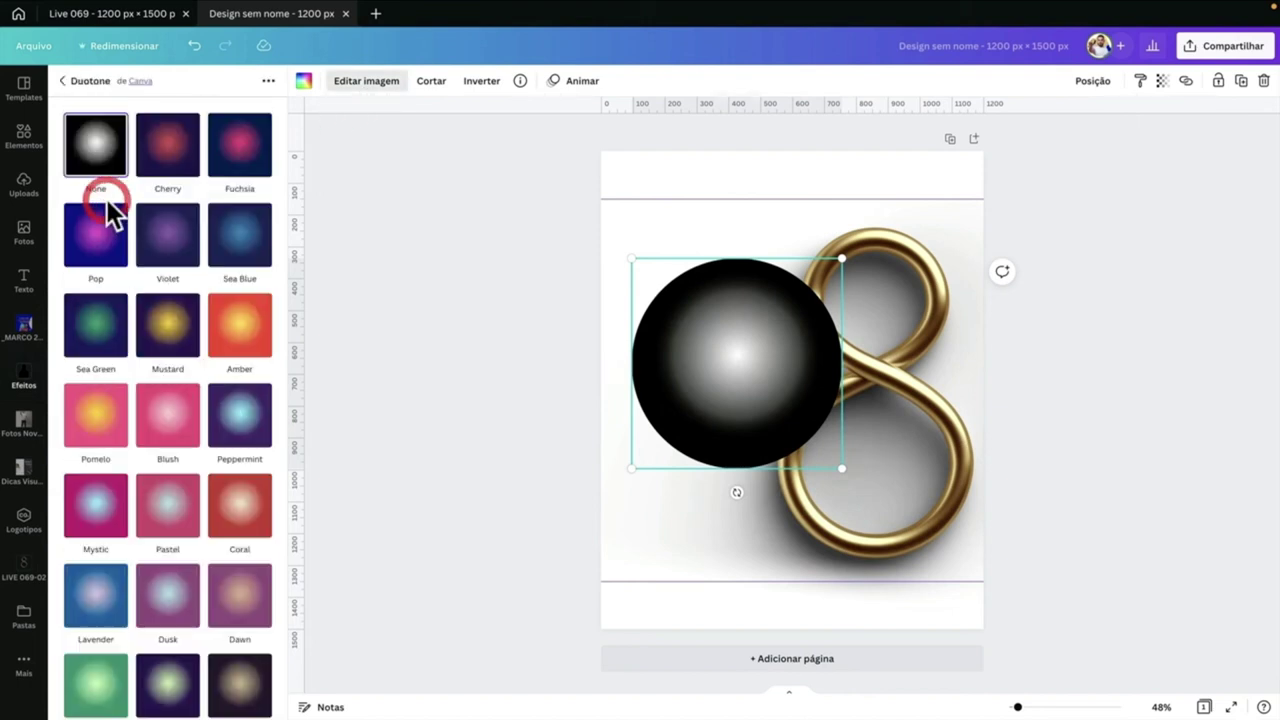
scroll(190, 260, down, 2)
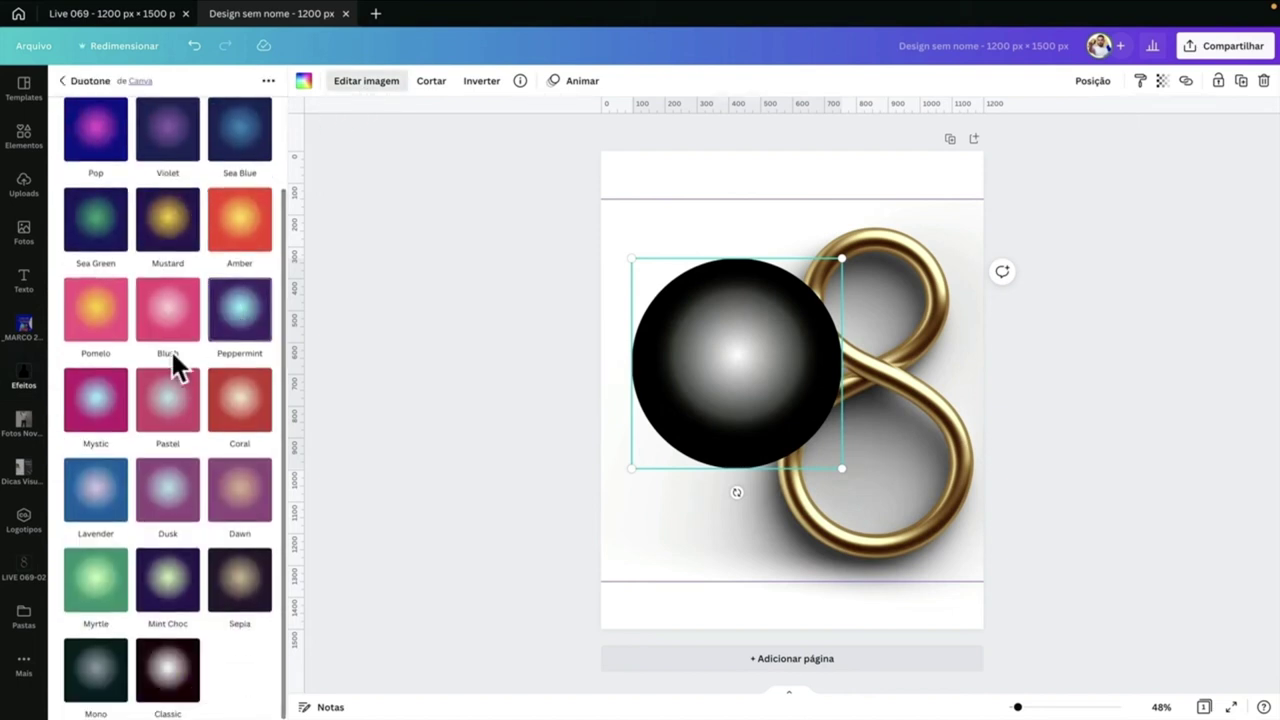
scroll(236, 352, up, 2)
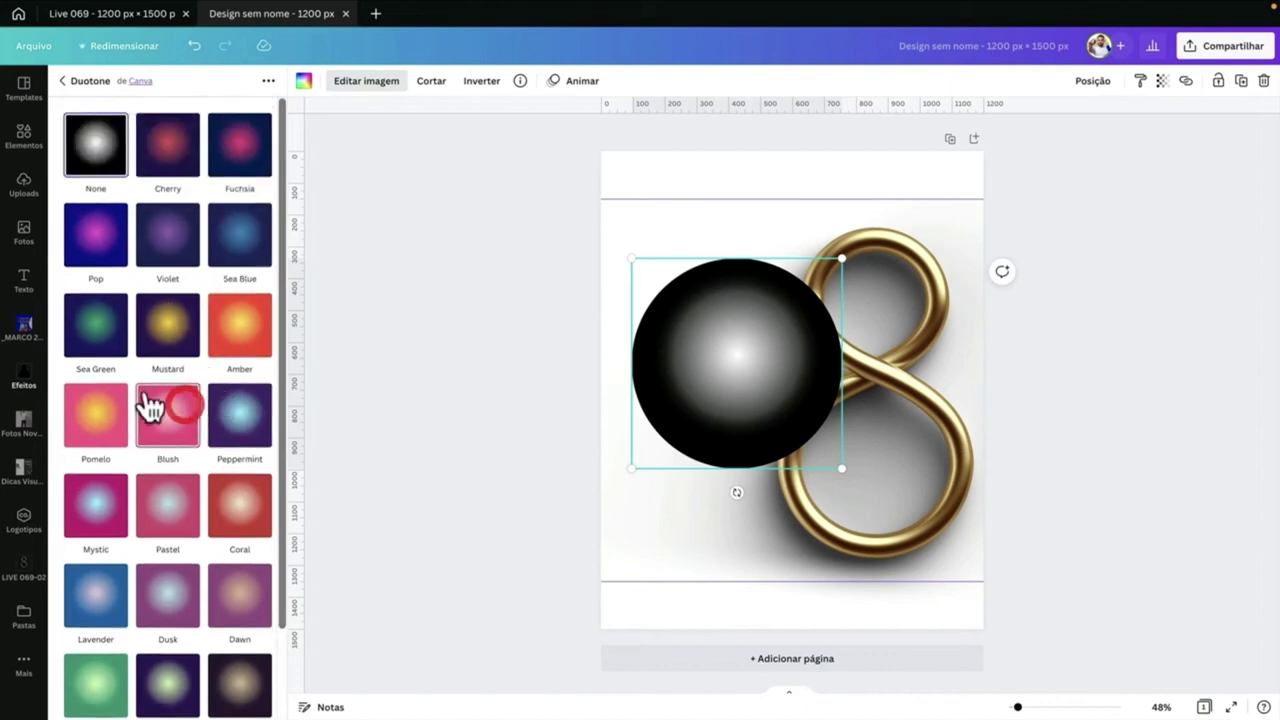
- Try the Blush duotone with yellow highlights and orange shadows, then cancel the effect
click(180, 415)
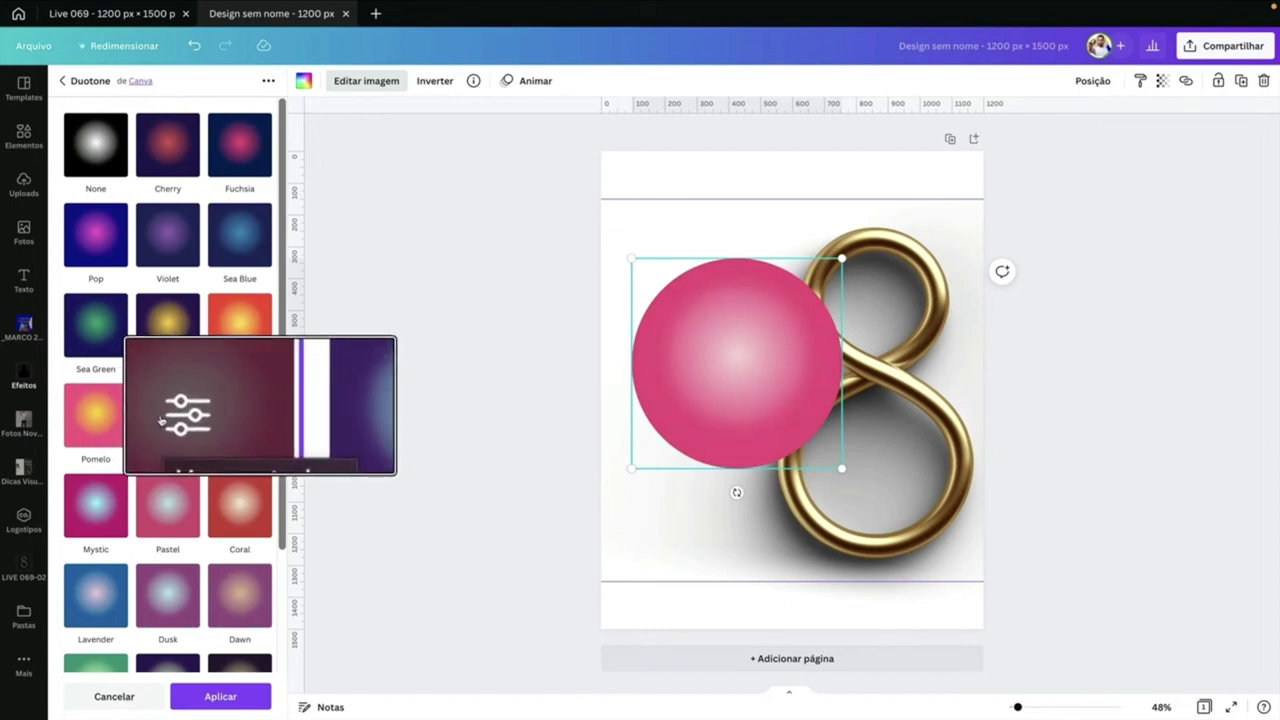
click(167, 415)
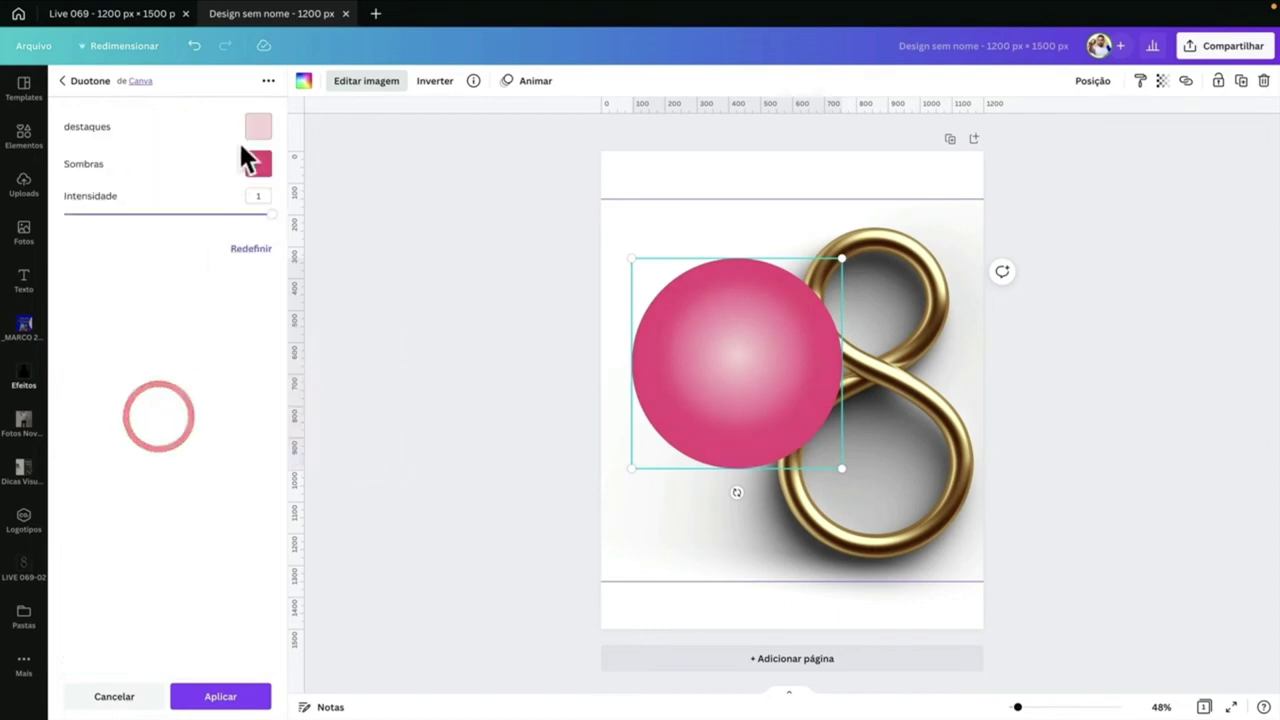
click(258, 126)
scroll(316, 265, down, 1)
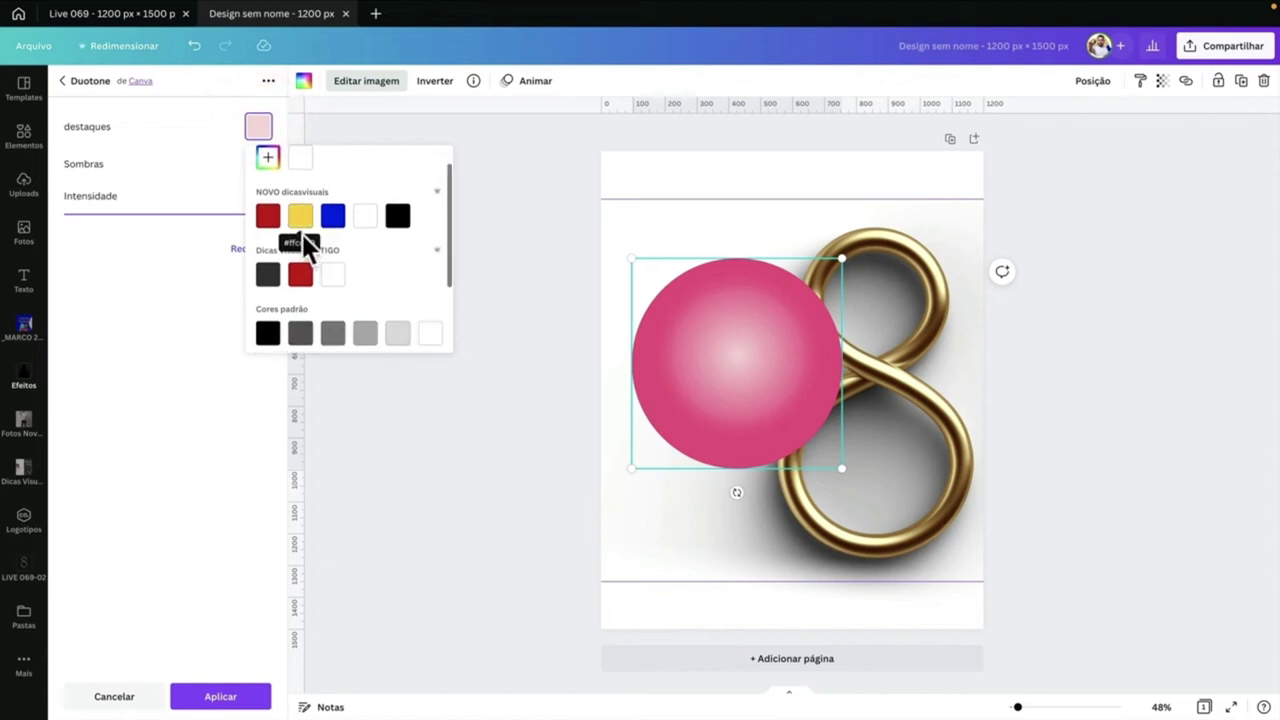
click(300, 217)
click(203, 142)
scroll(320, 320, down, 3)
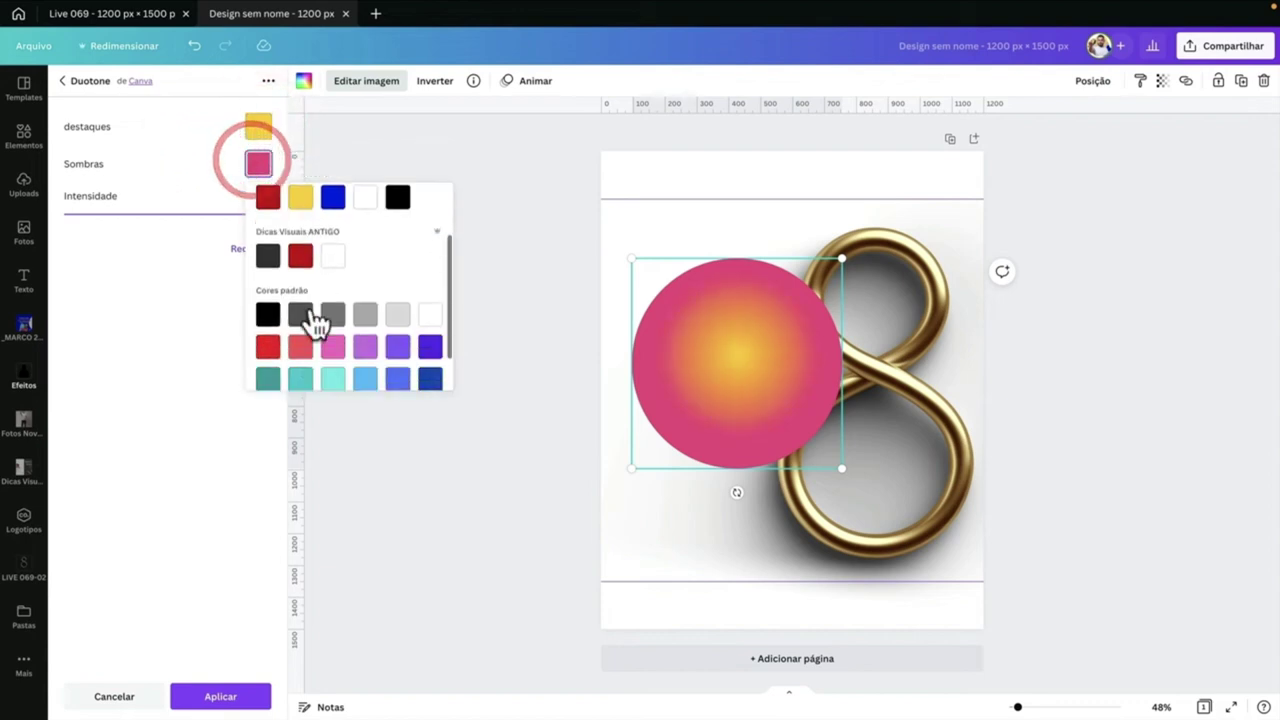
click(430, 362)
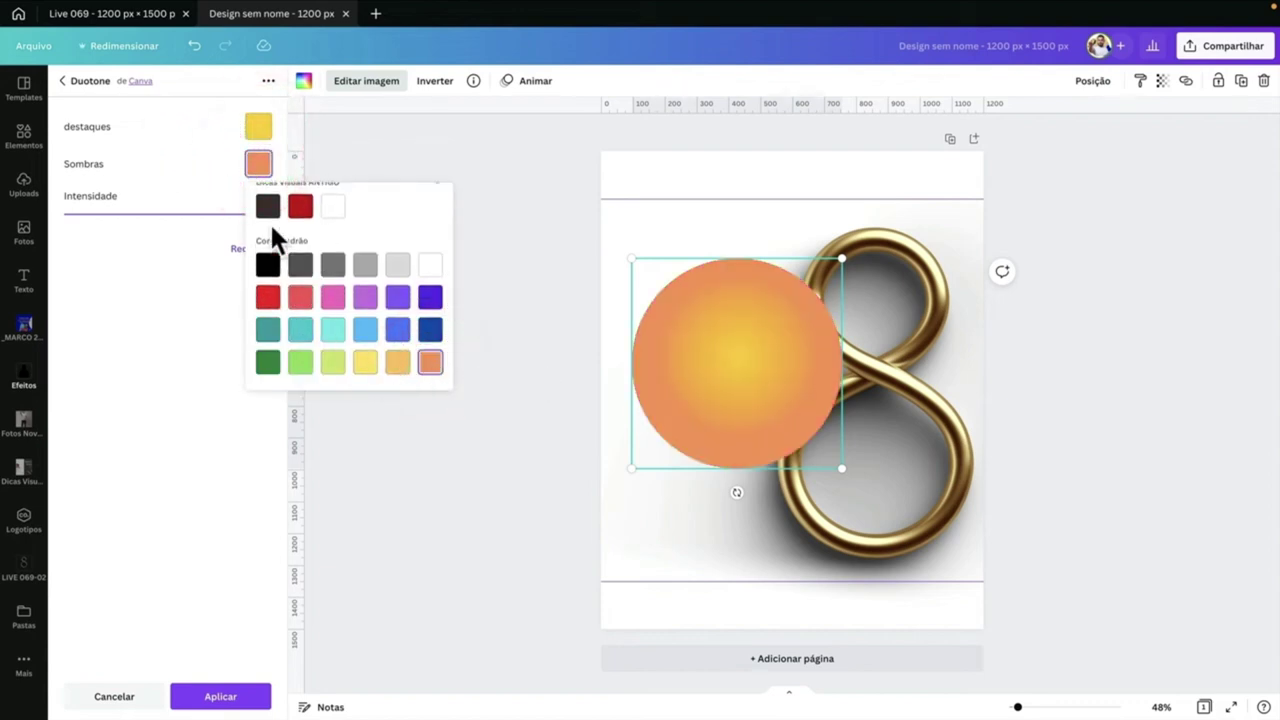
scroll(280, 240, up, 3)
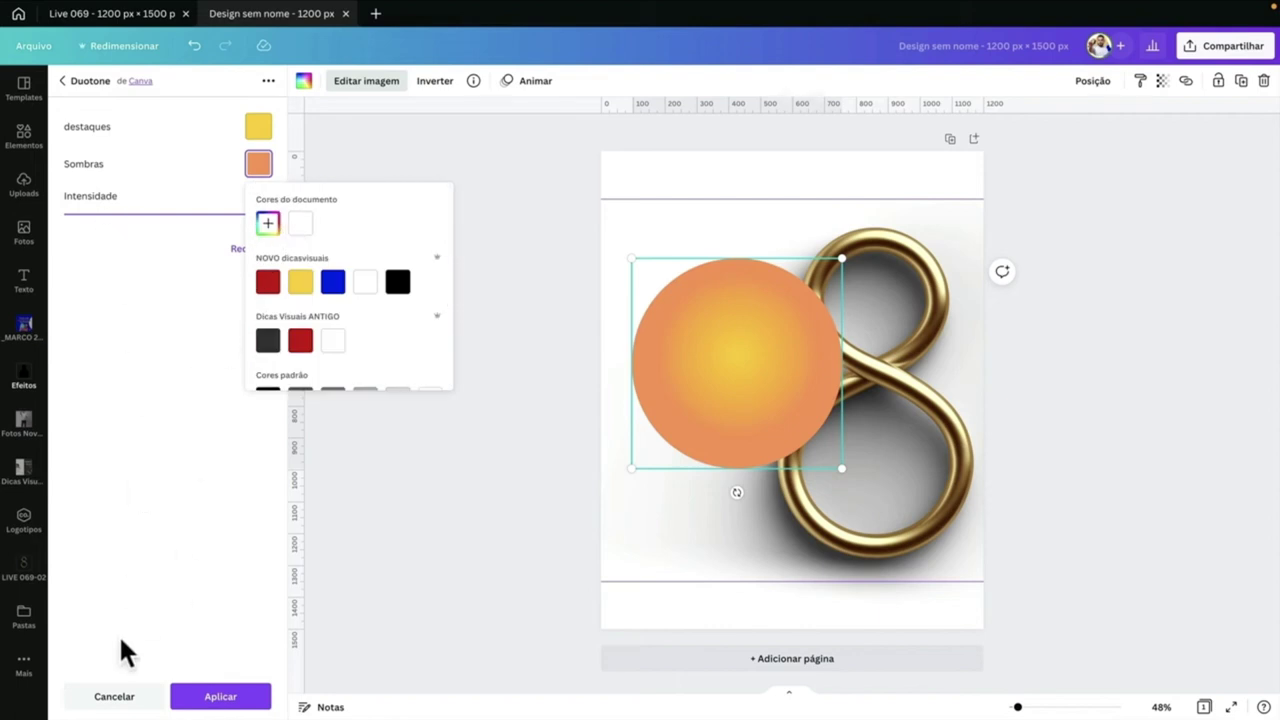
click(114, 696)
- Apply the Duotone Blush preset to the circle's gradient image
click(92, 208)
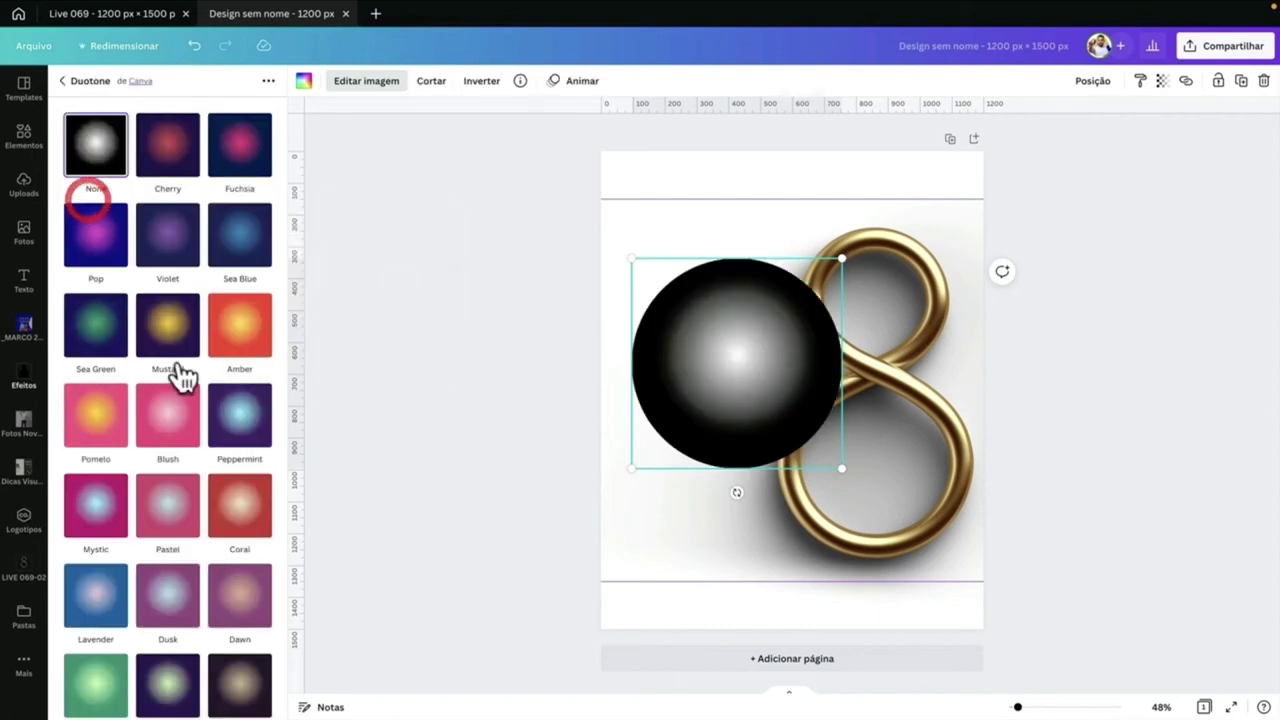
click(167, 410)
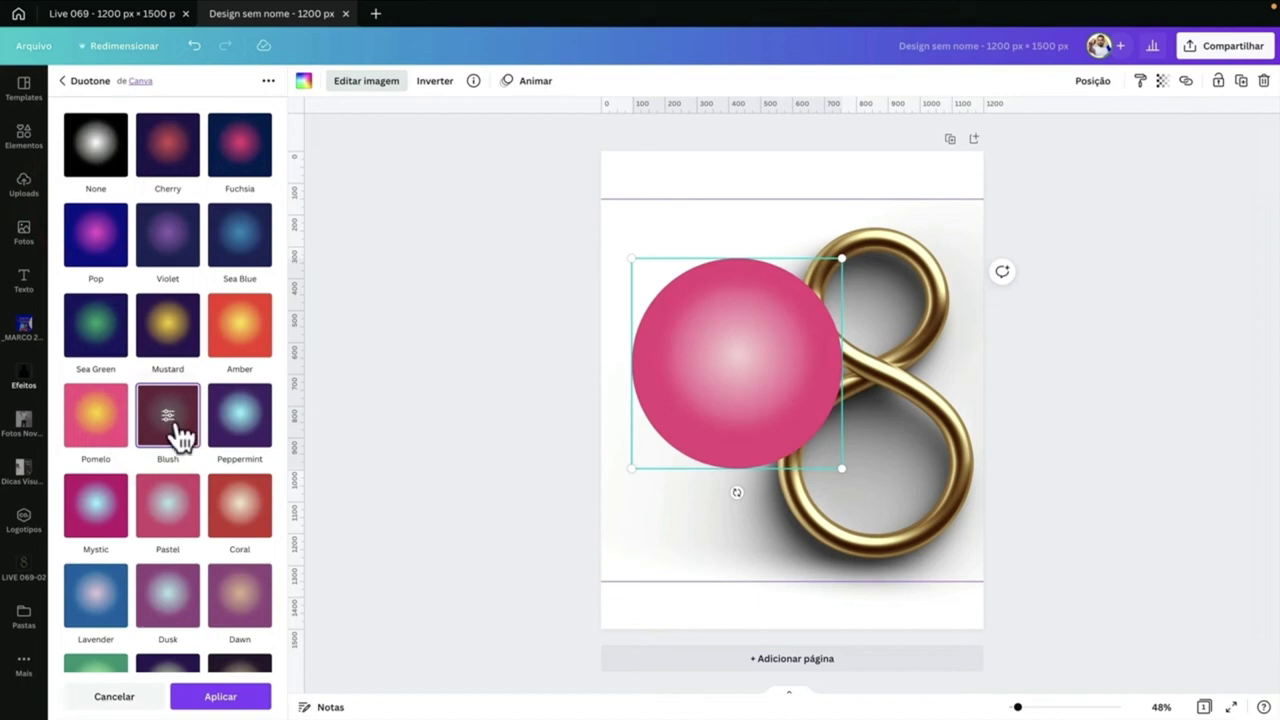
click(218, 692)
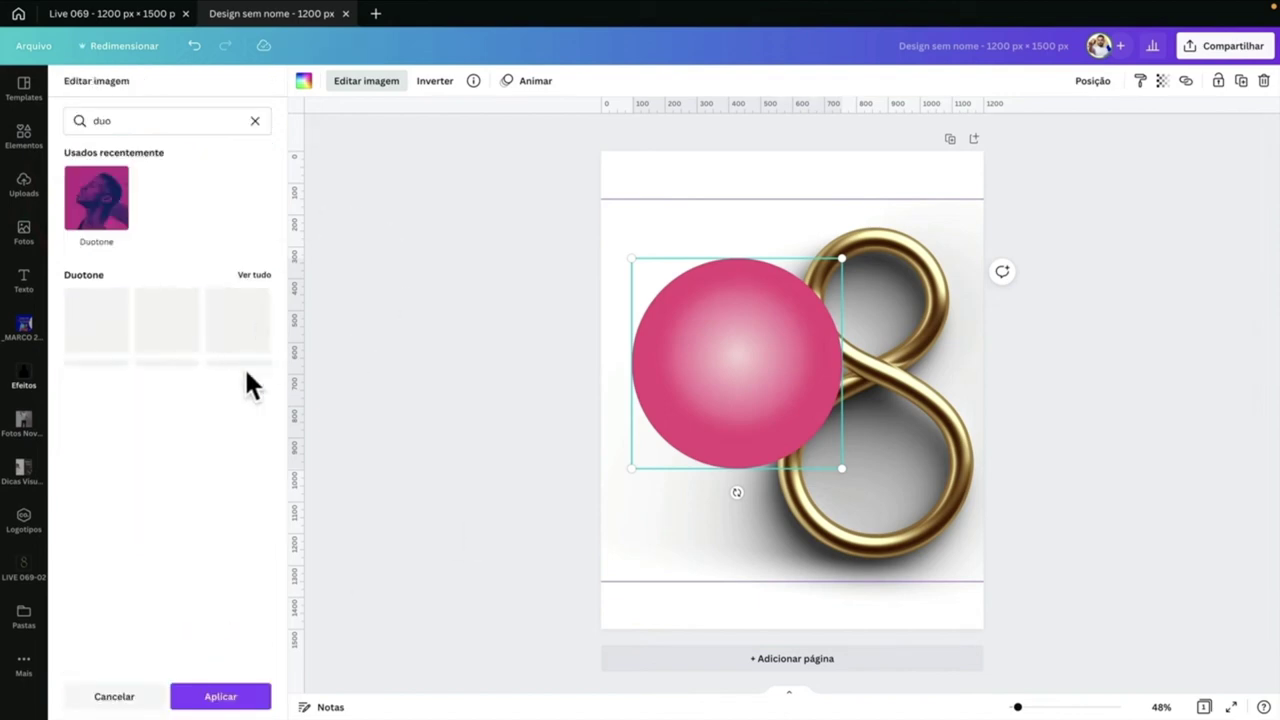
click(240, 697)
click(480, 270)
- Enlarge the gradient inside the circular frame and shift its light centre toward the circle's upper right
click(712, 317)
double_click(712, 318)
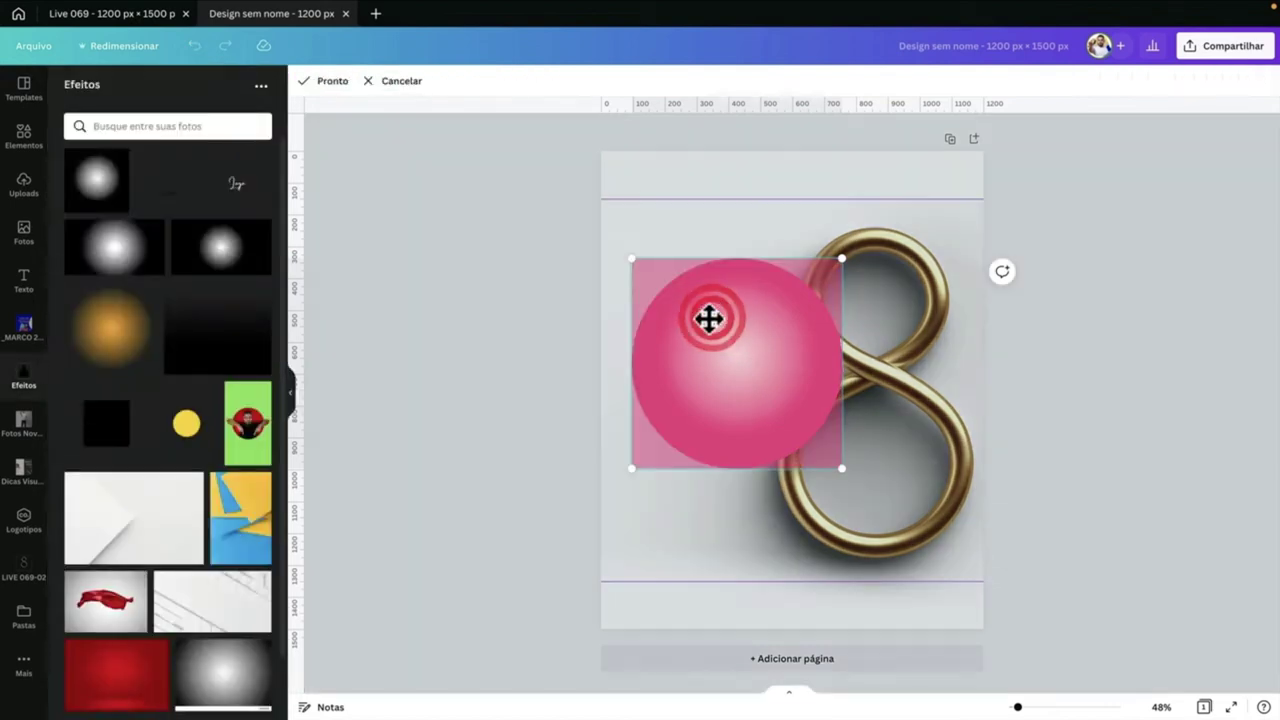
drag(841, 258, 1077, 160)
drag(880, 286, 820, 337)
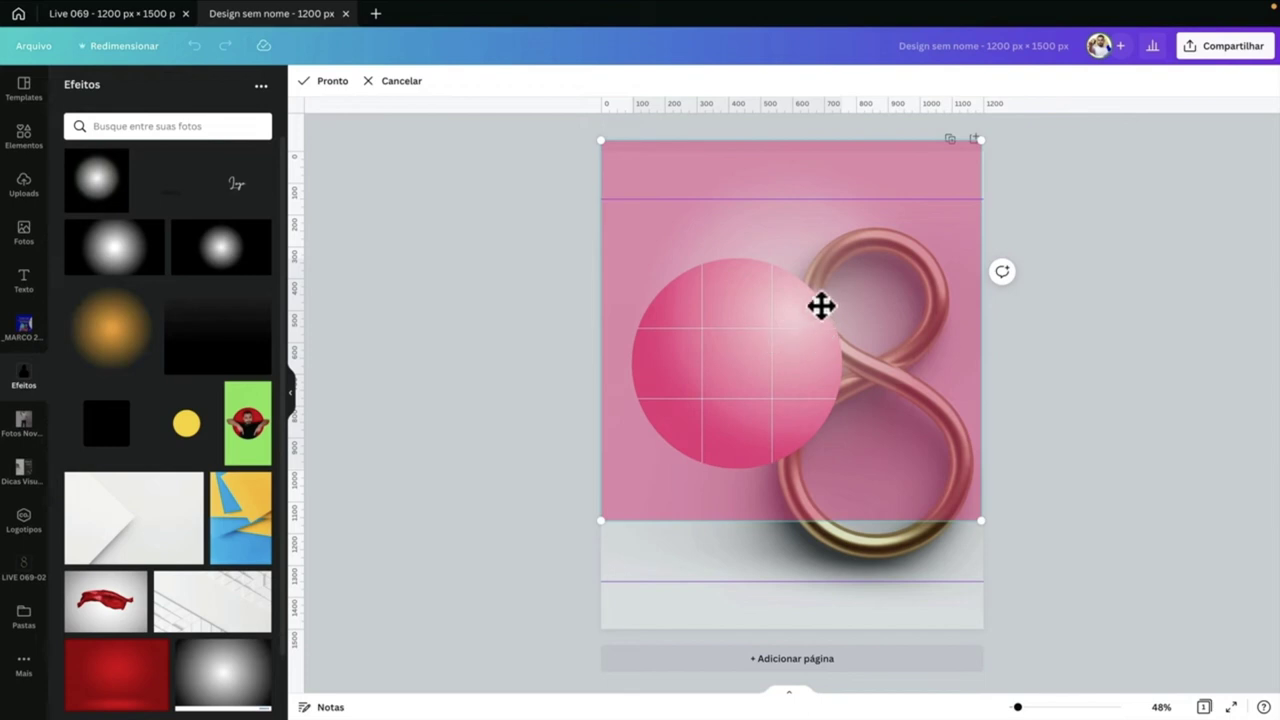
key(Escape)
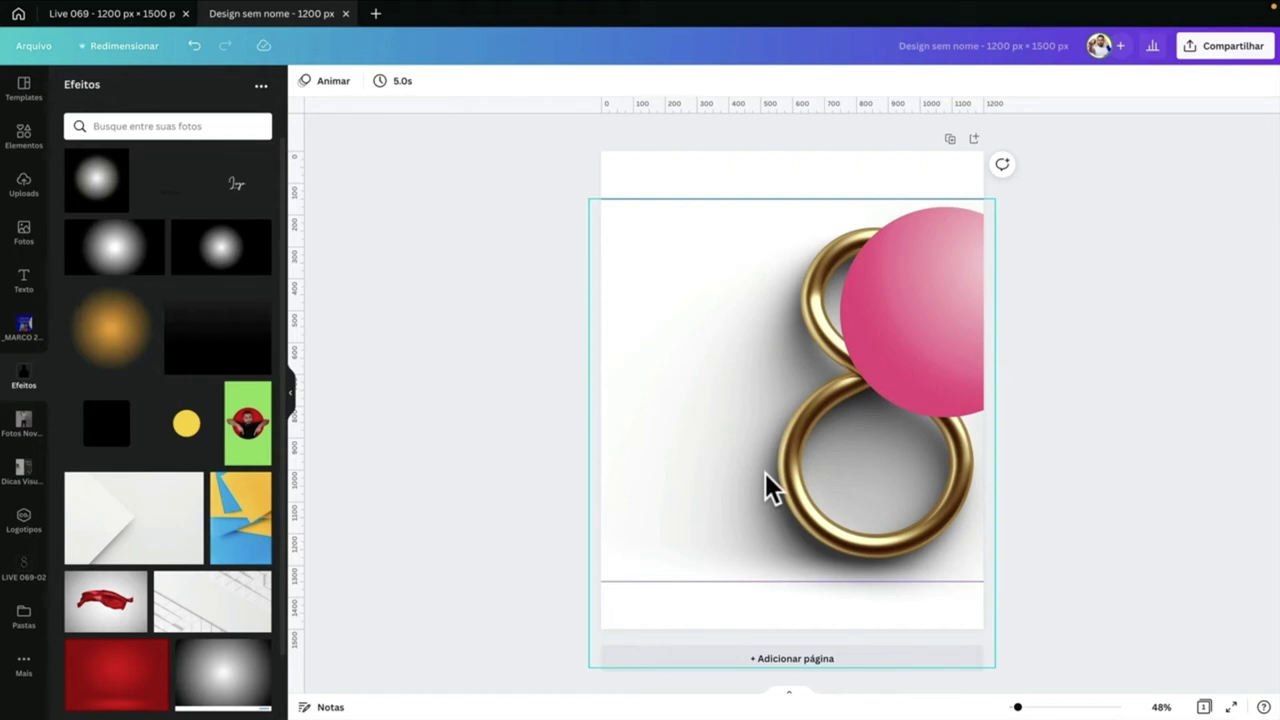
- Enlarge the pink circle at the right page edge until it nearly covers the golden 8, and move it one layer back
drag(766, 476, 828, 464)
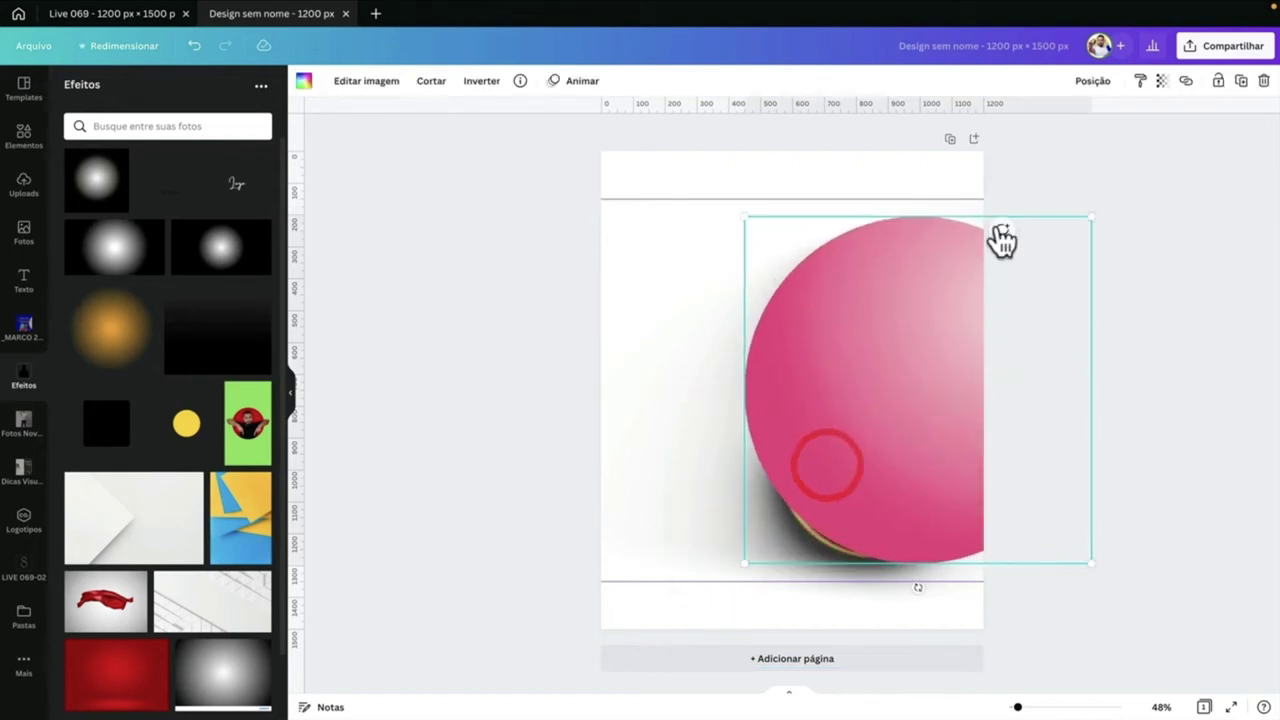
click(1093, 80)
right_click(826, 368)
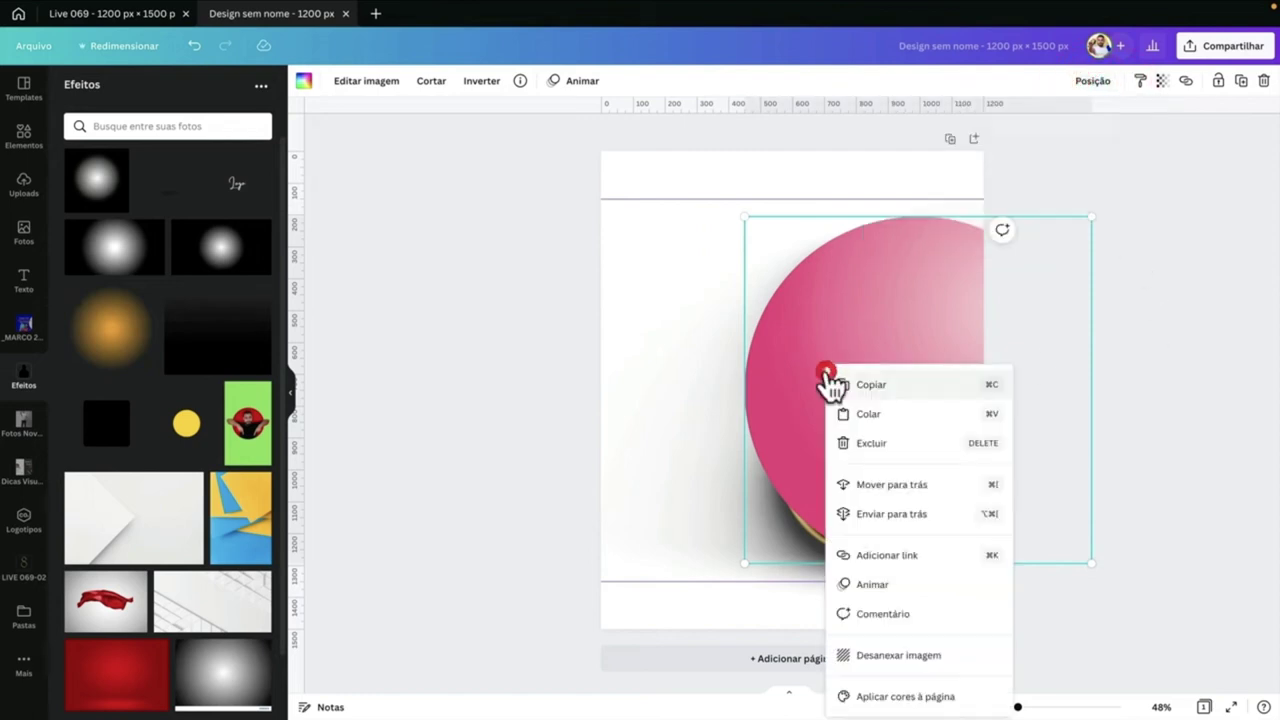
click(886, 486)
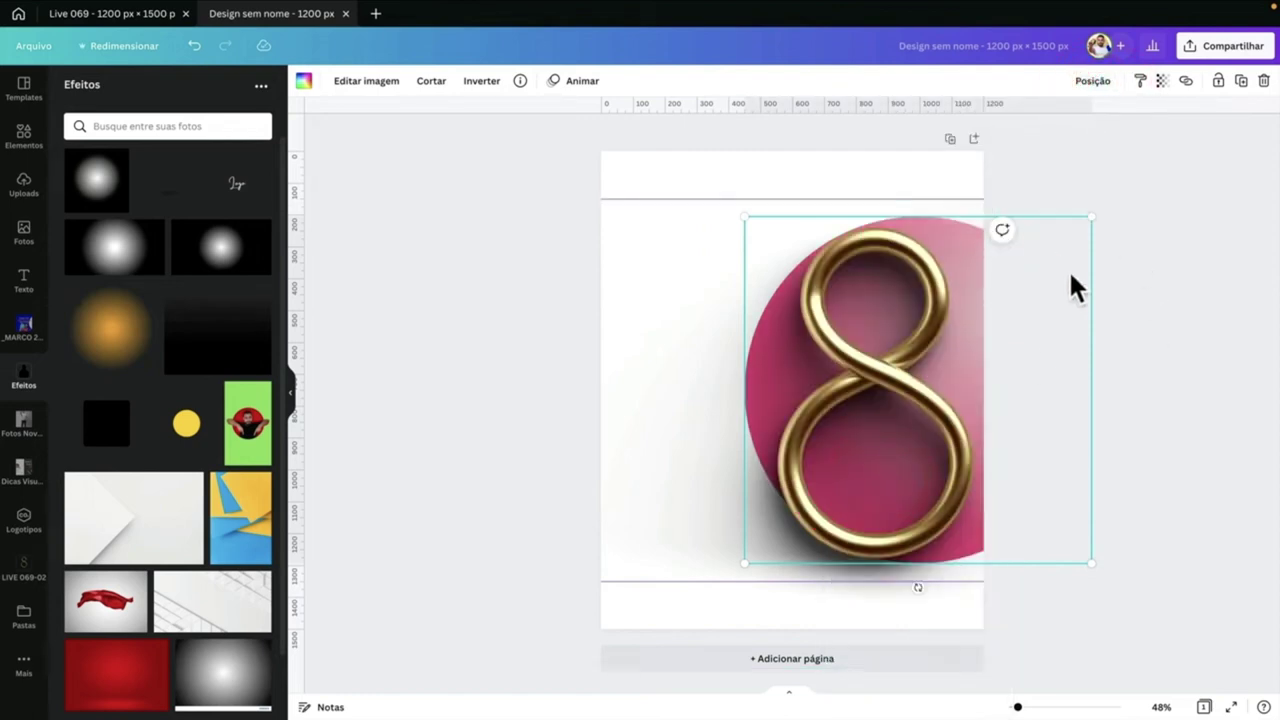
- Enlarge the pink circle further and lower it so its top edge lines up with the top of the golden 8
mouse_move(1060, 283)
mouse_down()
mouse_move(1064, 311)
mouse_move(1072, 301)
mouse_up()
drag(1103, 235, 1131, 220)
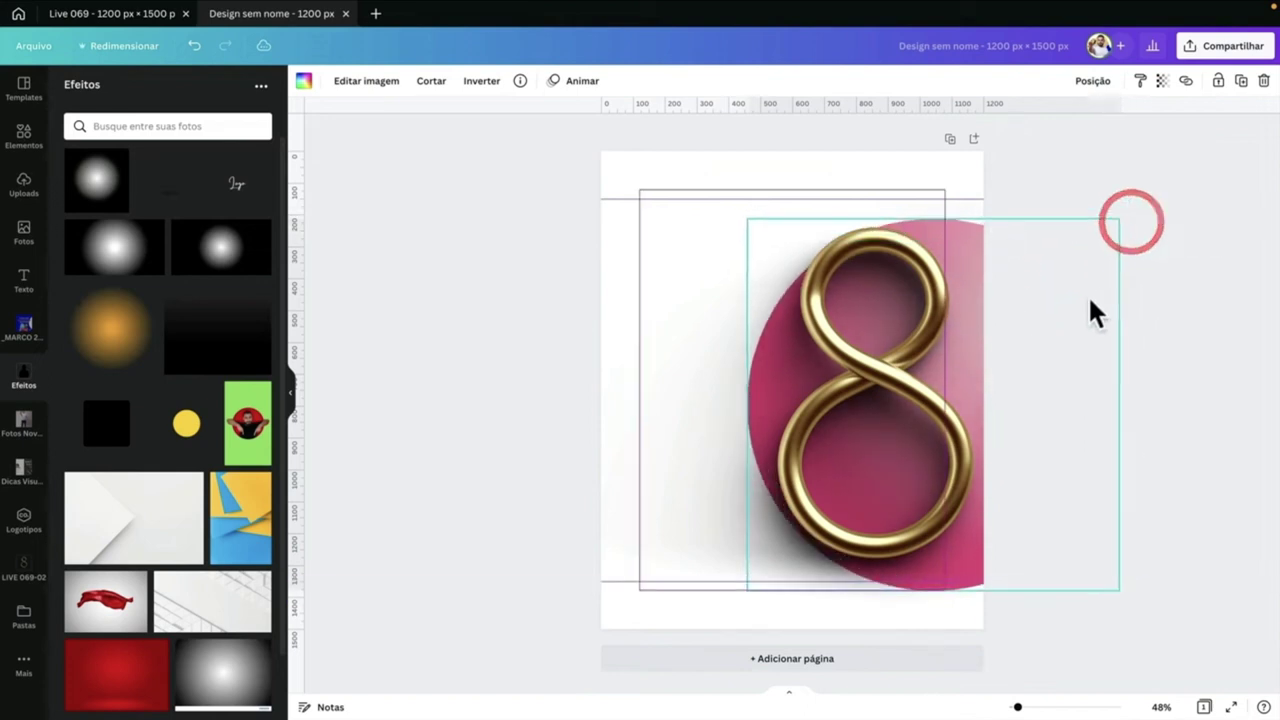
drag(1084, 300, 1084, 322)
drag(1114, 242, 1131, 221)
click(1086, 300)
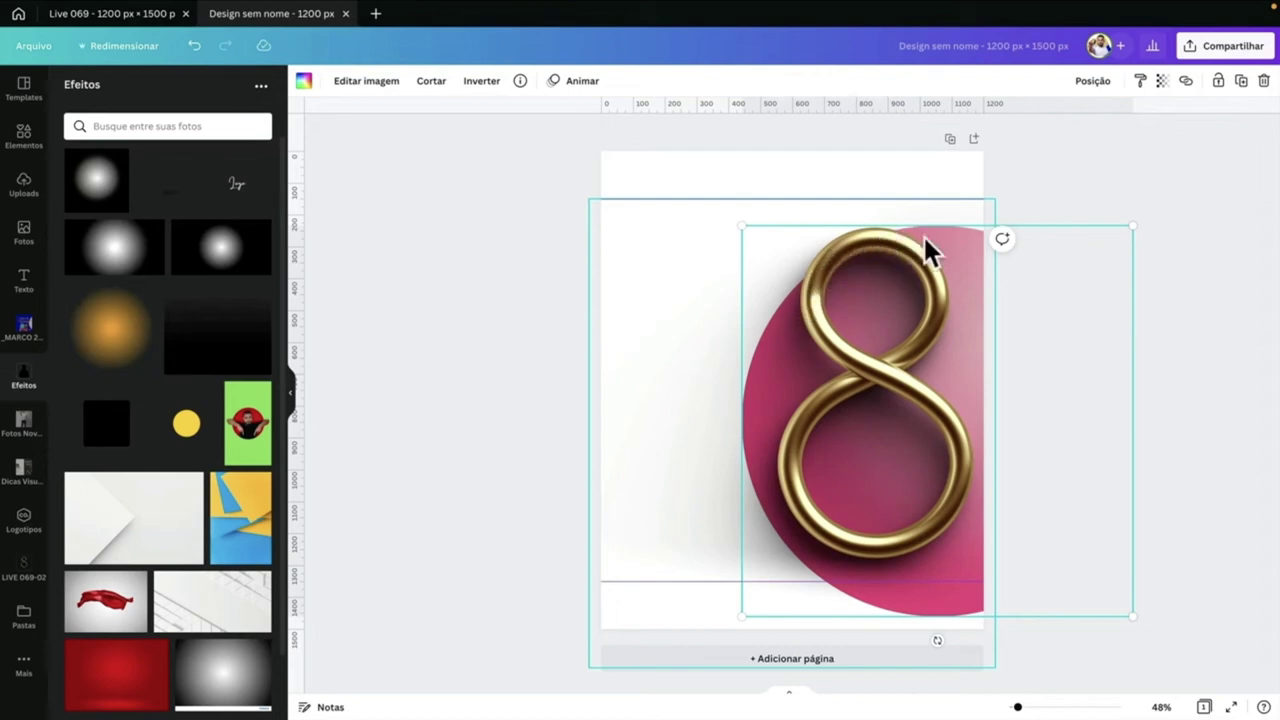
- Try higher and lower circle positions, settle its top slightly above the golden 8, and enlarge it from its lower-left corner
drag(1012, 297, 1011, 282)
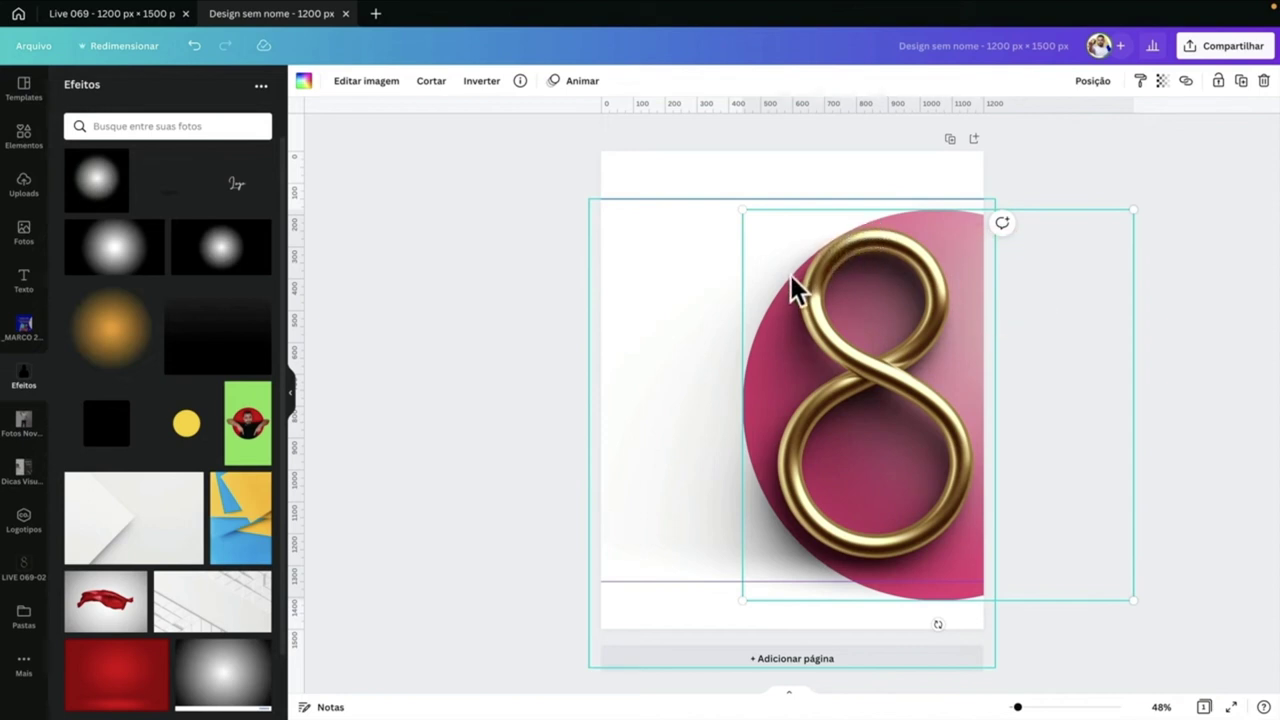
drag(999, 265, 1002, 307)
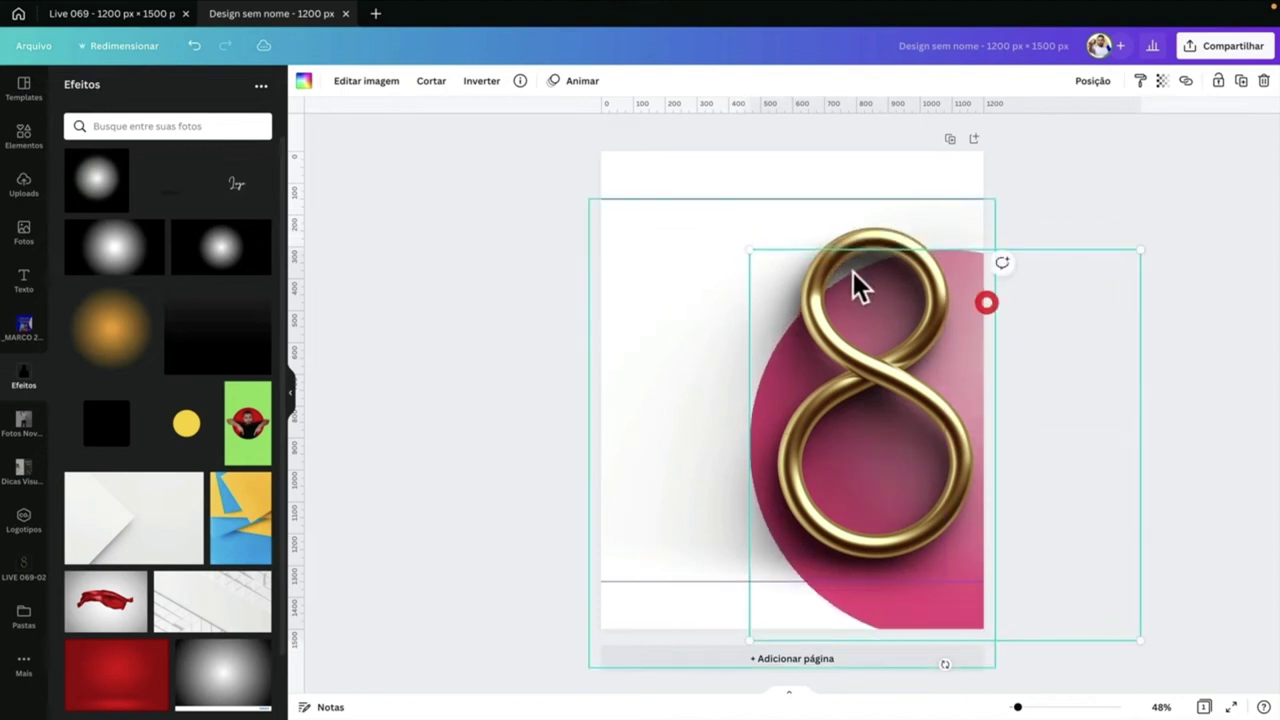
drag(1083, 407, 1077, 374)
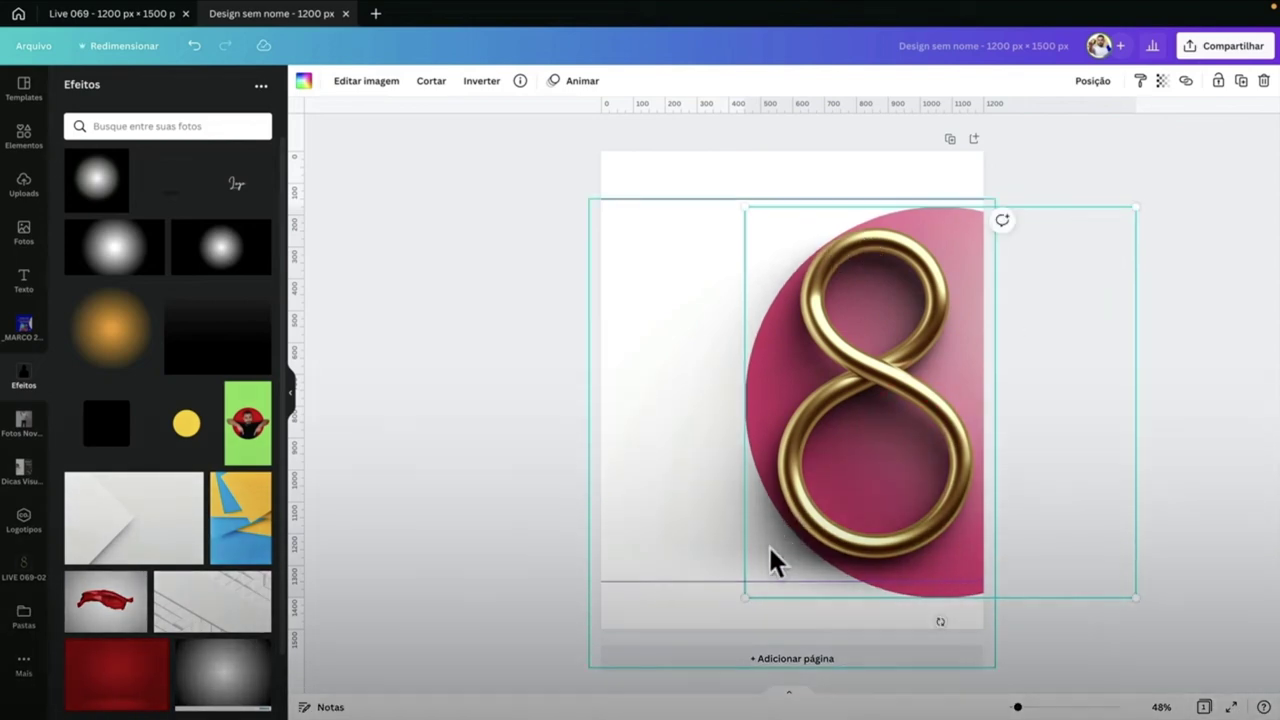
drag(743, 597, 741, 614)
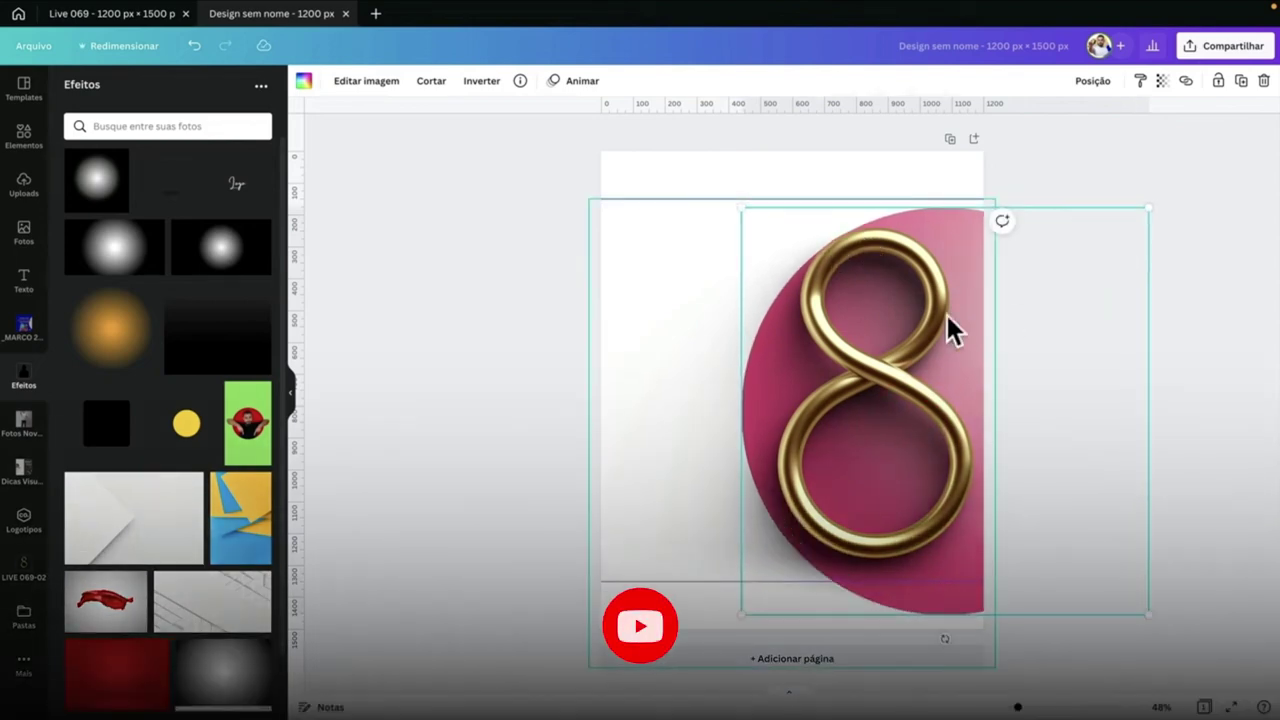
- Crop the pink circle's image by shrinking the gradient closely around the circular frame, keeping its light centre at the circle's upper right
click(438, 80)
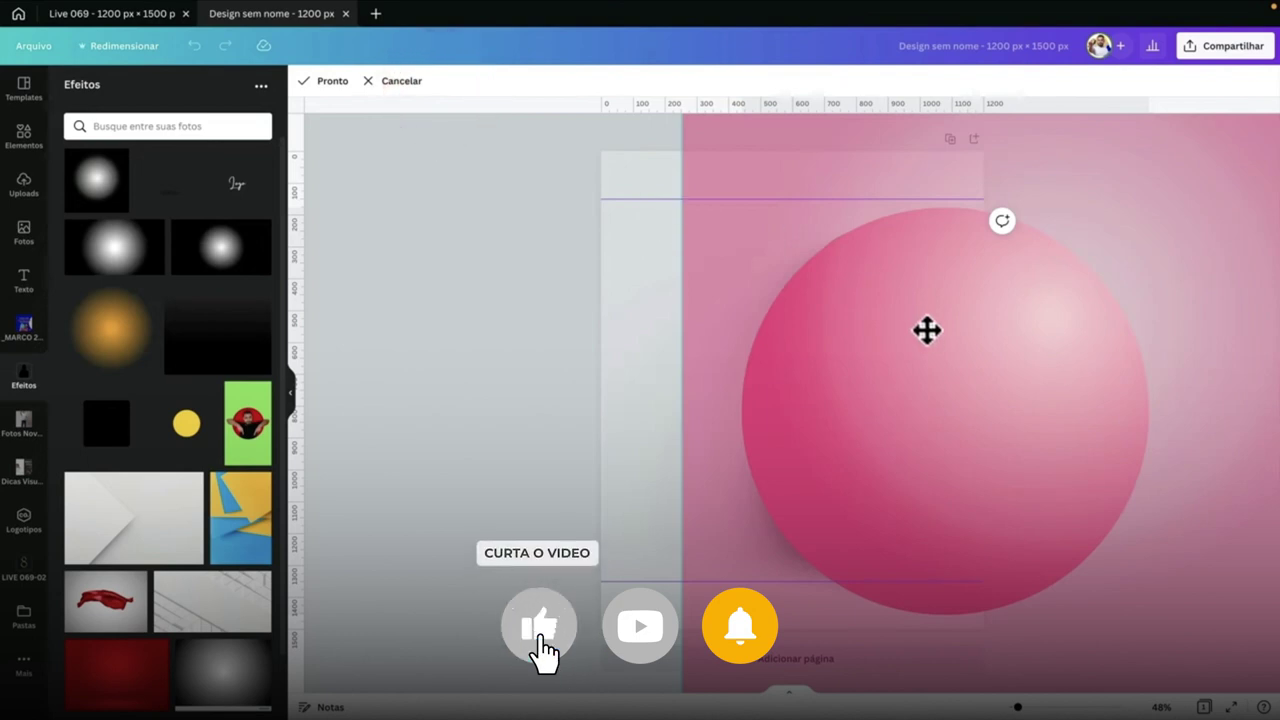
scroll(925, 329, down, 5)
scroll(927, 330, up, 4)
scroll(927, 330, down, 4)
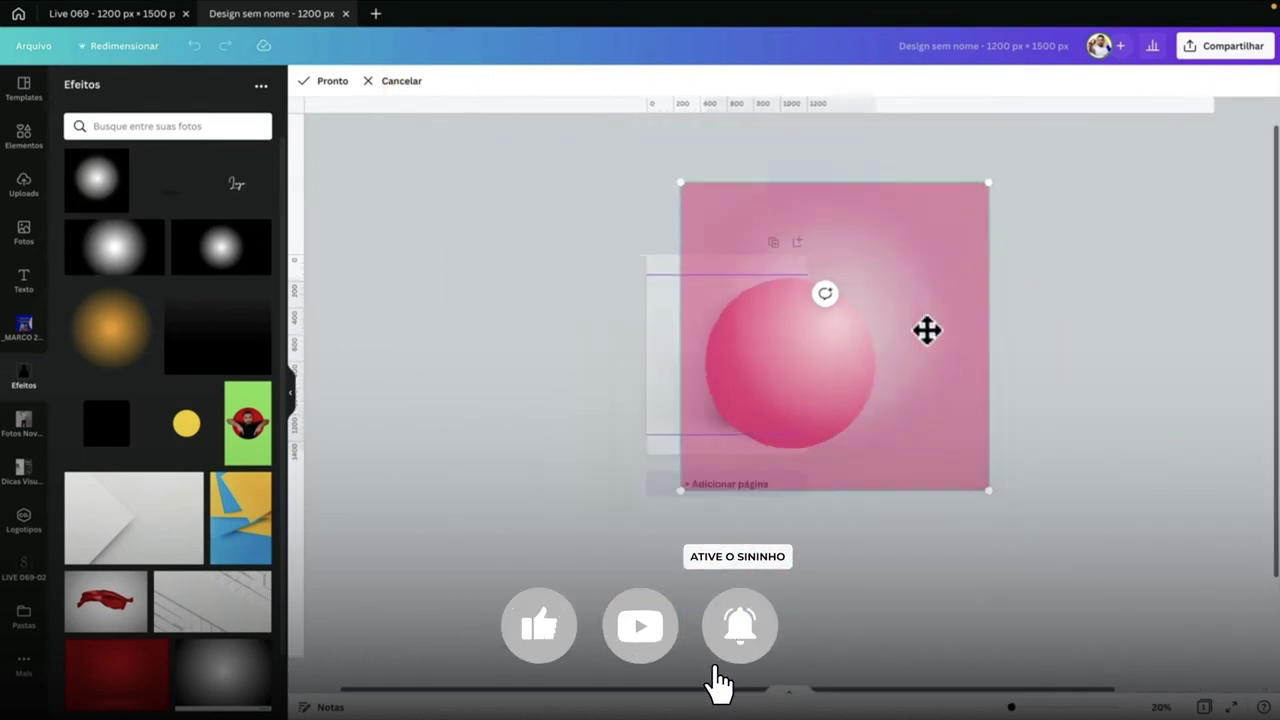
scroll(927, 330, up, 3)
scroll(927, 330, down, 3)
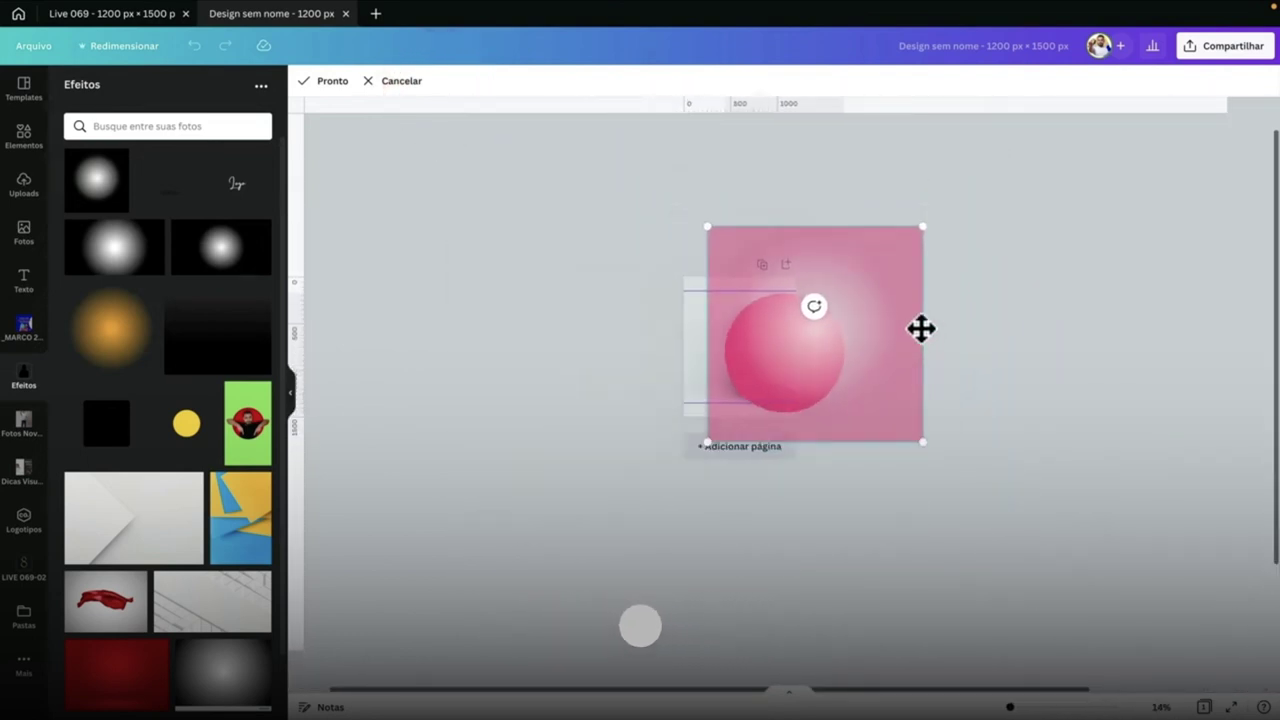
drag(707, 442, 725, 424)
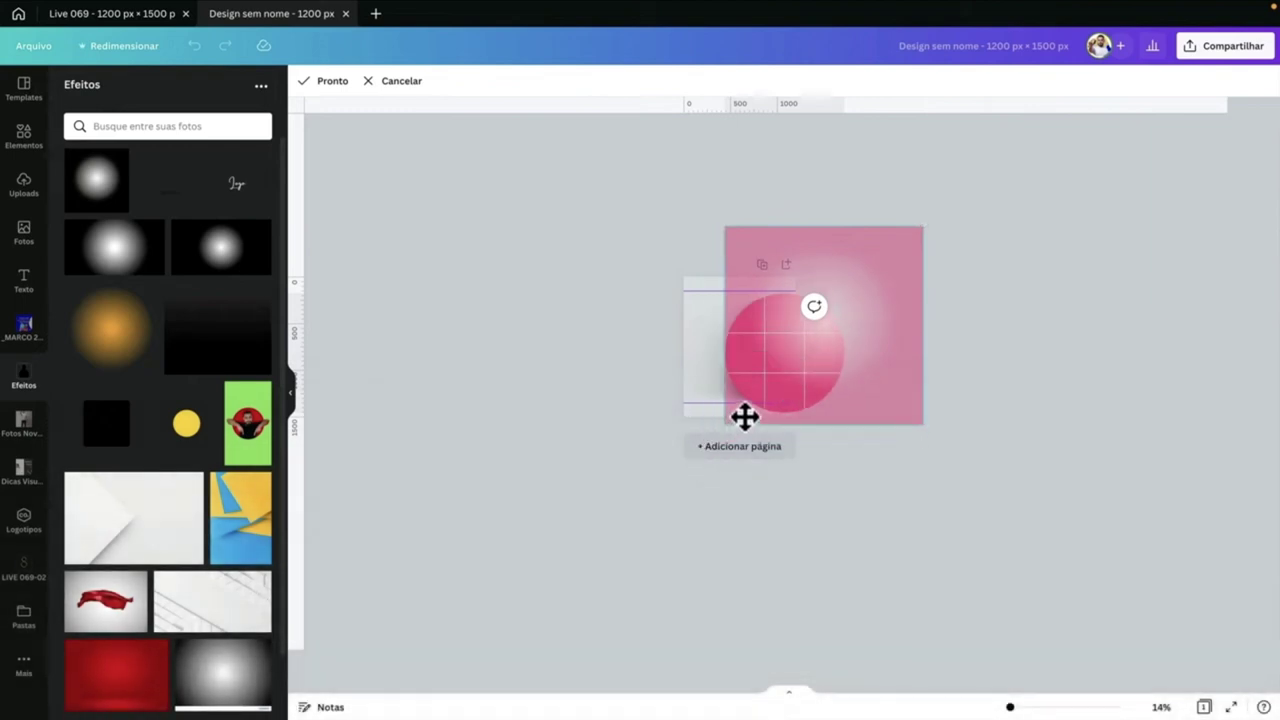
drag(918, 224, 877, 269)
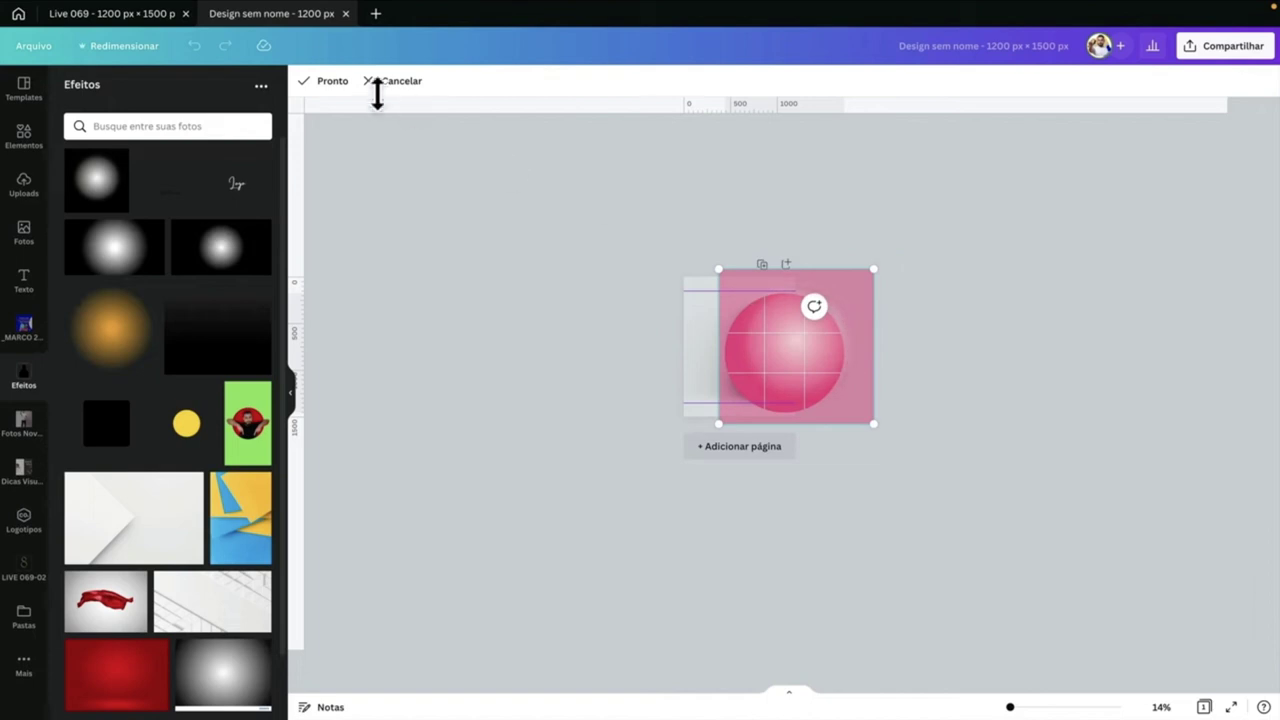
click(330, 81)
scroll(881, 399, up, 5)
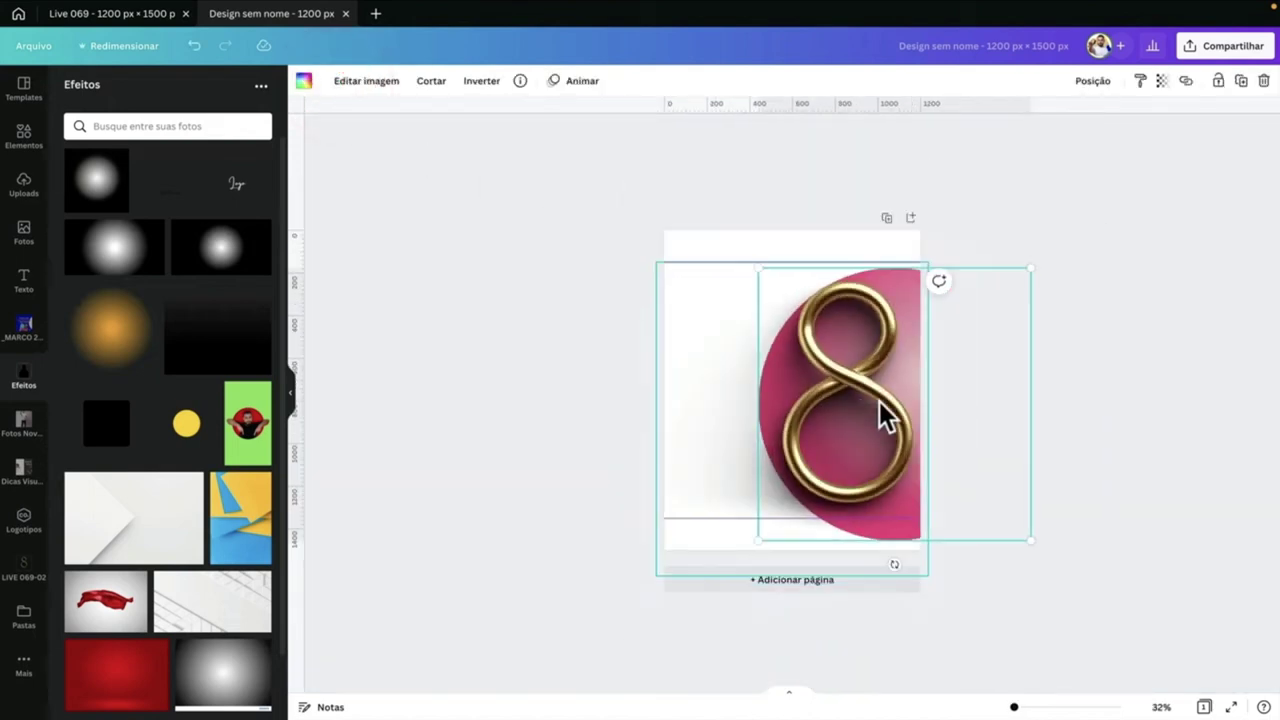
- Try to move the golden 8 image across the pink circle frame and undo the change
click(579, 369)
click(929, 560)
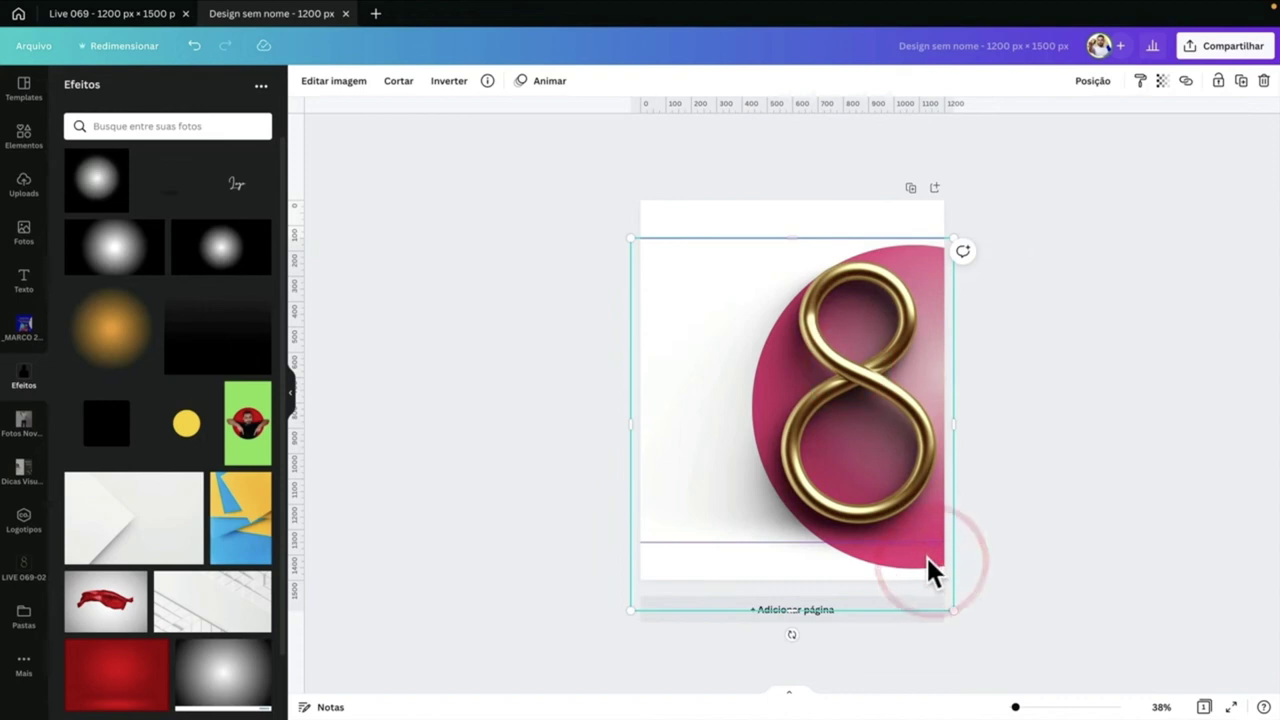
click(928, 558)
click(1010, 592)
drag(814, 508, 818, 470)
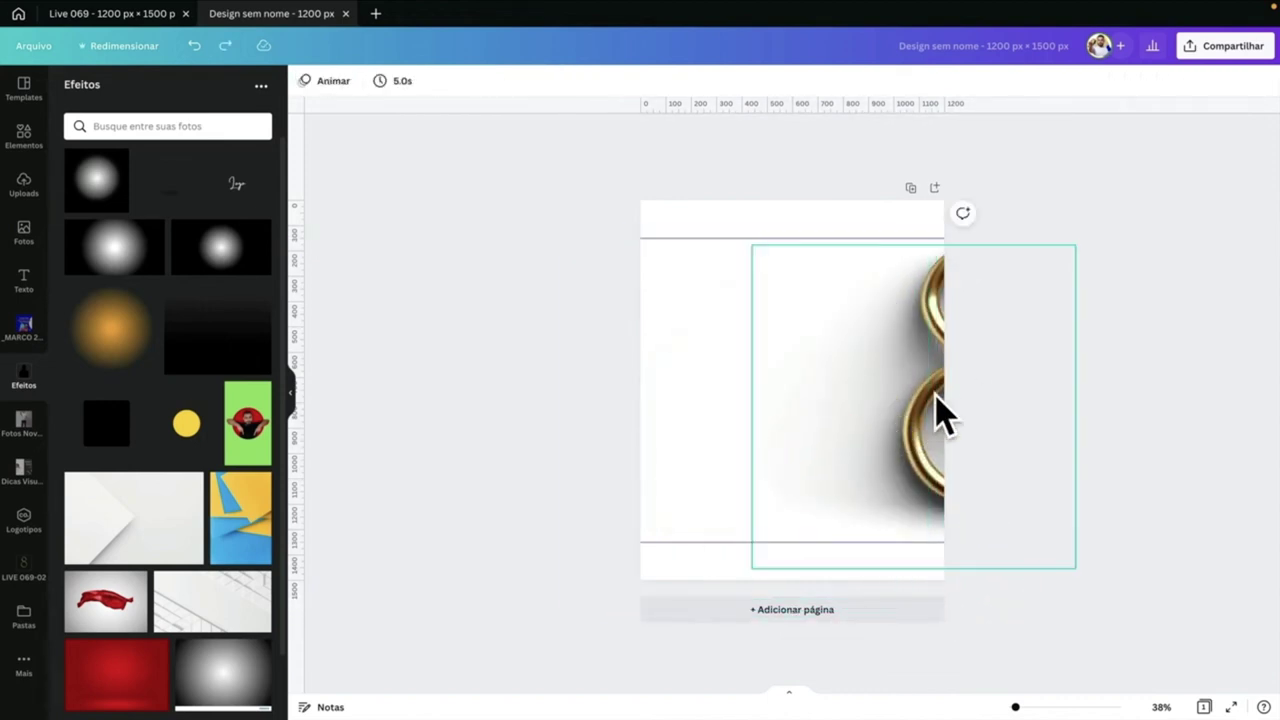
click(950, 430)
click(884, 430)
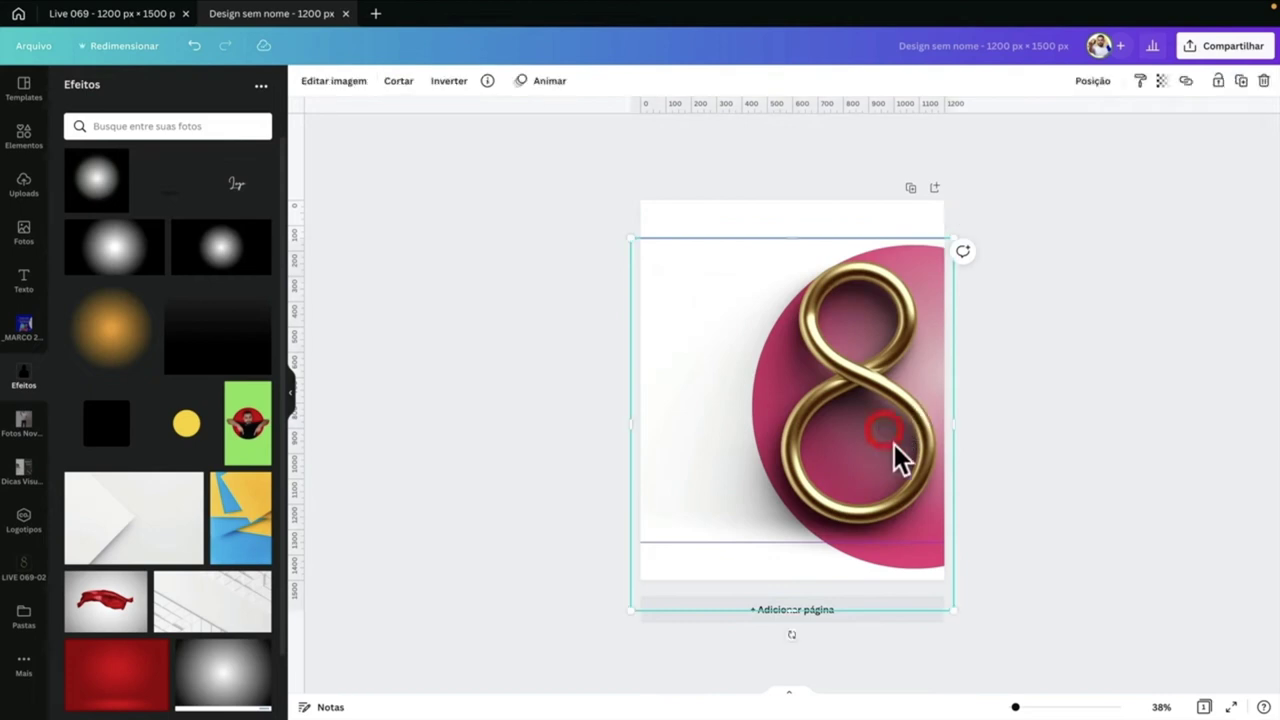
- Lock the pink circle in place and reselect the golden 8 image
click(905, 560)
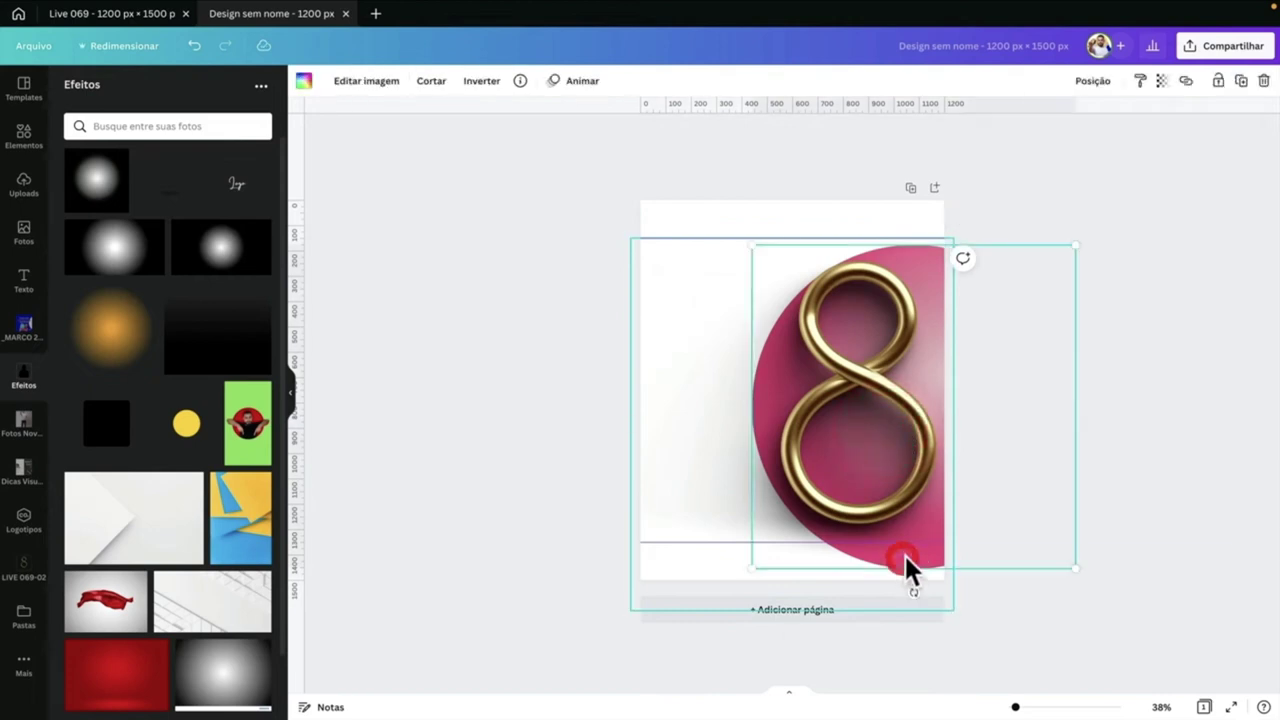
click(1220, 84)
click(843, 400)
mouse_move(845, 420)
mouse_down()
mouse_move(857, 403)
mouse_move(843, 403)
mouse_move(855, 412)
mouse_up()
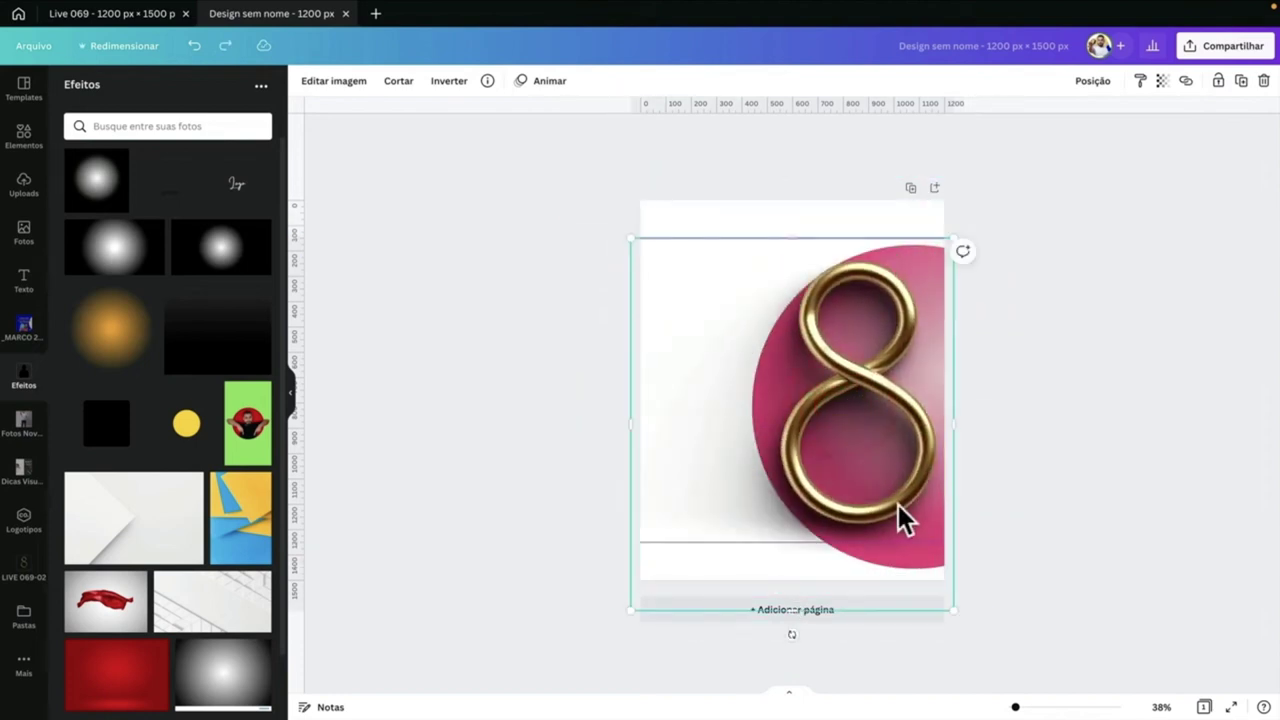
- Adjust the golden 8 image to contrast 22, saturation 14 and blur -6, and check its details up close
click(332, 88)
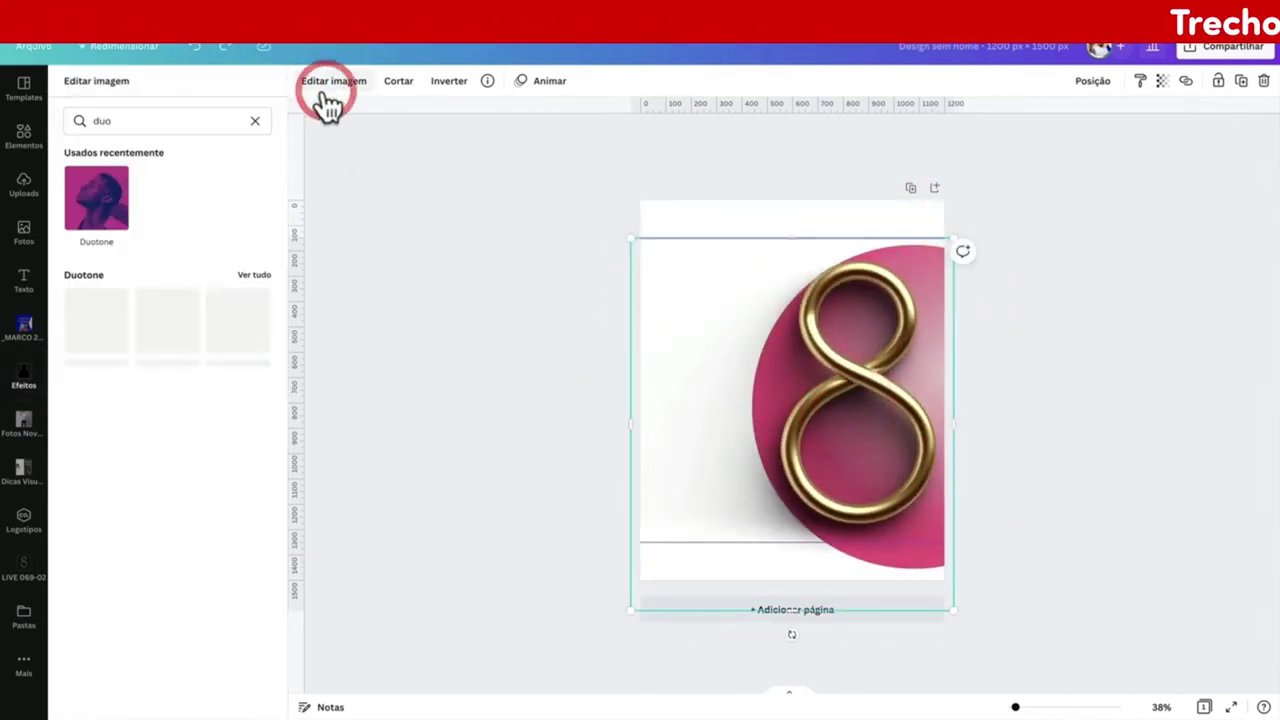
click(255, 120)
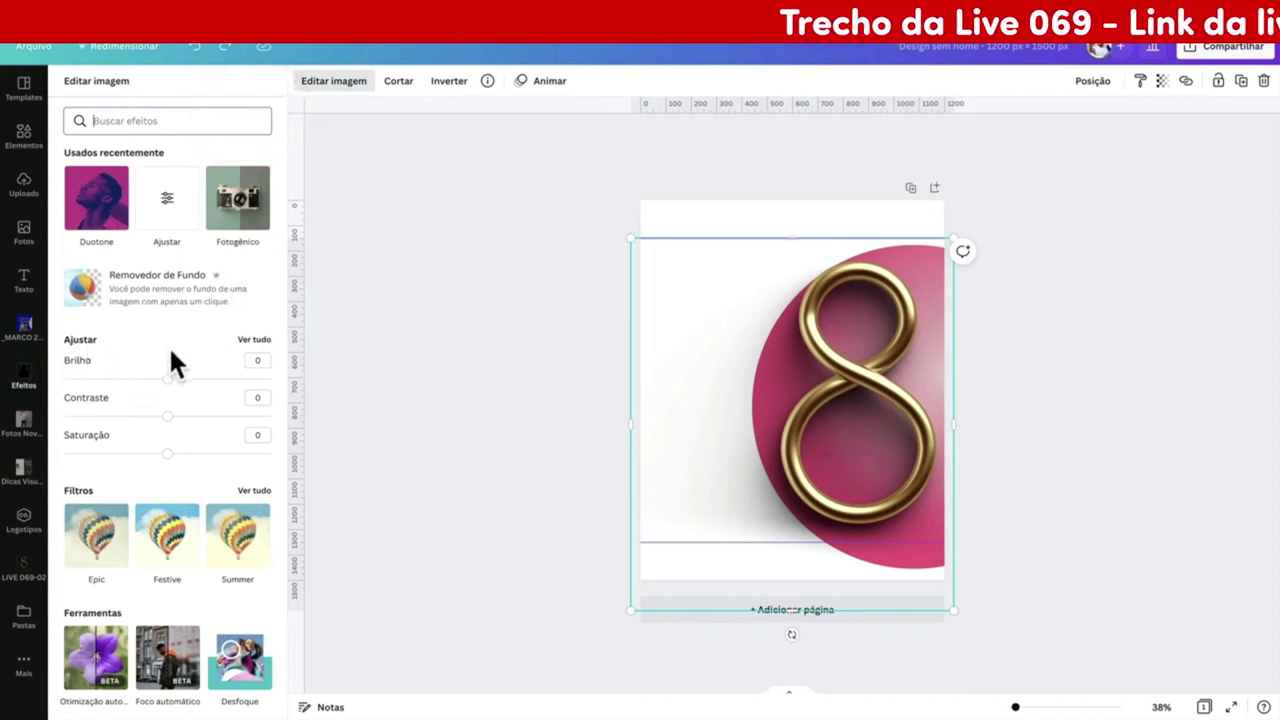
click(254, 339)
drag(168, 177, 195, 190)
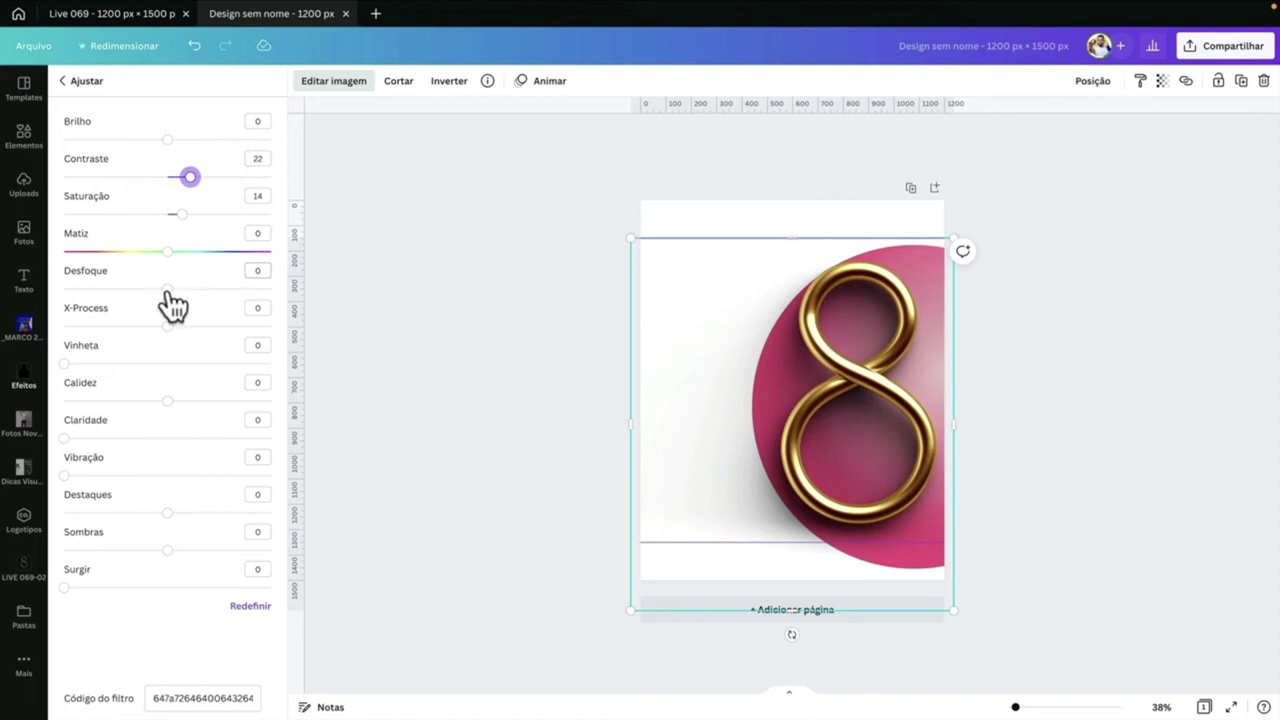
click(257, 270)
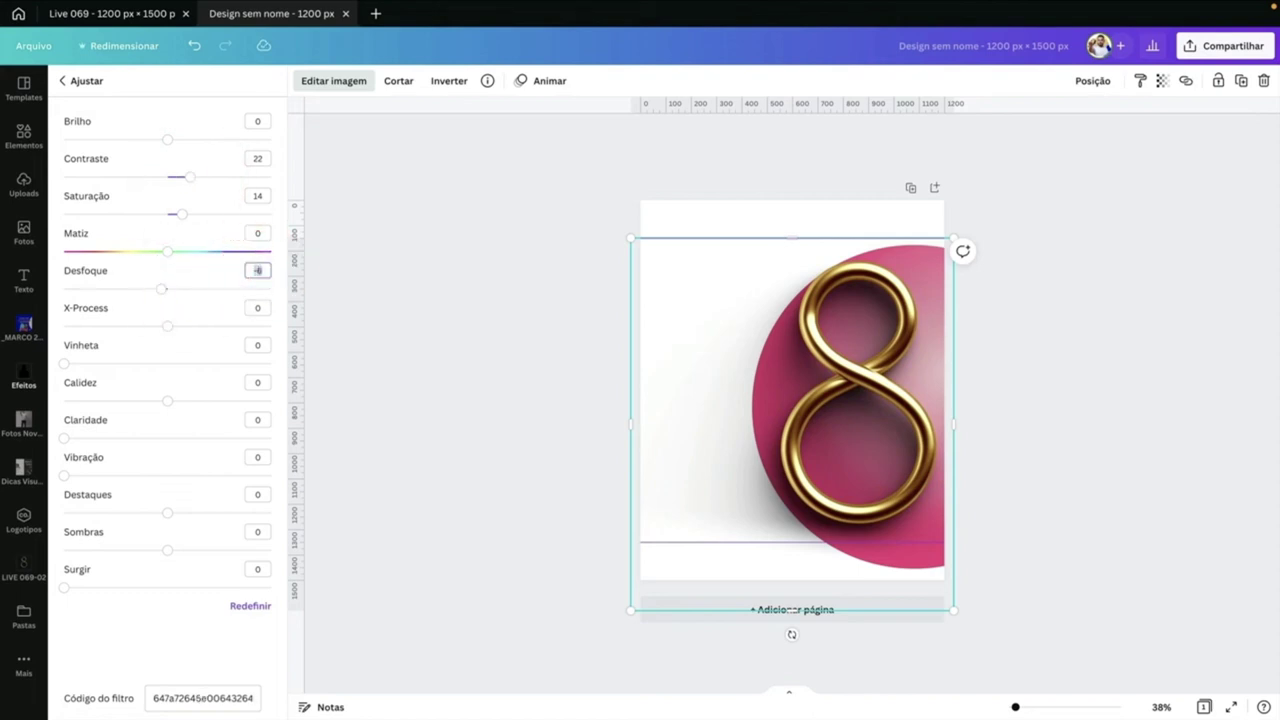
click(587, 338)
scroll(835, 345, up, 5)
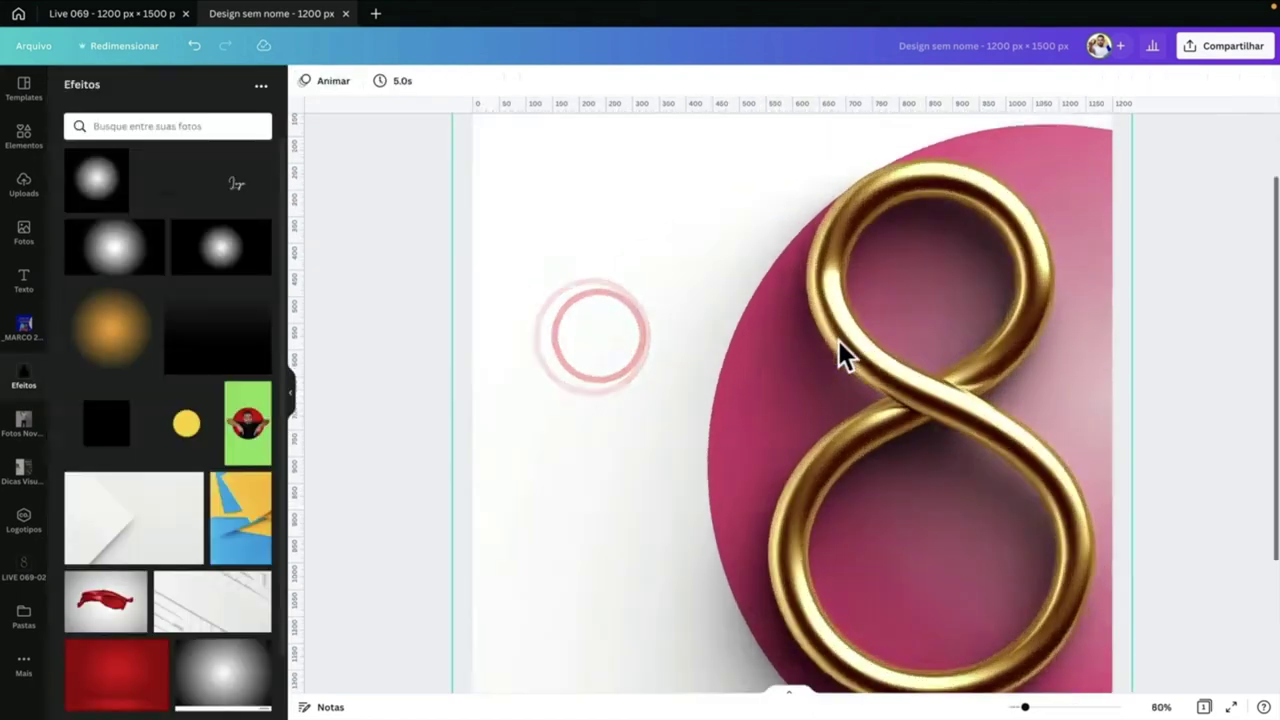
scroll(866, 343, down, 5)
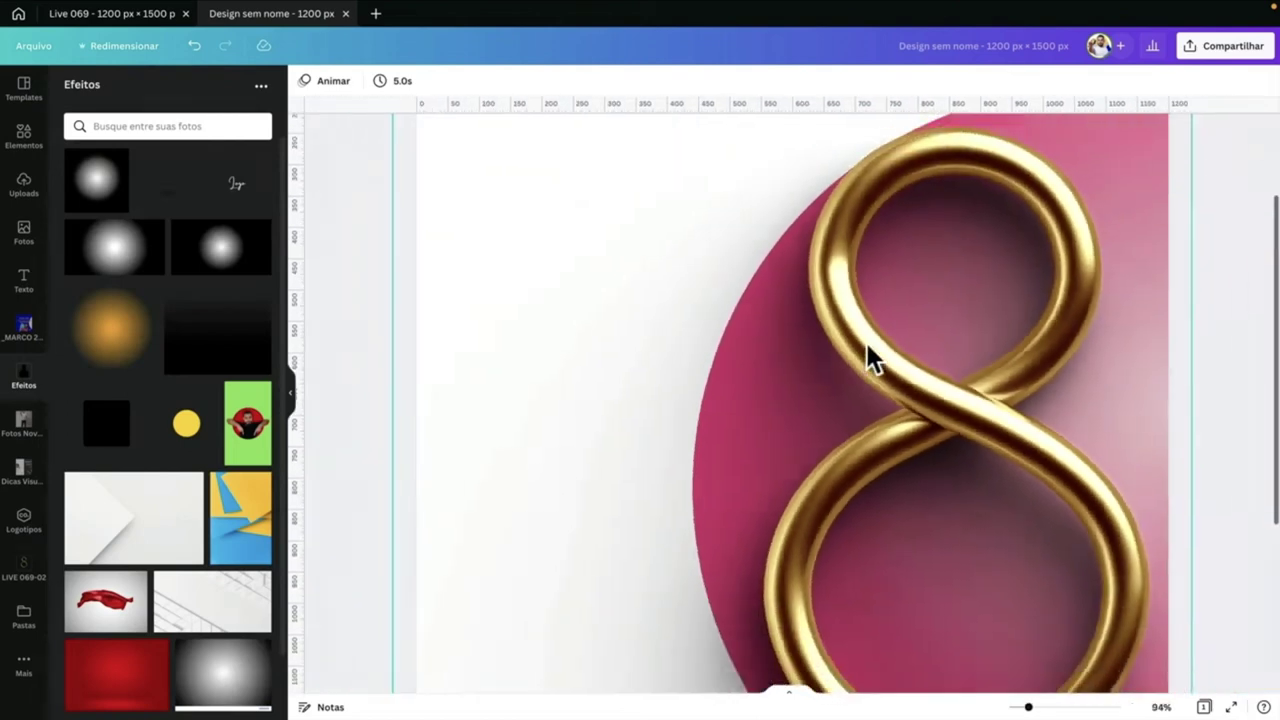
scroll(866, 343, down, 2)
click(843, 384)
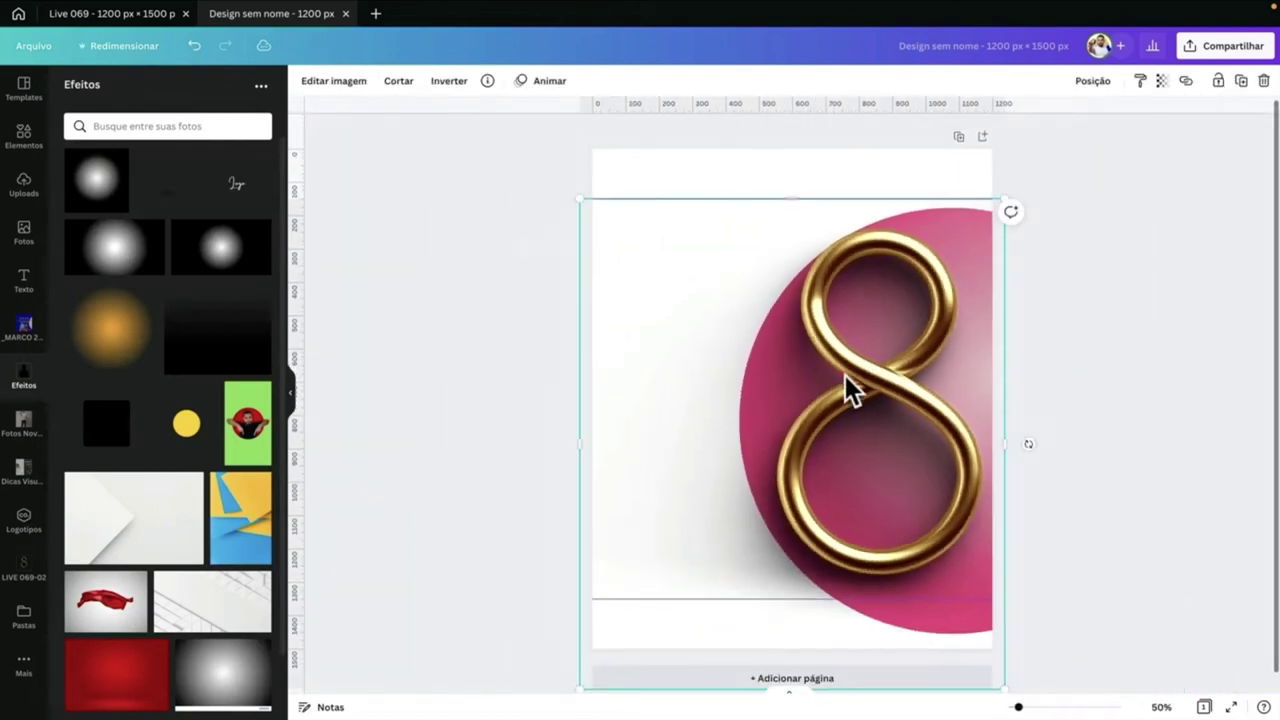
click(1017, 340)
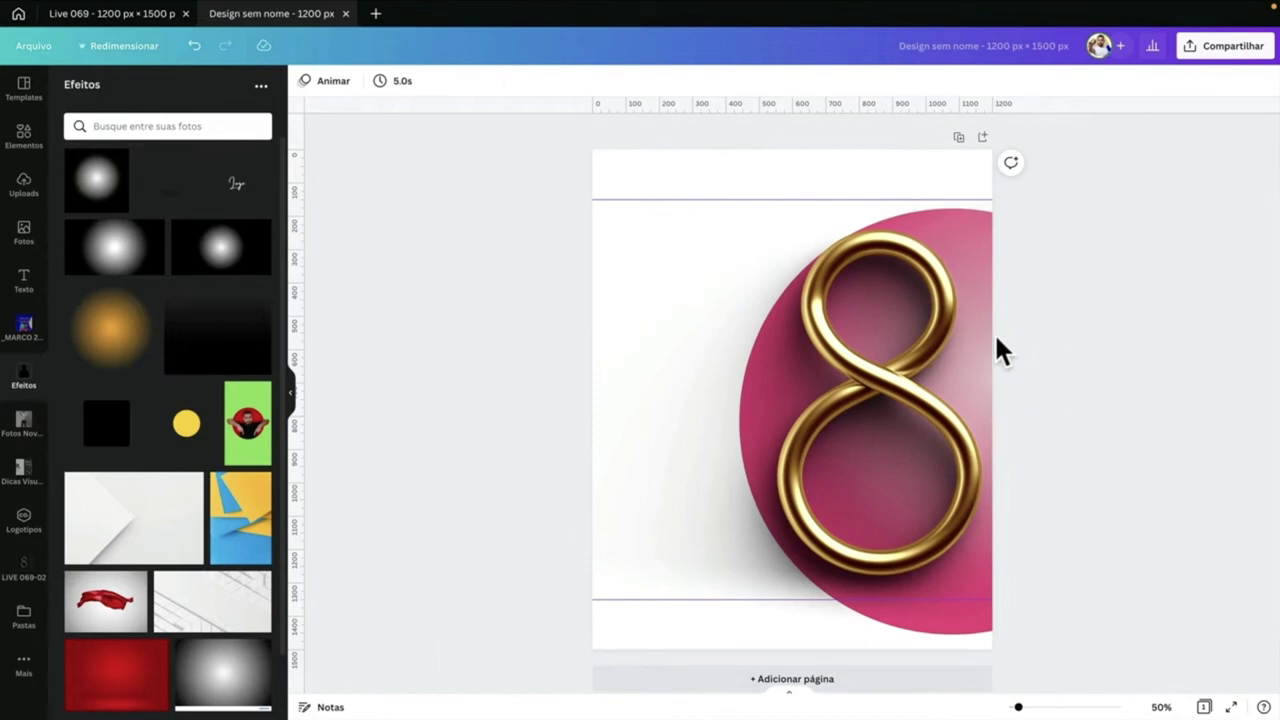
- Examine the blue flower placed through the golden 8 on page 2 of the Live 069 design, and return to the new design
click(30, 140)
click(112, 88)
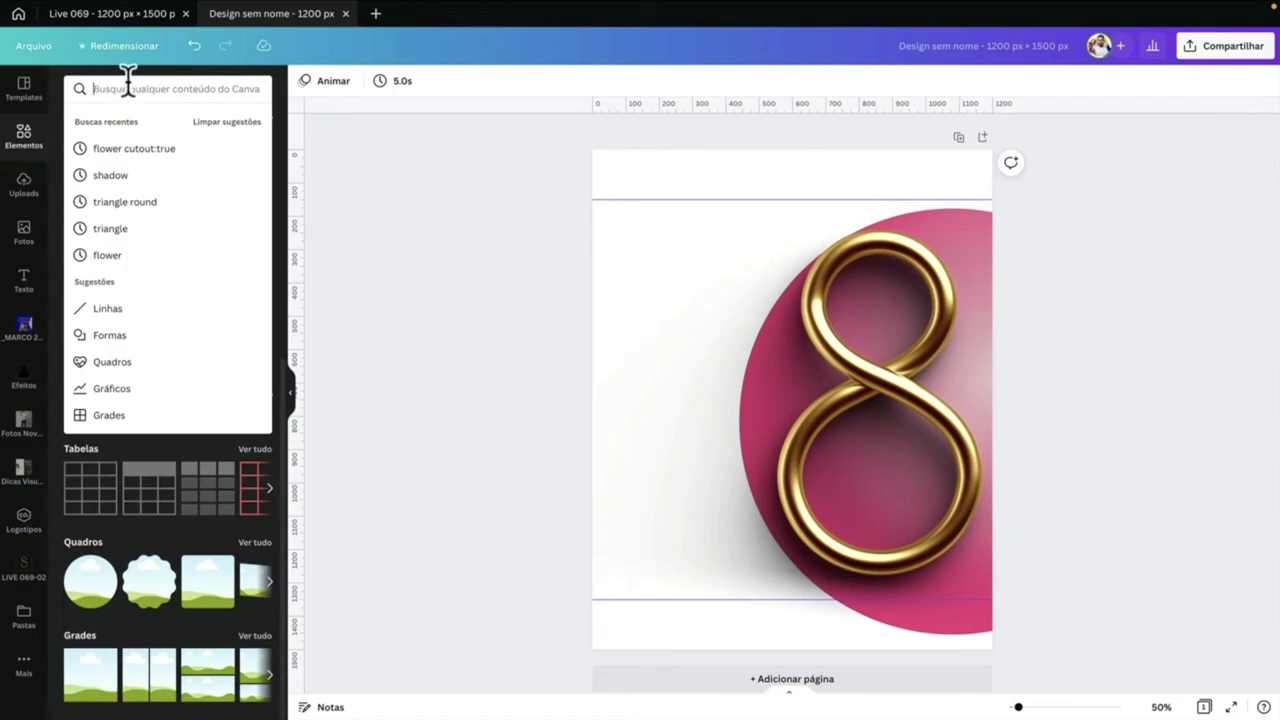
click(112, 14)
scroll(729, 448, up, 5)
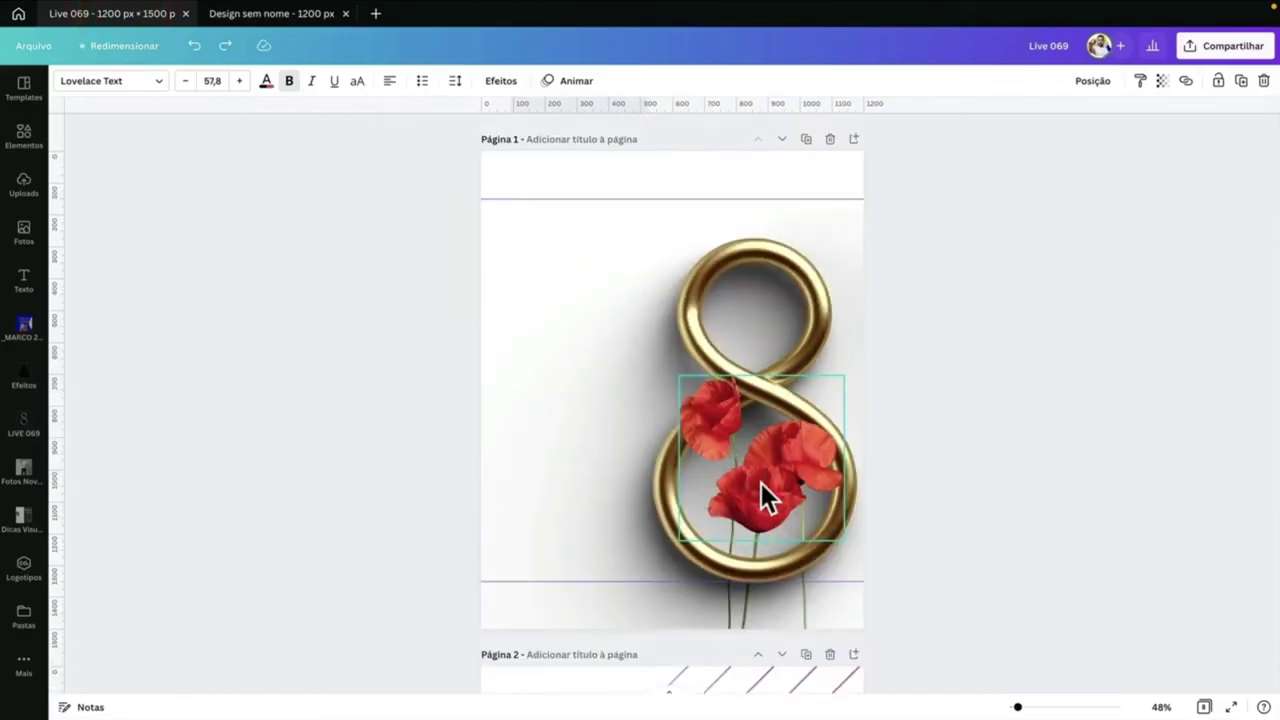
scroll(580, 450, down, 5)
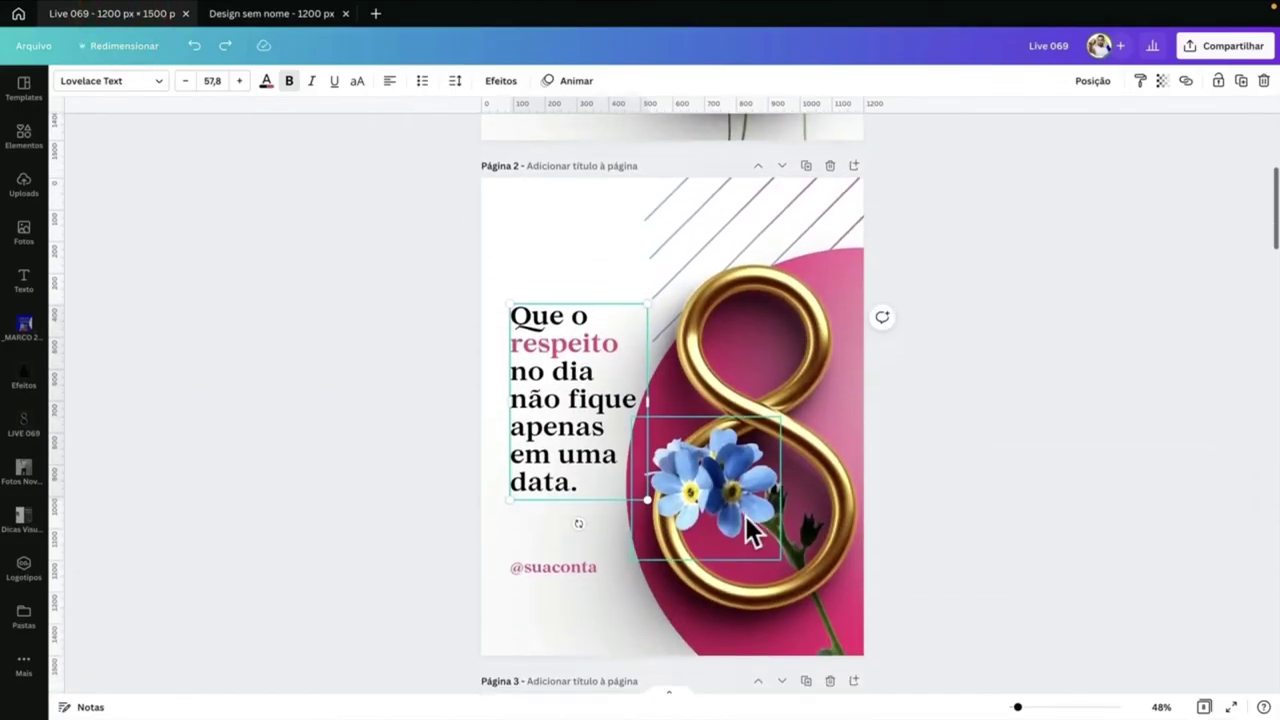
click(735, 508)
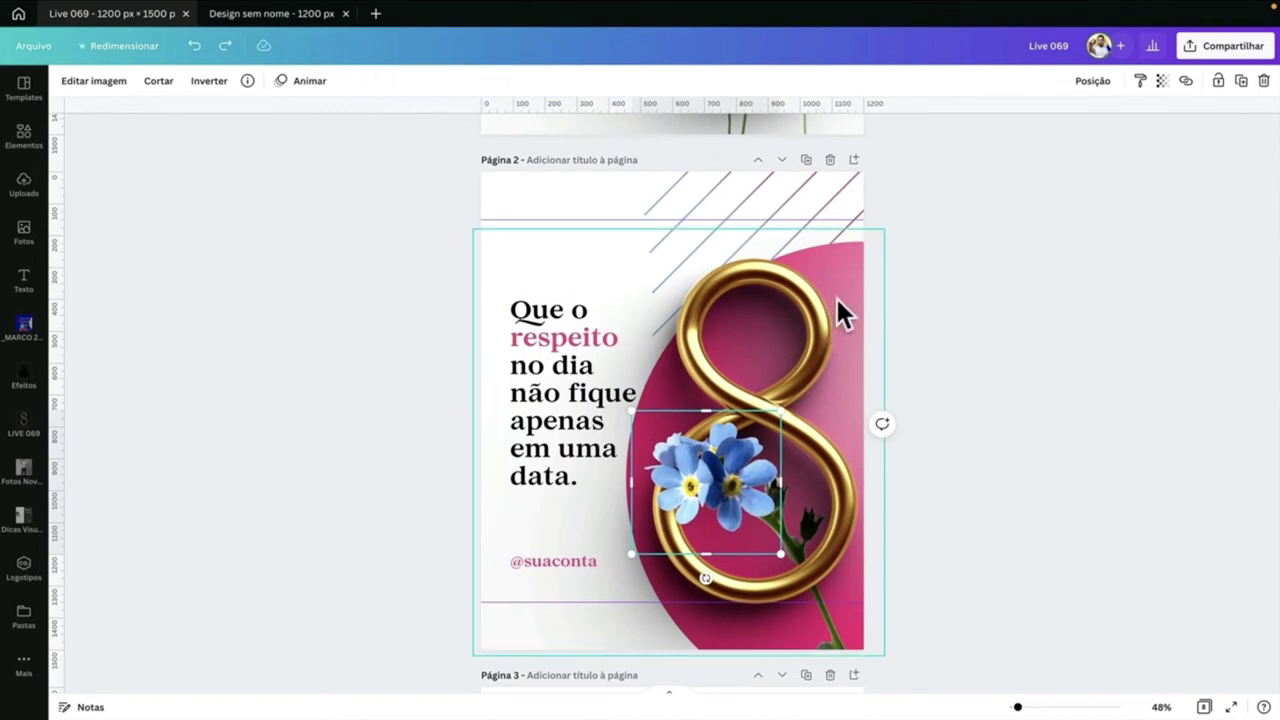
key(ctrl+Tab)
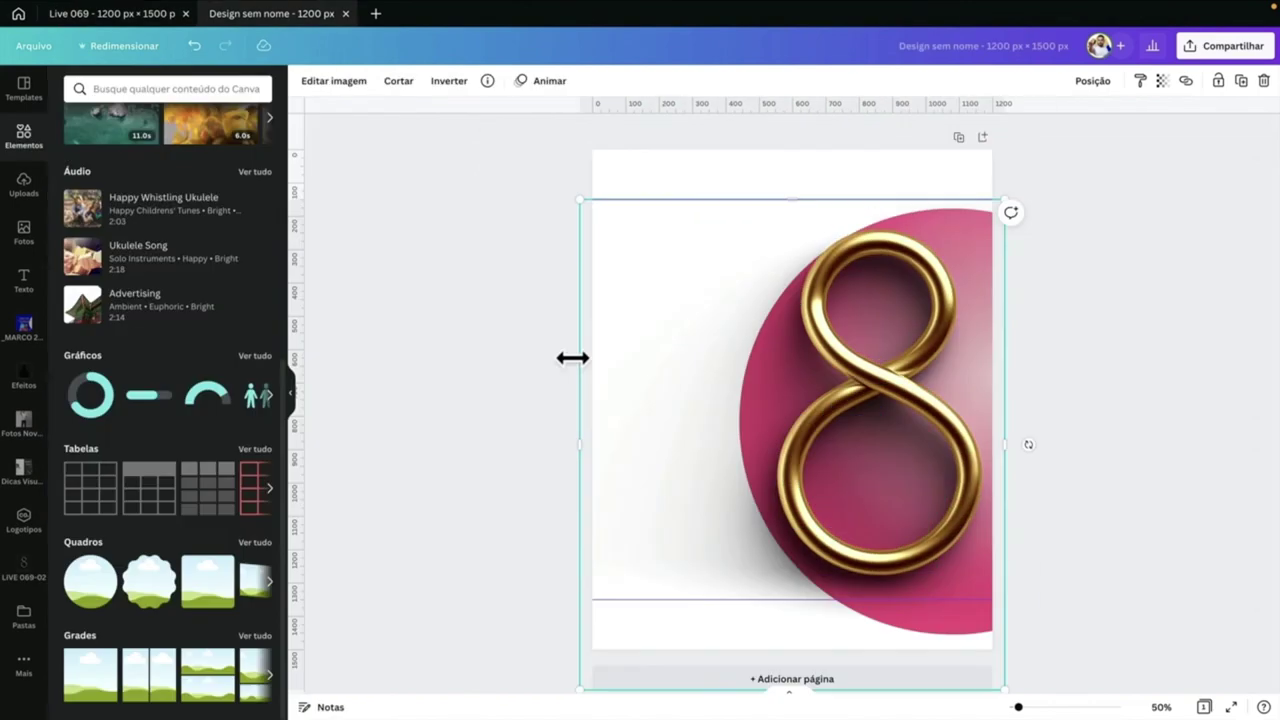
- Search the elements library for "blue flower" and limit the results to photos
click(24, 137)
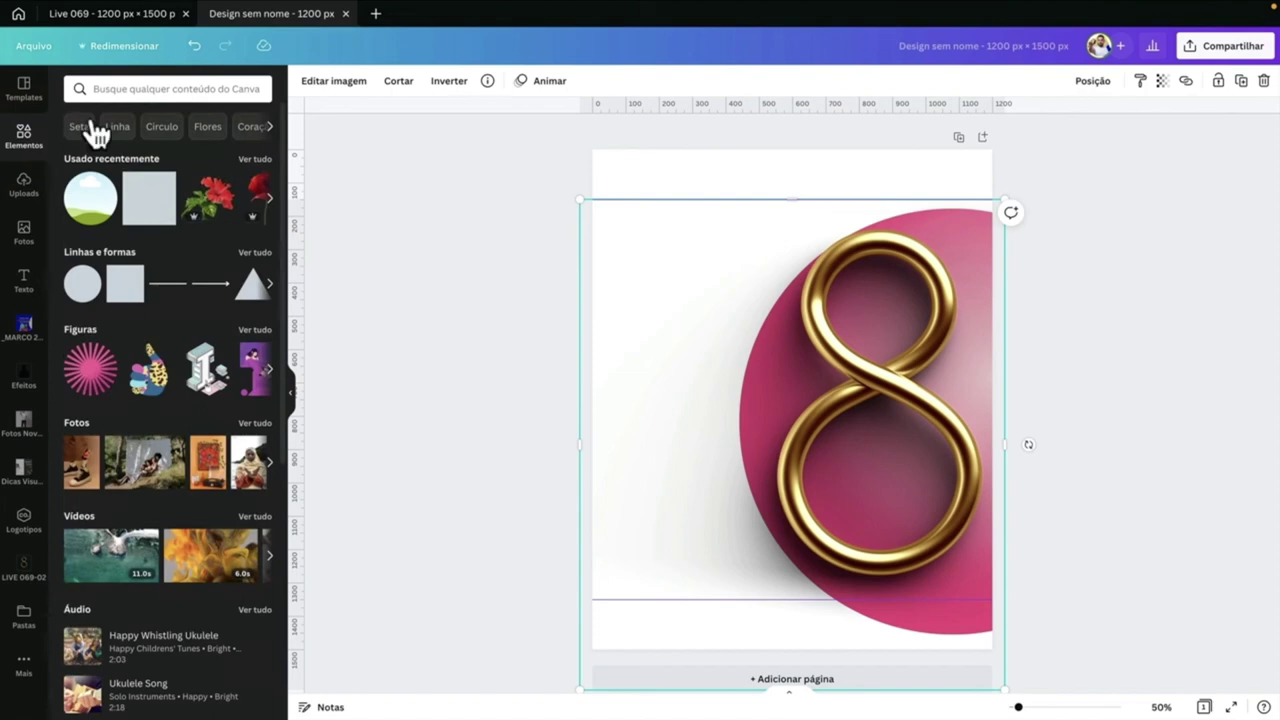
click(128, 89)
text(flower)
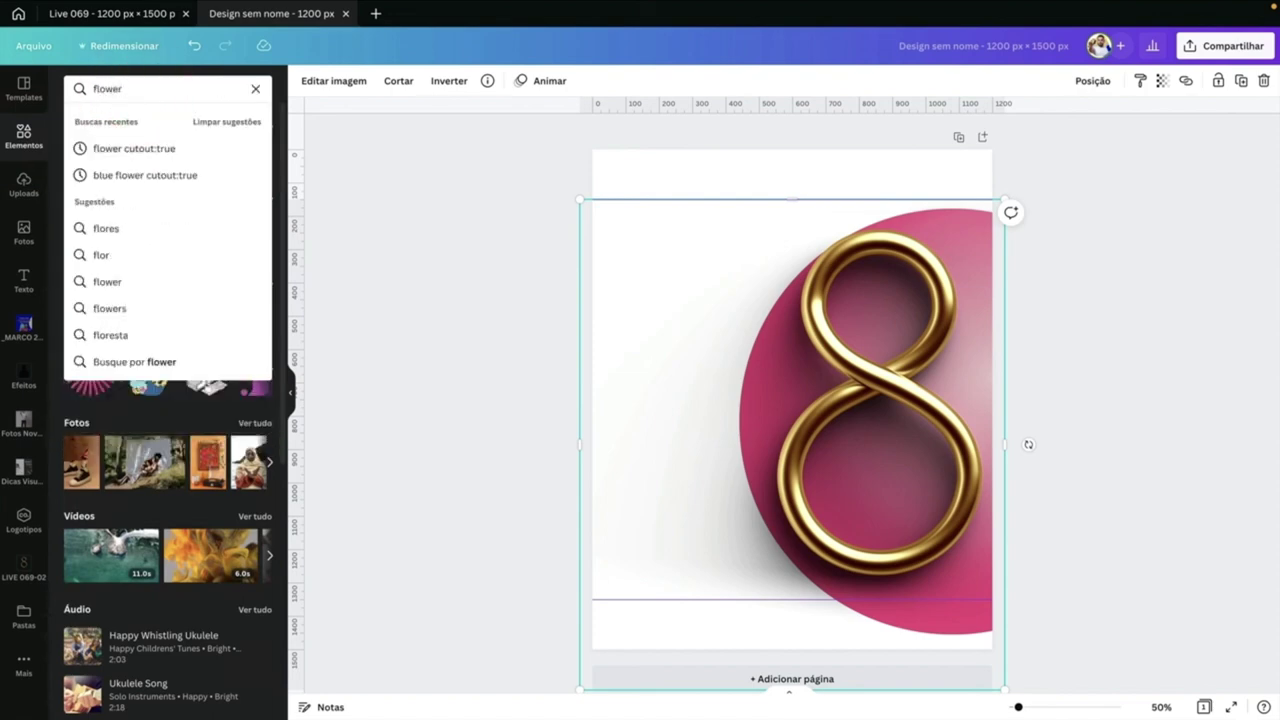
click(93, 89)
text(blue)
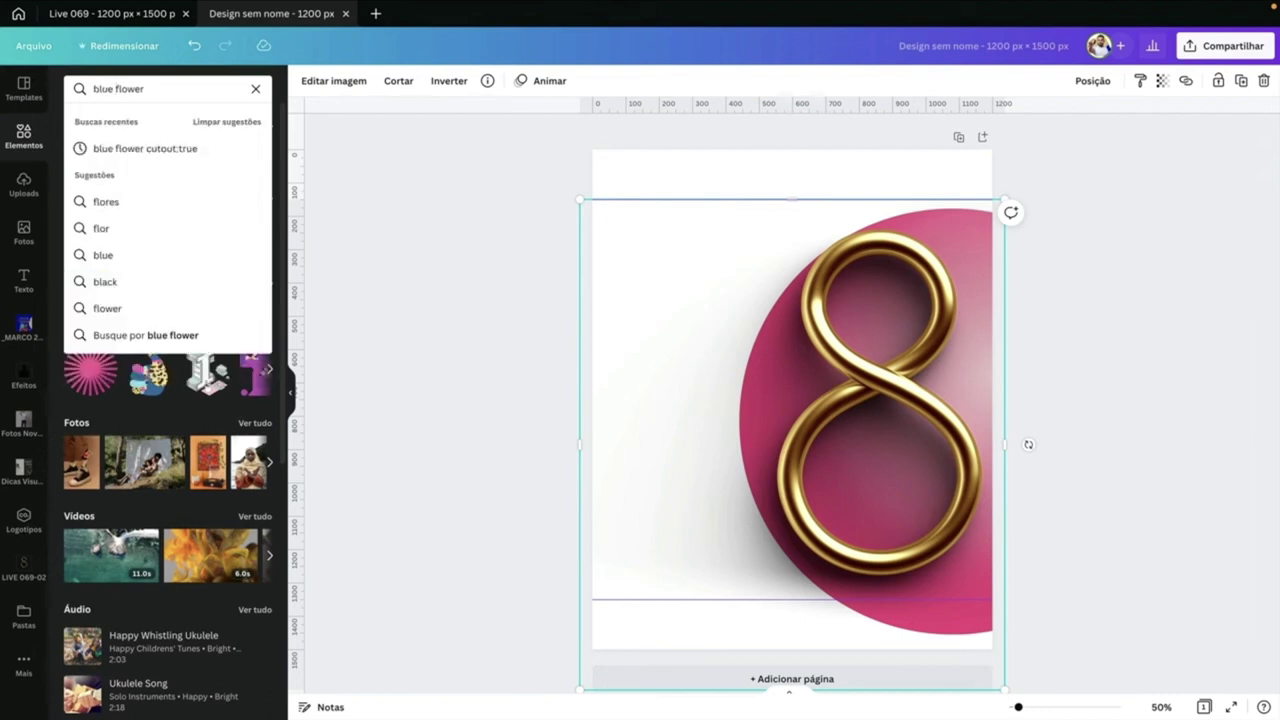
key(Return)
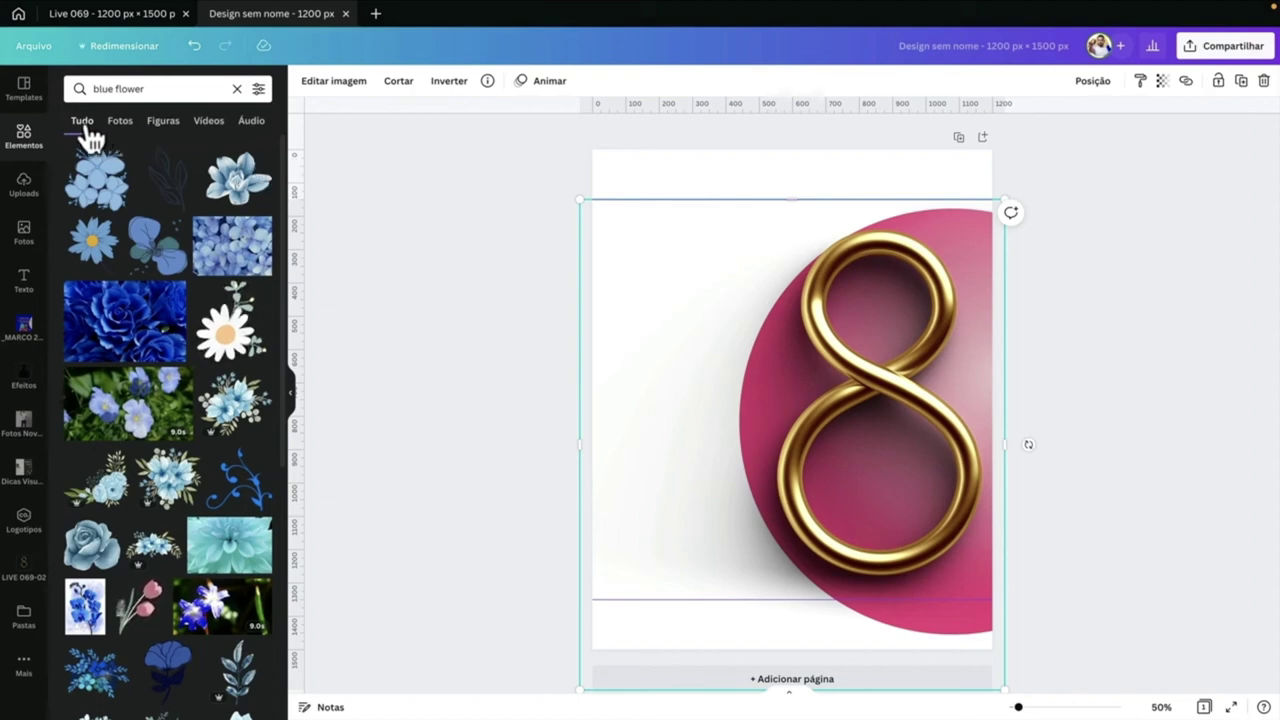
click(121, 131)
click(155, 133)
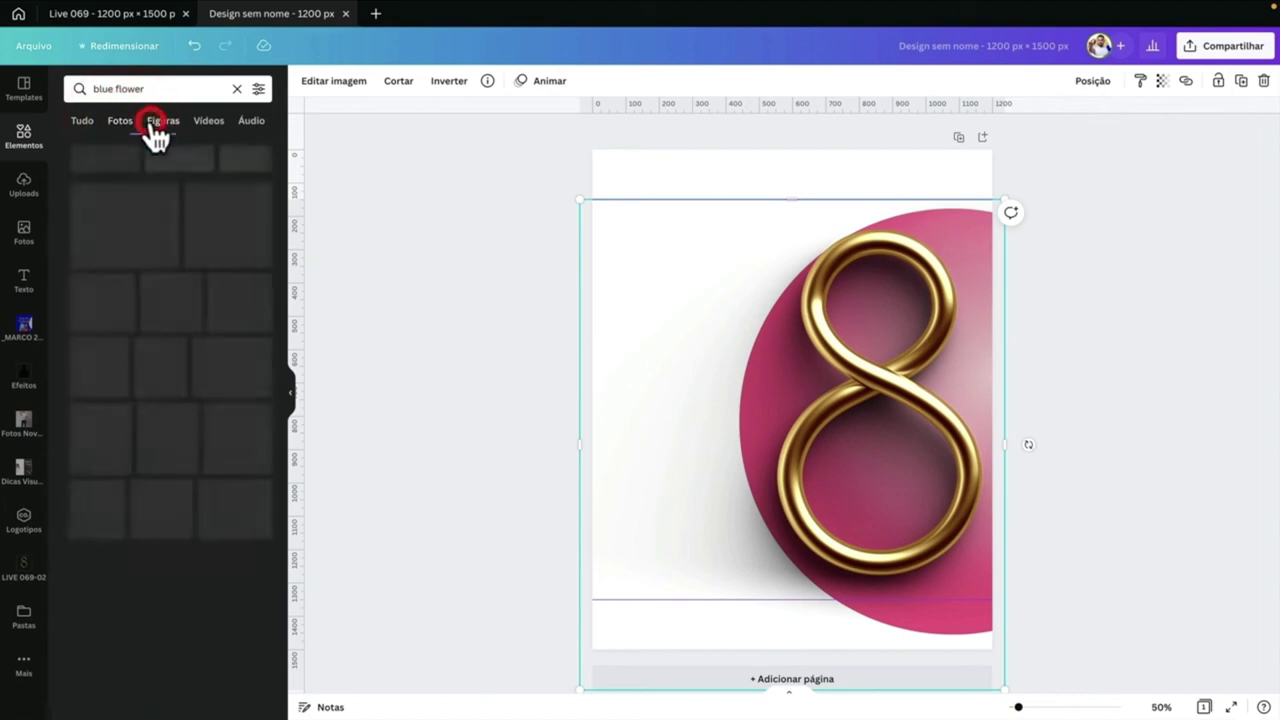
click(120, 121)
- Try the dark blue orchid cutout and the single blue flower photo on the page, deleting each one
scroll(229, 363, down, 5)
scroll(228, 348, down, 3)
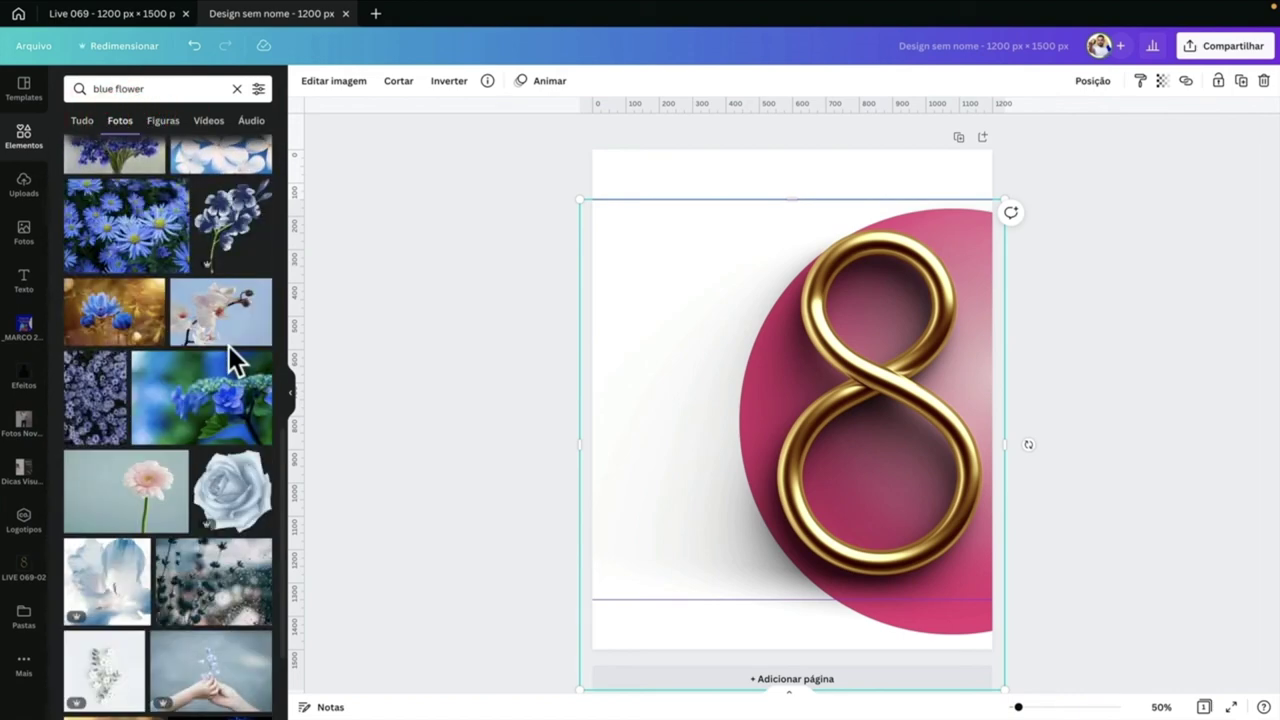
click(250, 228)
key(Delete)
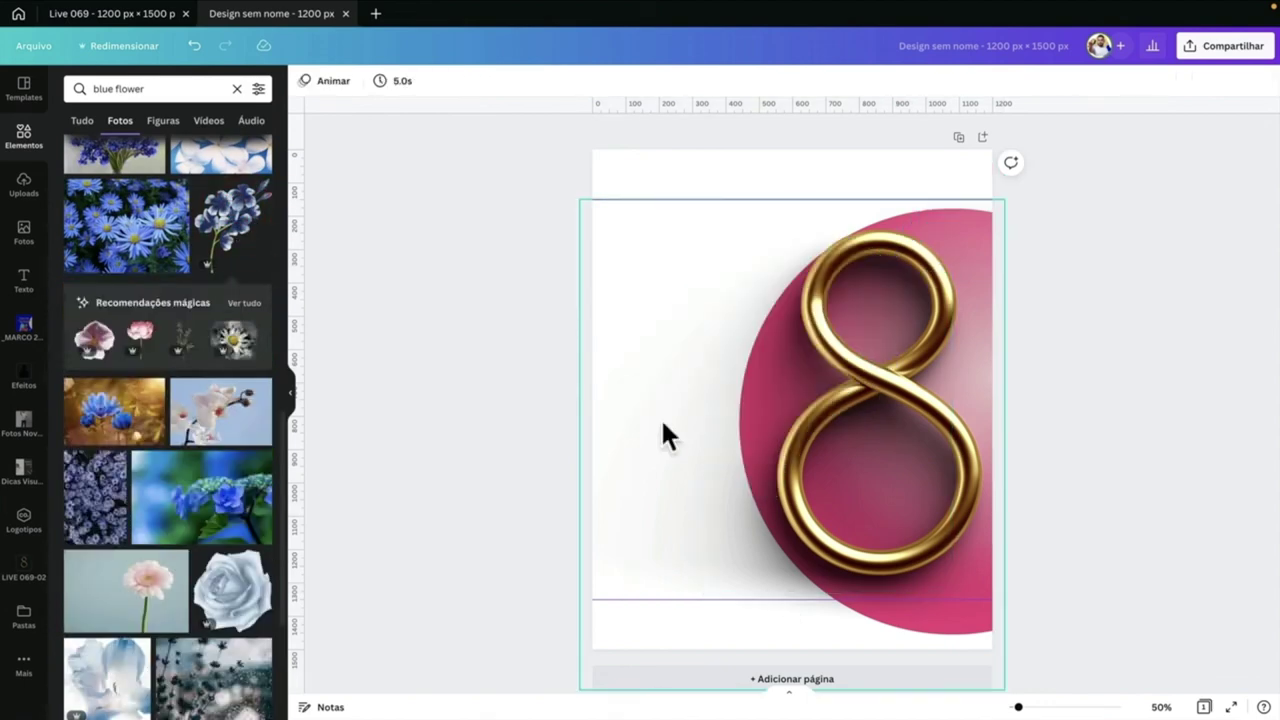
scroll(238, 538, down, 2)
scroll(238, 538, down, 5)
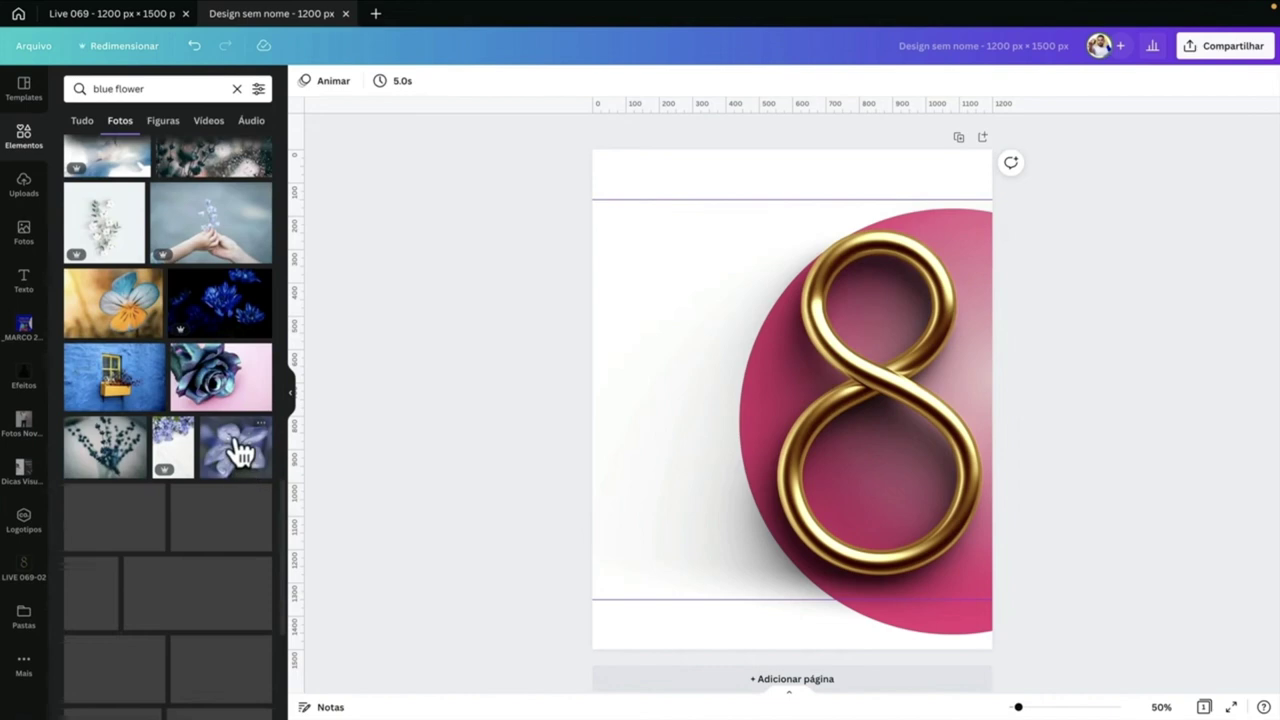
click(92, 402)
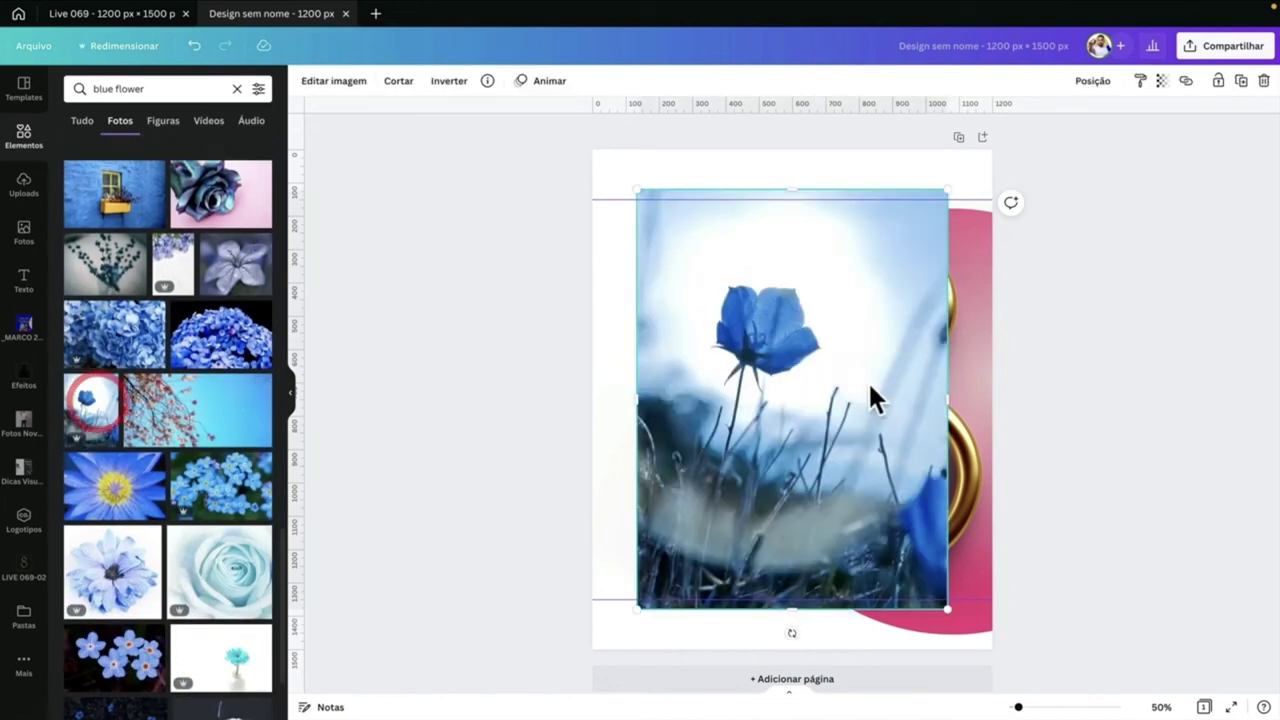
key(Delete)
- Add the photo of a curved stem with light blue flowers on a white background to the page
scroll(240, 525, down, 6)
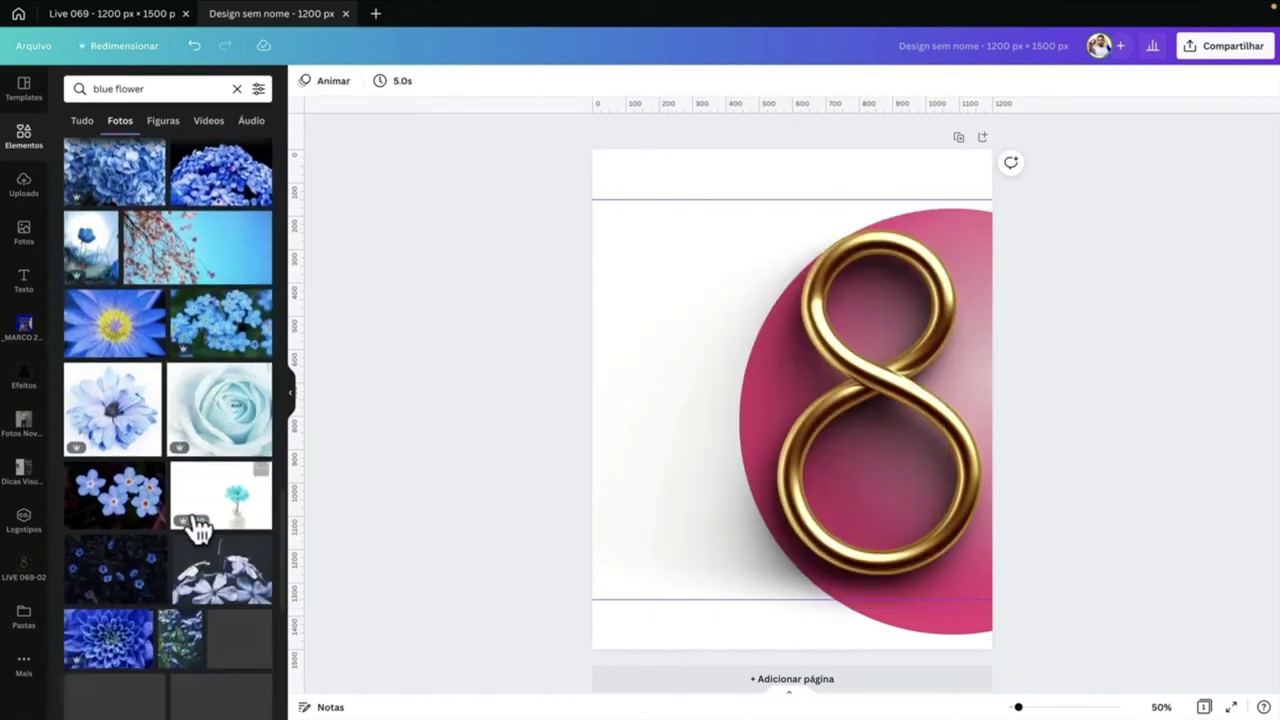
click(229, 372)
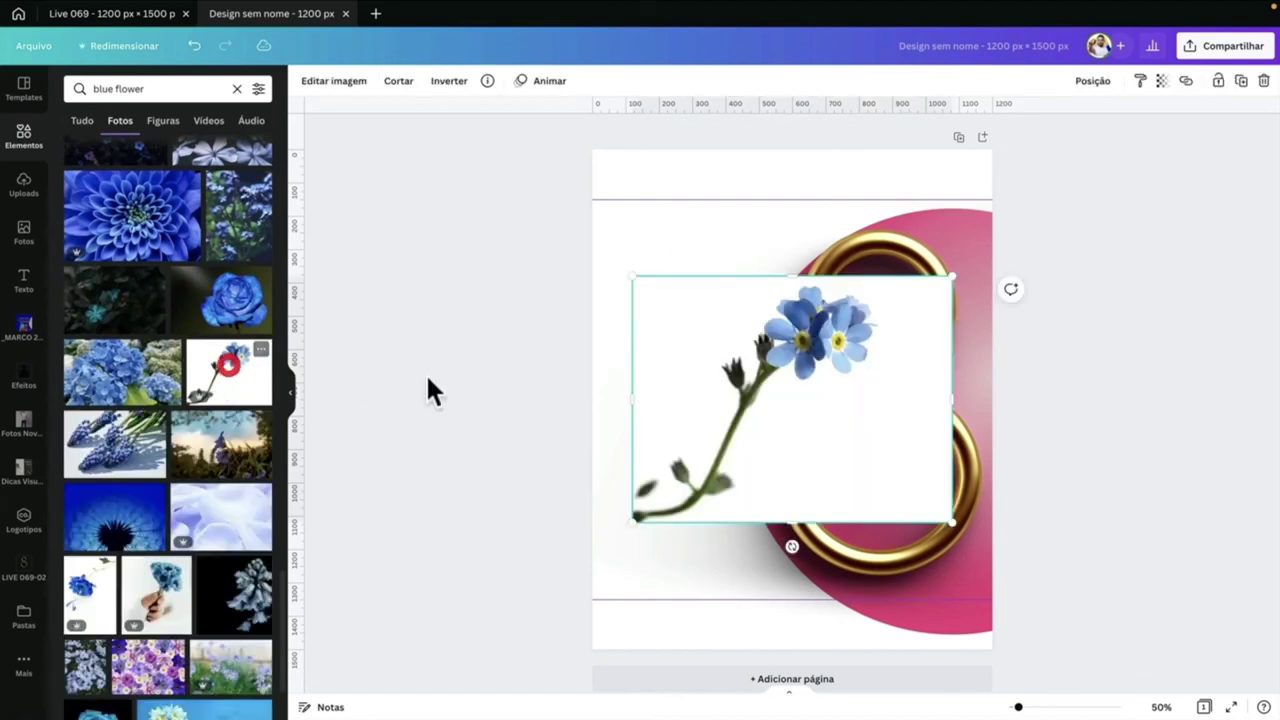
- Move the light blue flower photo to the page's left edge and remove its white background
drag(775, 379, 730, 380)
click(318, 84)
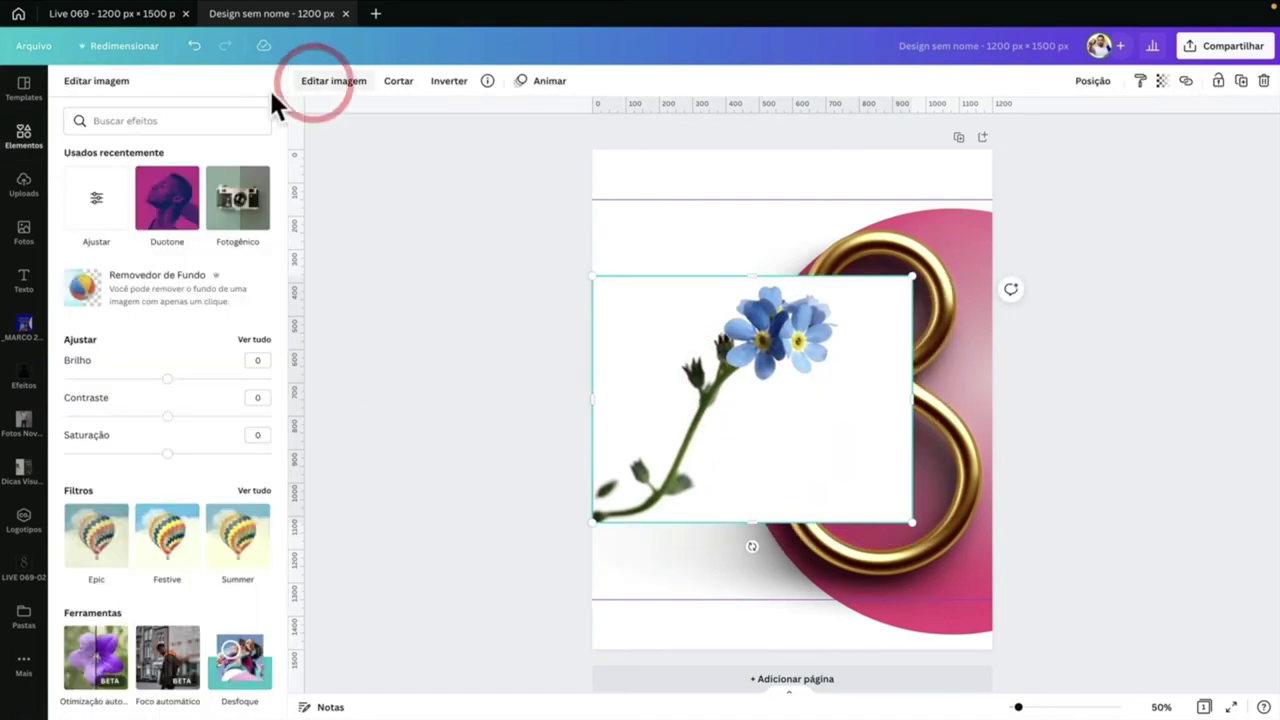
click(135, 265)
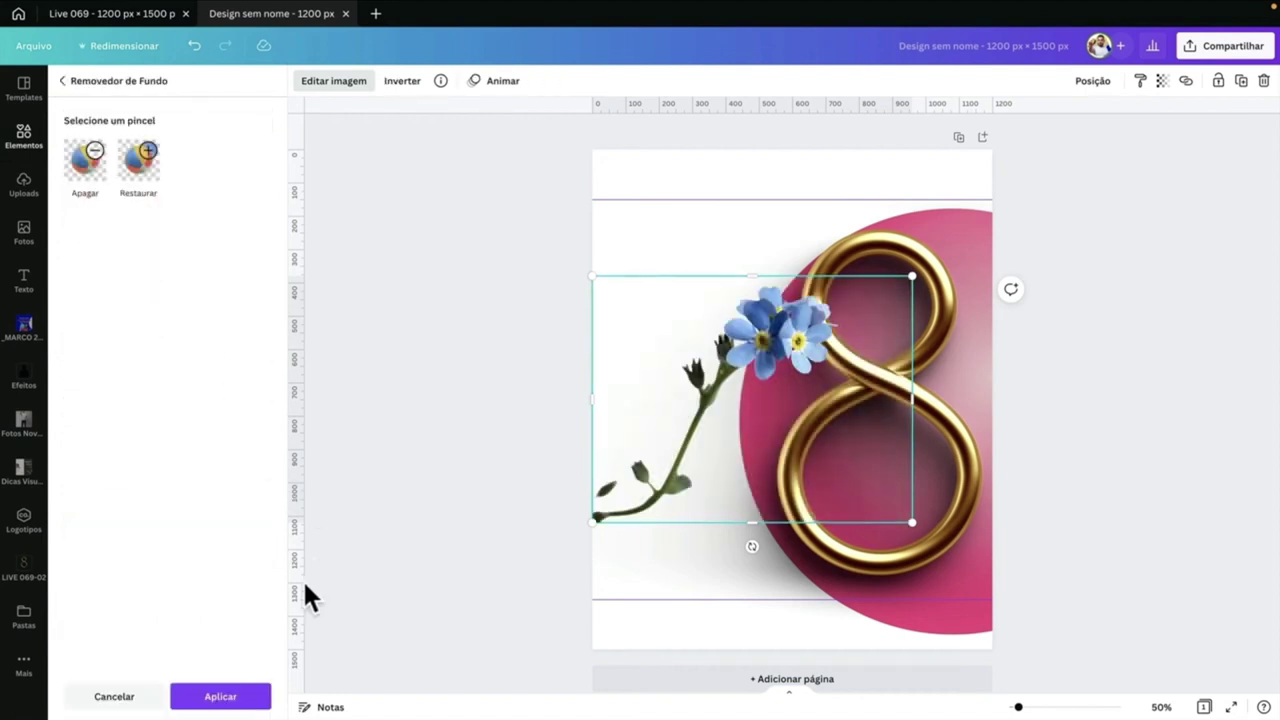
click(252, 697)
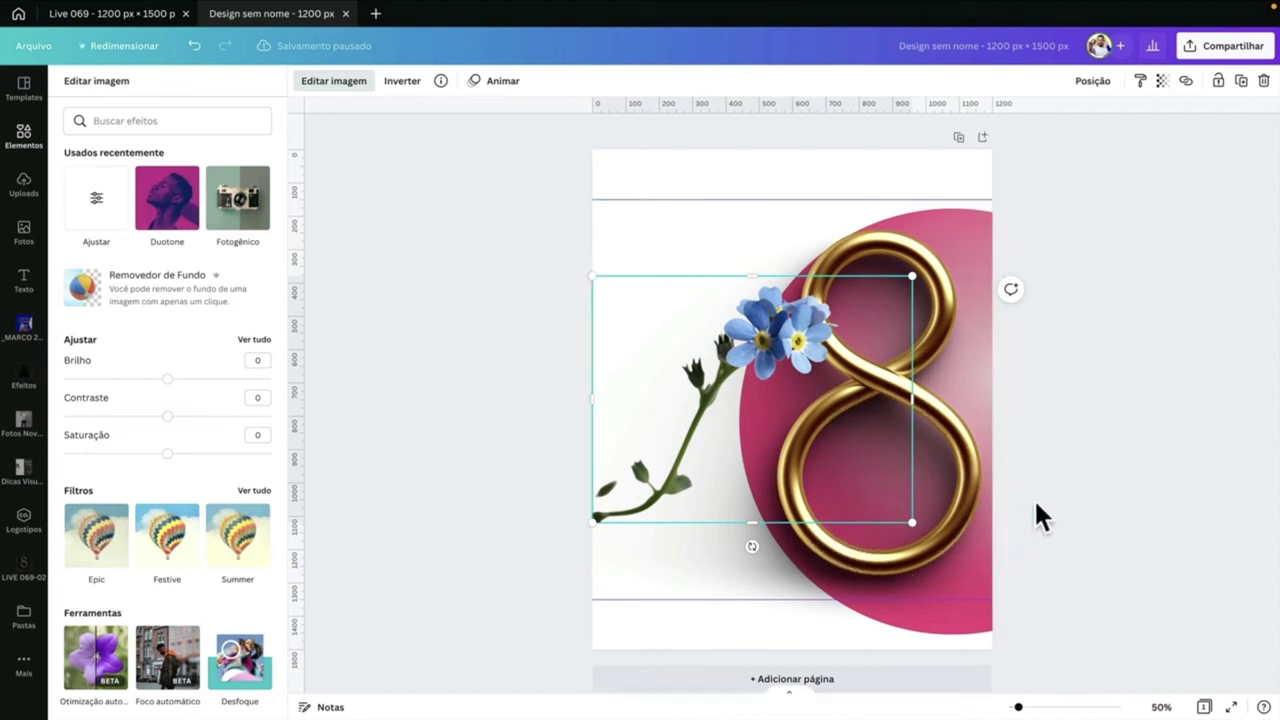
- Flip the flower cutout horizontally, place its blossoms over the golden 8's lower loop with the stem reaching the page corner, and enlarge it slightly
drag(743, 359, 773, 356)
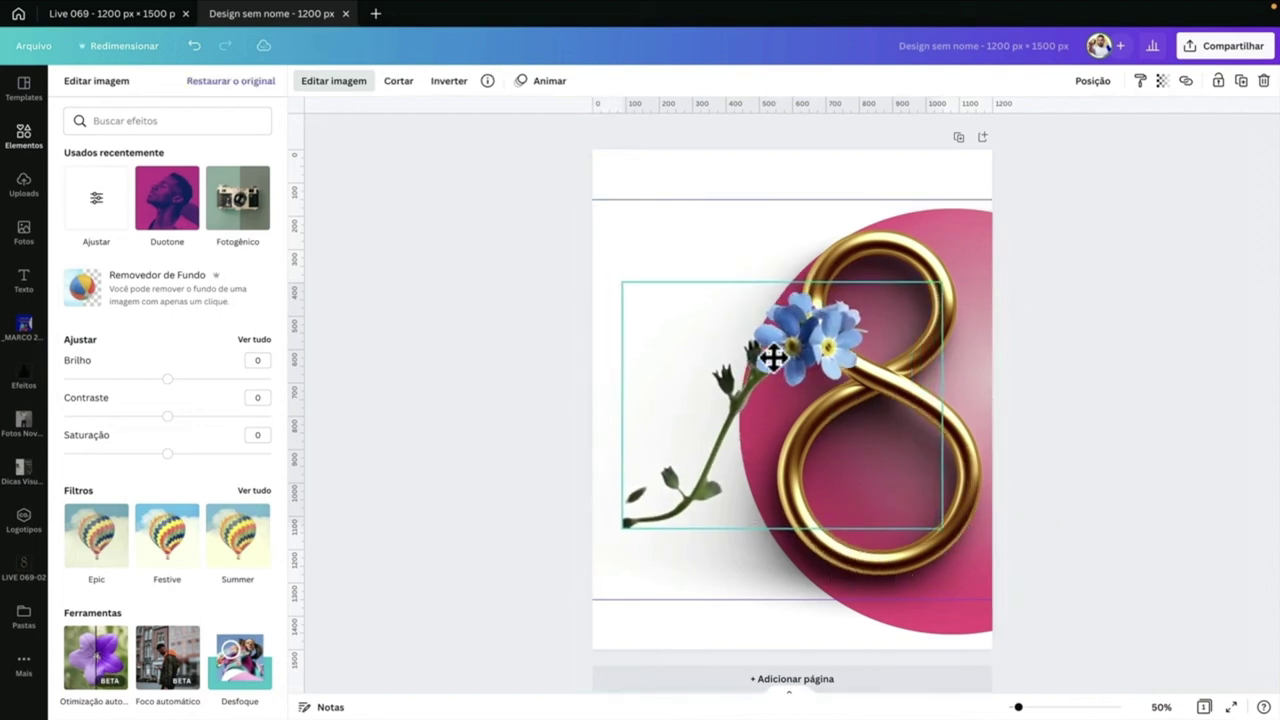
click(449, 81)
click(464, 116)
drag(808, 370, 896, 482)
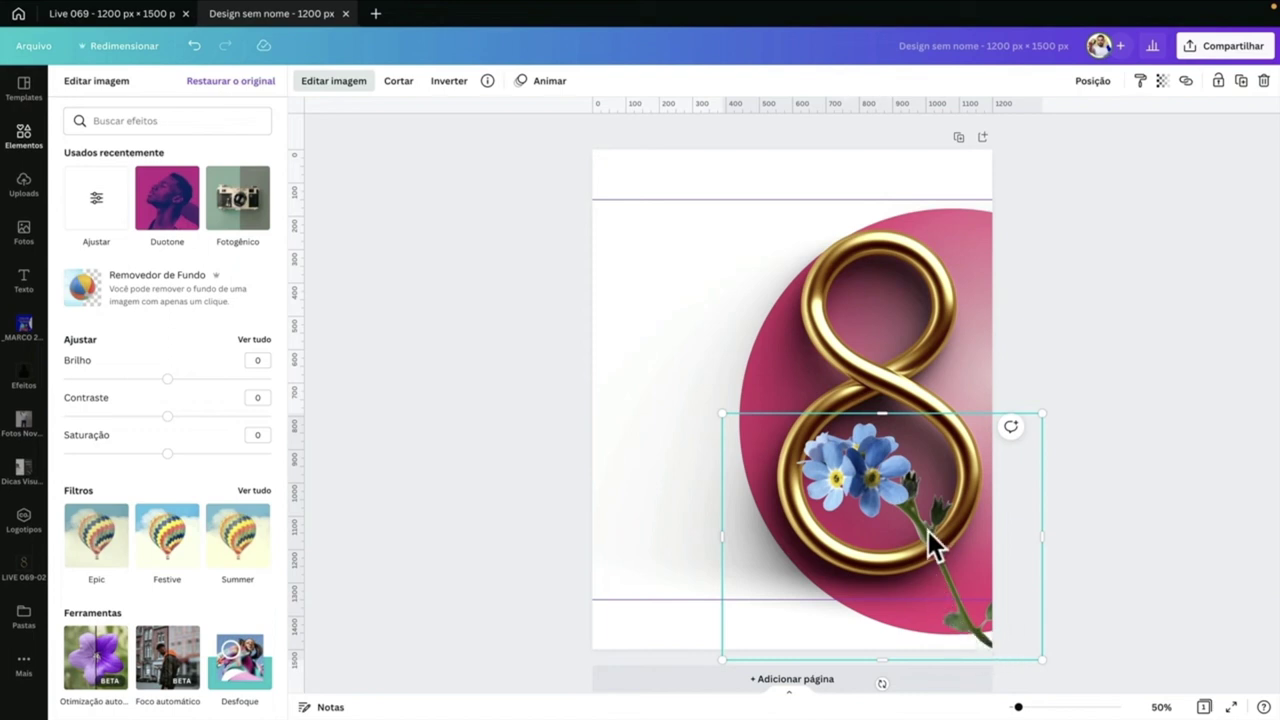
drag(724, 412, 700, 390)
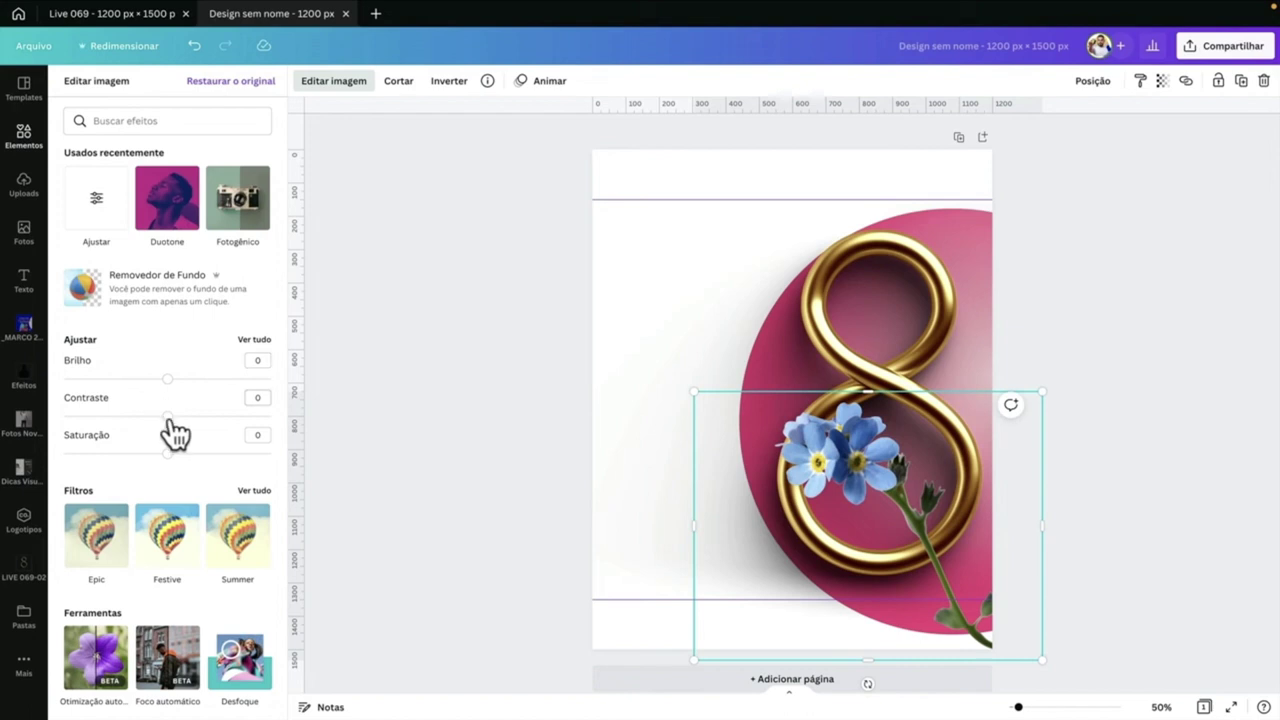
- Set the flower's contrast to 34 and brightness to 9, and raise its saturation slightly
drag(214, 428, 213, 426)
drag(167, 379, 176, 380)
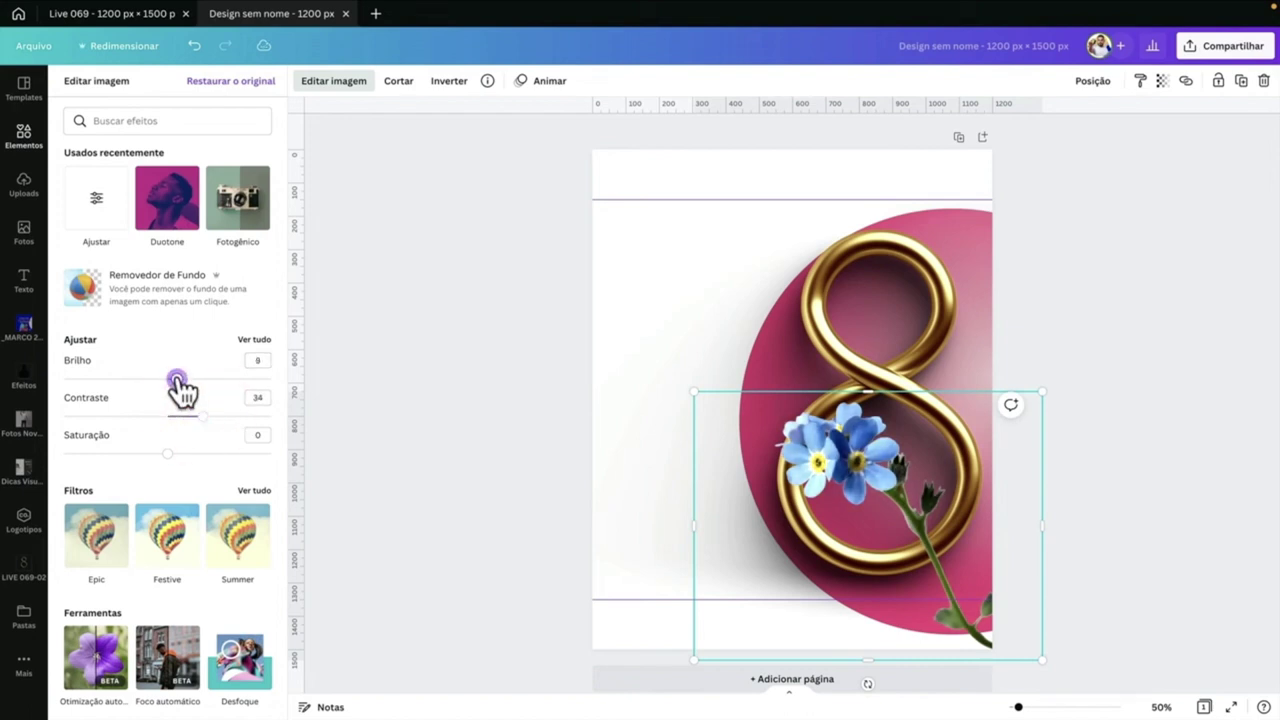
drag(169, 452, 184, 455)
- Crop the empty area beside the blossoms and send the flower behind the golden 8
drag(692, 510, 769, 505)
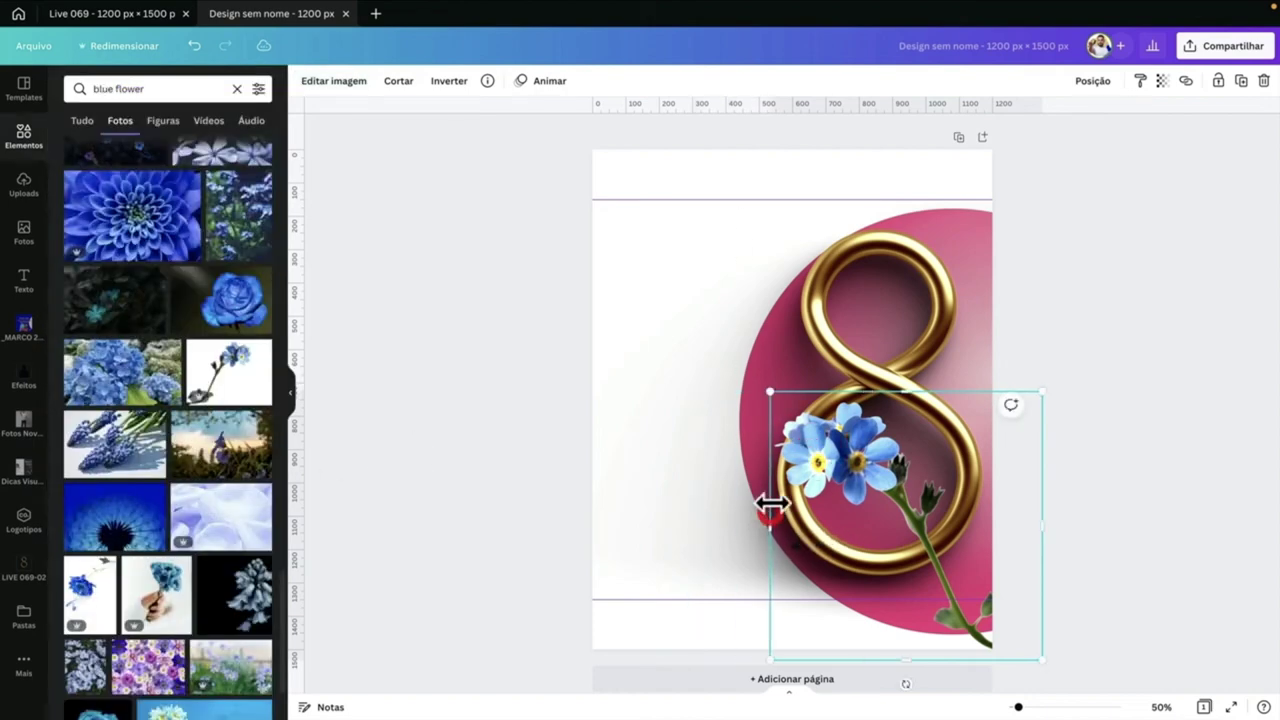
right_click(865, 449)
click(912, 482)
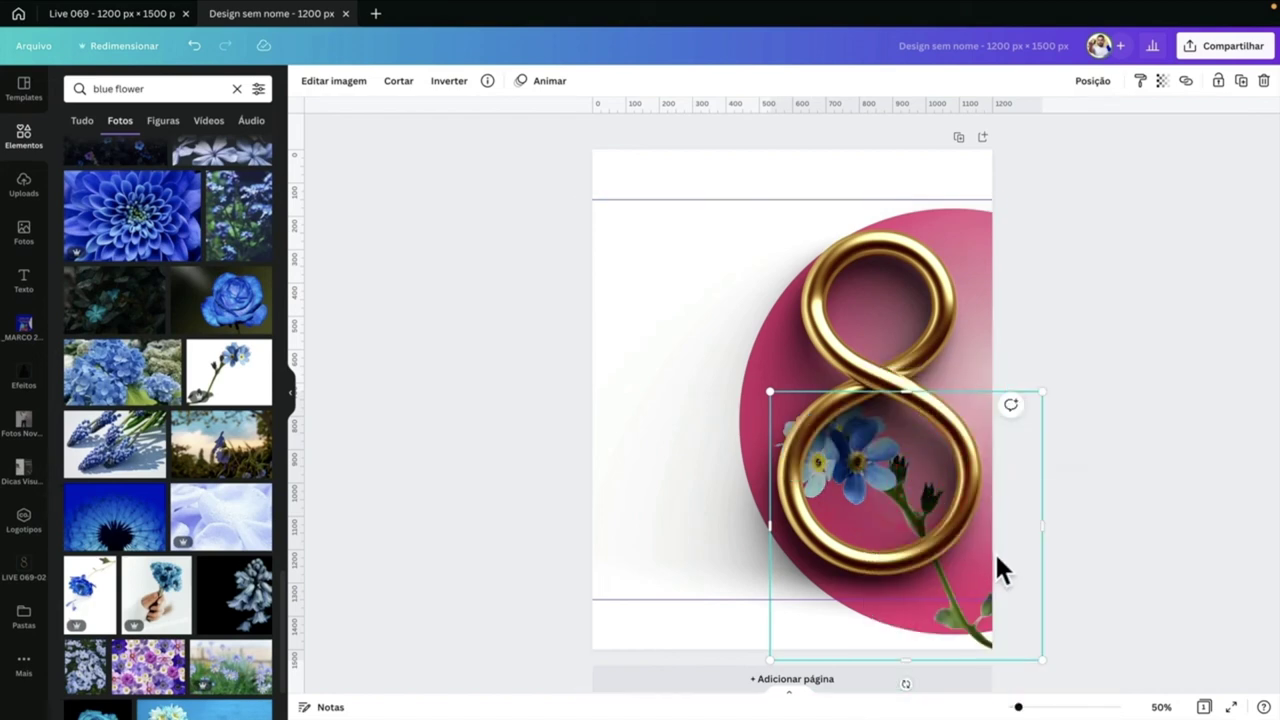
- Duplicate the flower, align the copy over the original in front of the 8, and crop away its lower stem
key(ctrl+d)
mouse_move(926, 540)
mouse_down()
mouse_move(940, 546)
mouse_move(921, 530)
mouse_up()
drag(1042, 529, 923, 523)
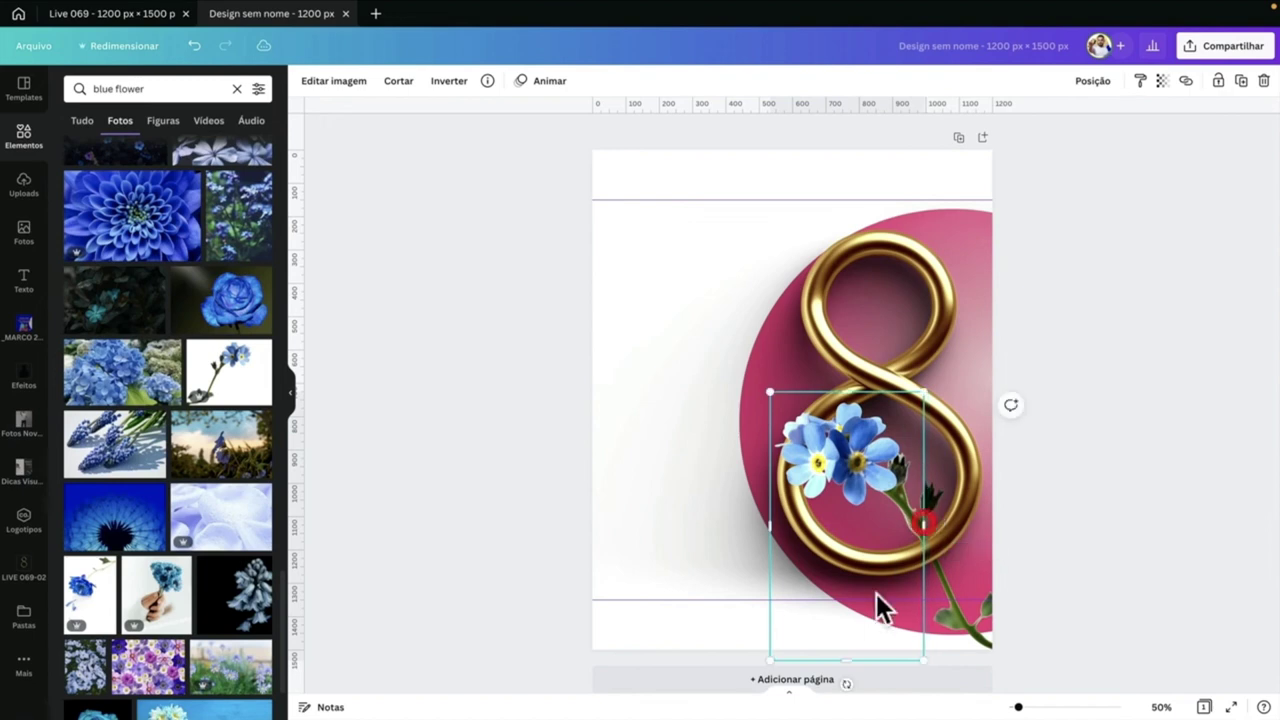
drag(853, 656, 920, 531)
click(1054, 528)
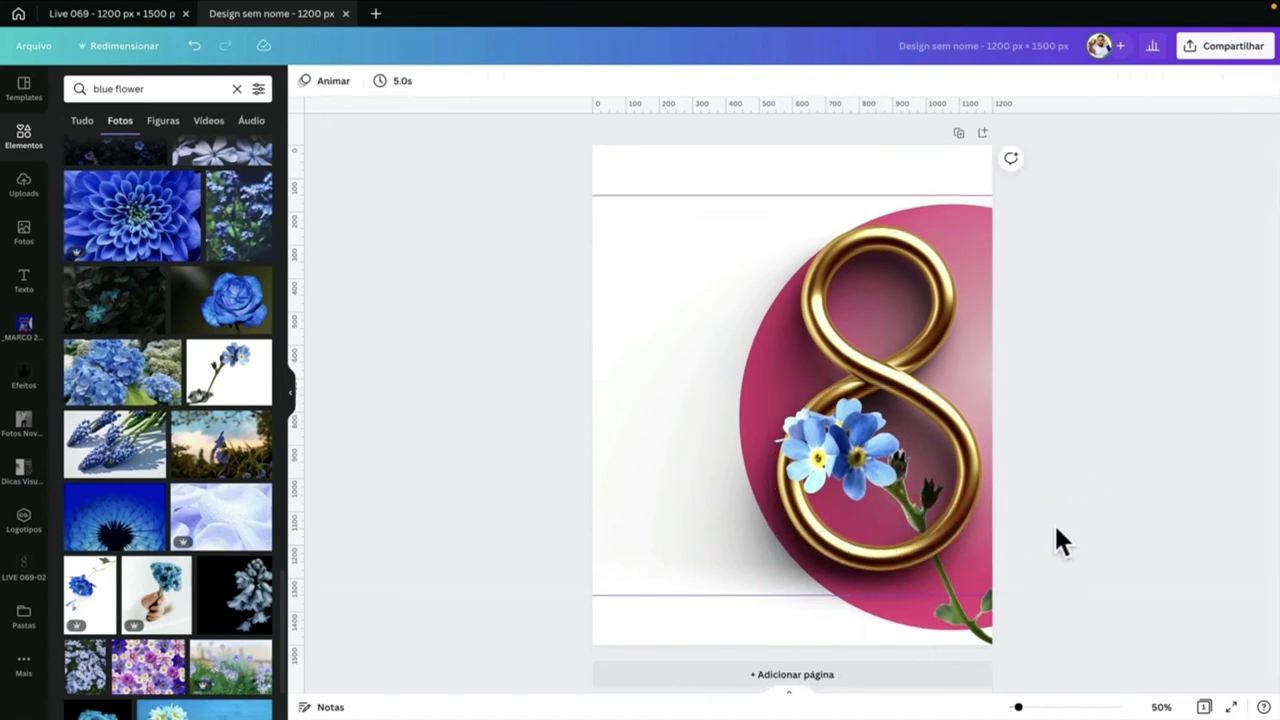
- Crop the front flower copy tightly around the blossoms so it no longer overlaps the stem and buds
ctrl+scroll(937, 526, up, 5)
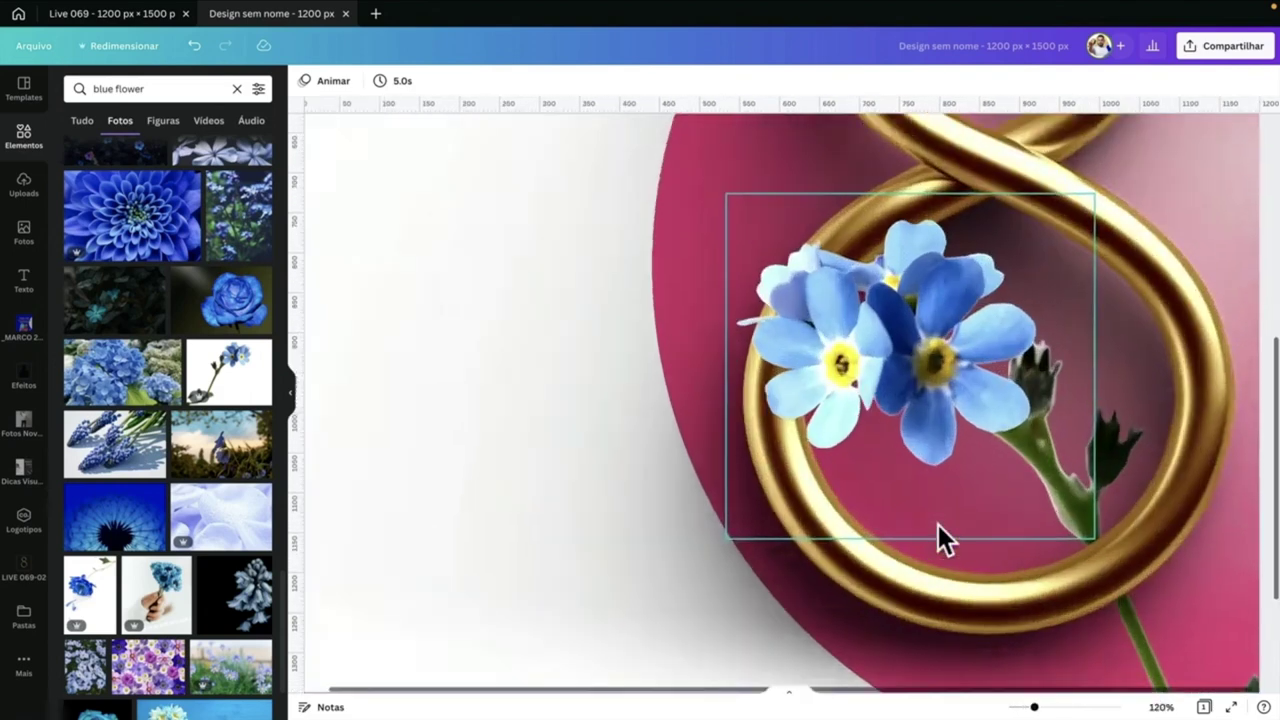
ctrl+scroll(965, 530, up, 6)
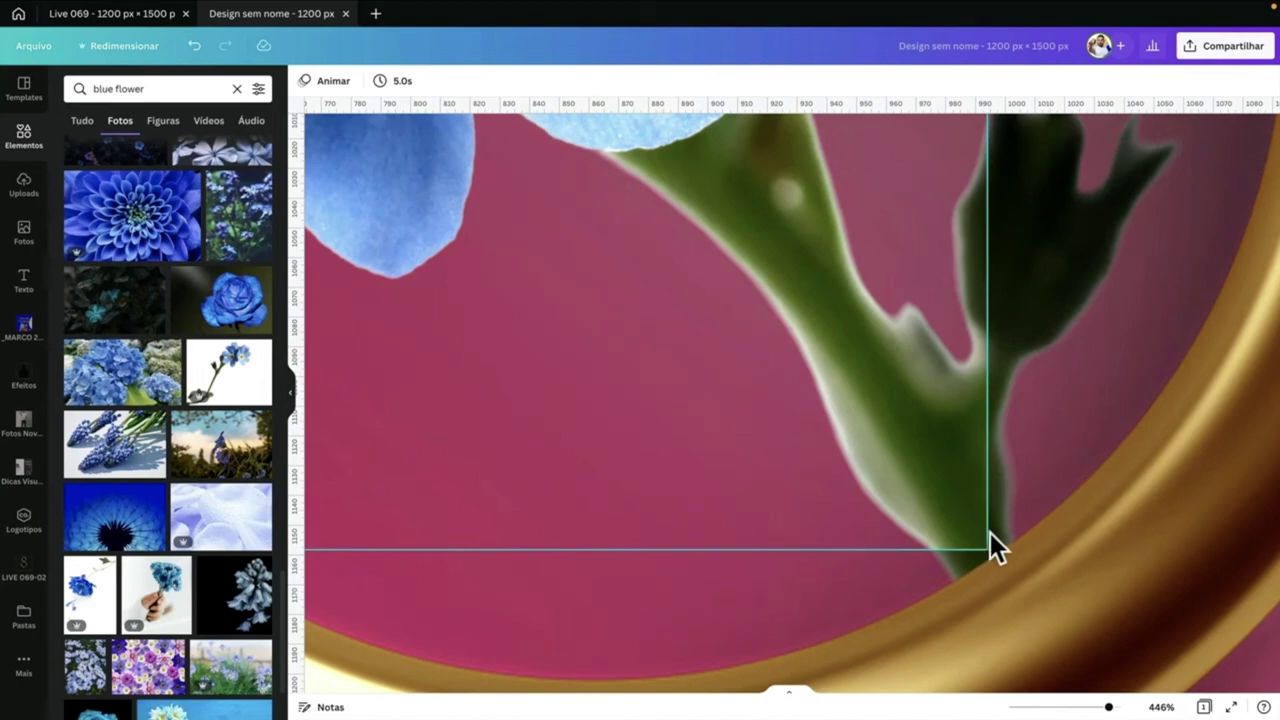
ctrl+scroll(1002, 537, down, 6)
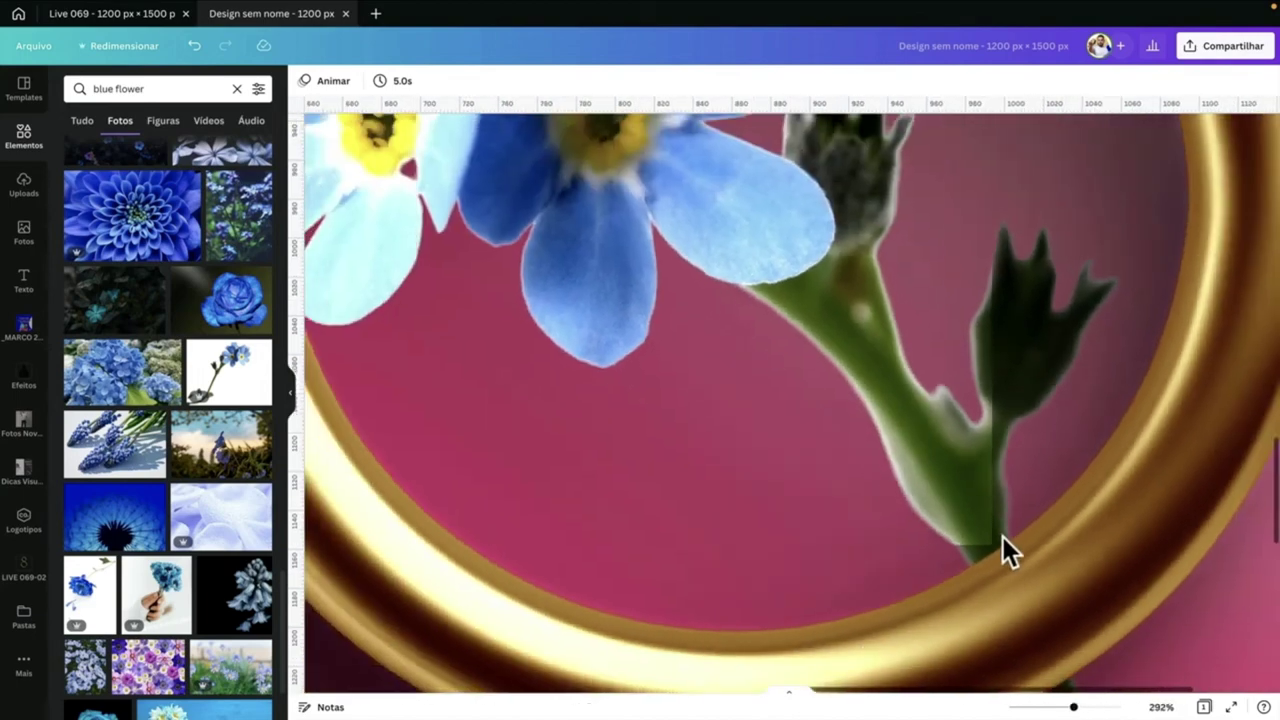
ctrl+scroll(1002, 536, down, 3)
ctrl+scroll(1002, 536, down, 3)
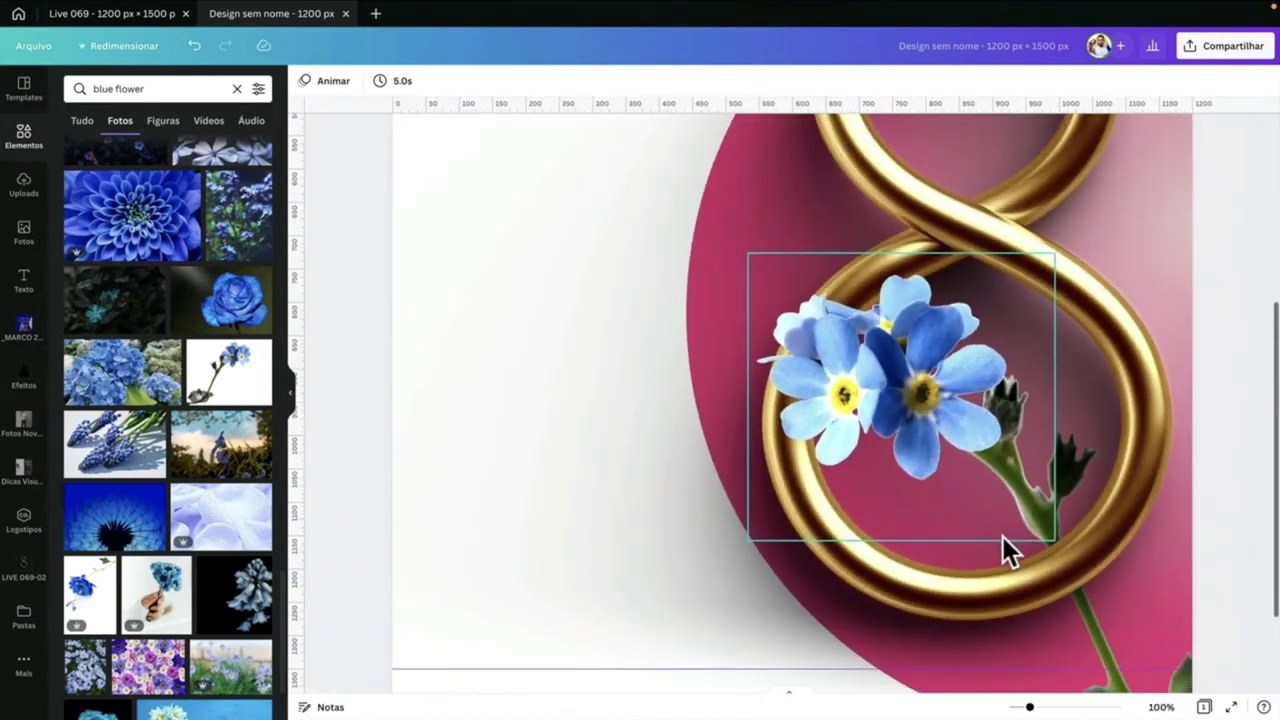
ctrl+scroll(1002, 536, up, 1)
click(987, 514)
drag(1023, 417, 985, 418)
drag(880, 529, 891, 500)
drag(857, 420, 857, 406)
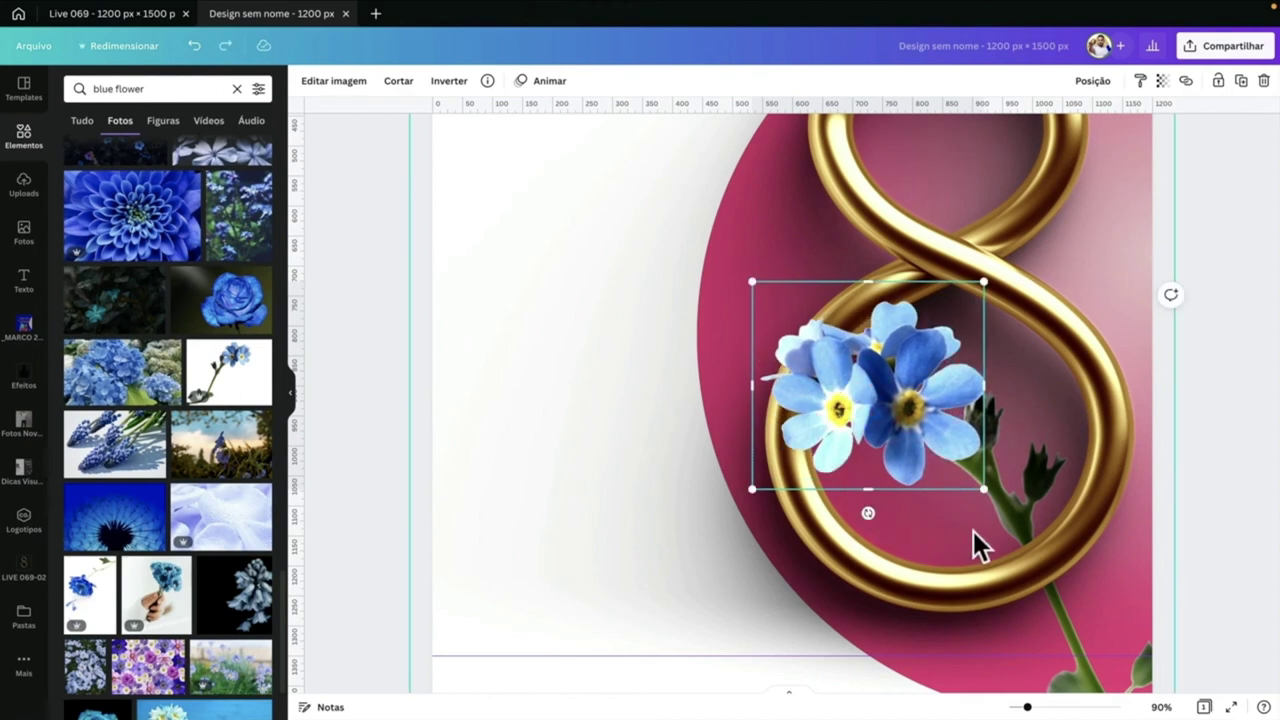
ctrl+scroll(975, 529, down, 3)
click(1086, 513)
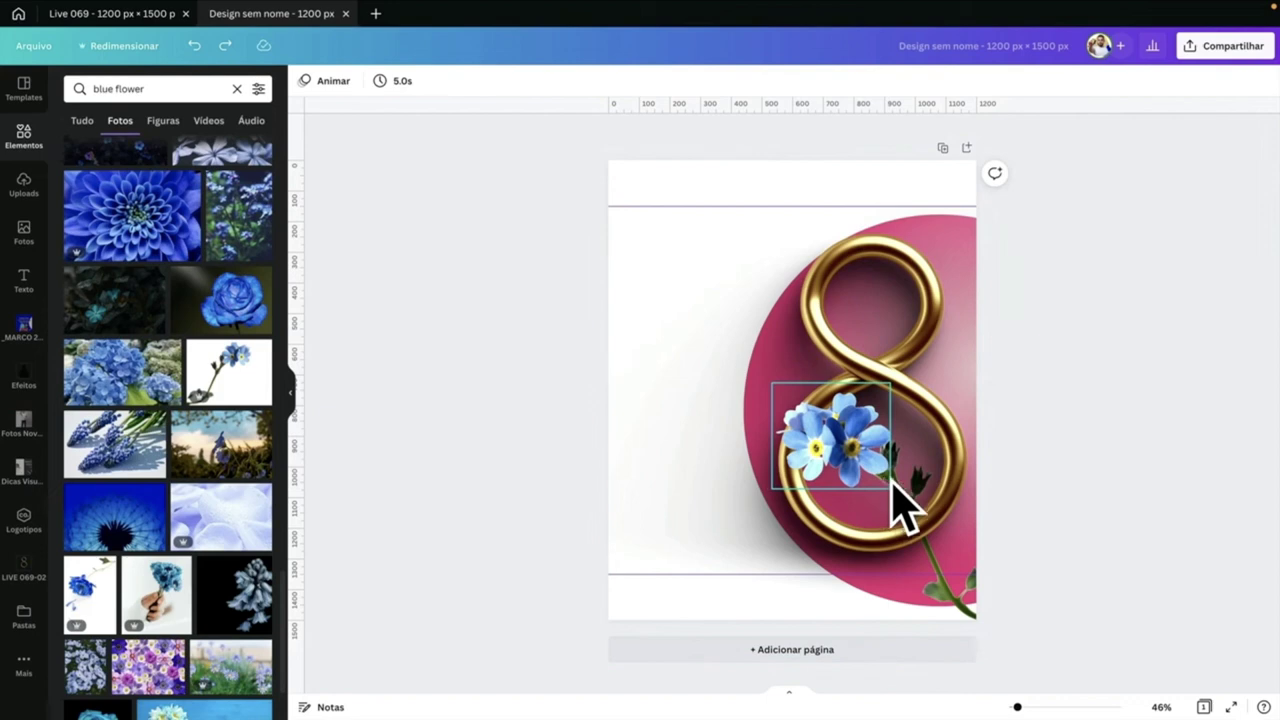
click(1040, 516)
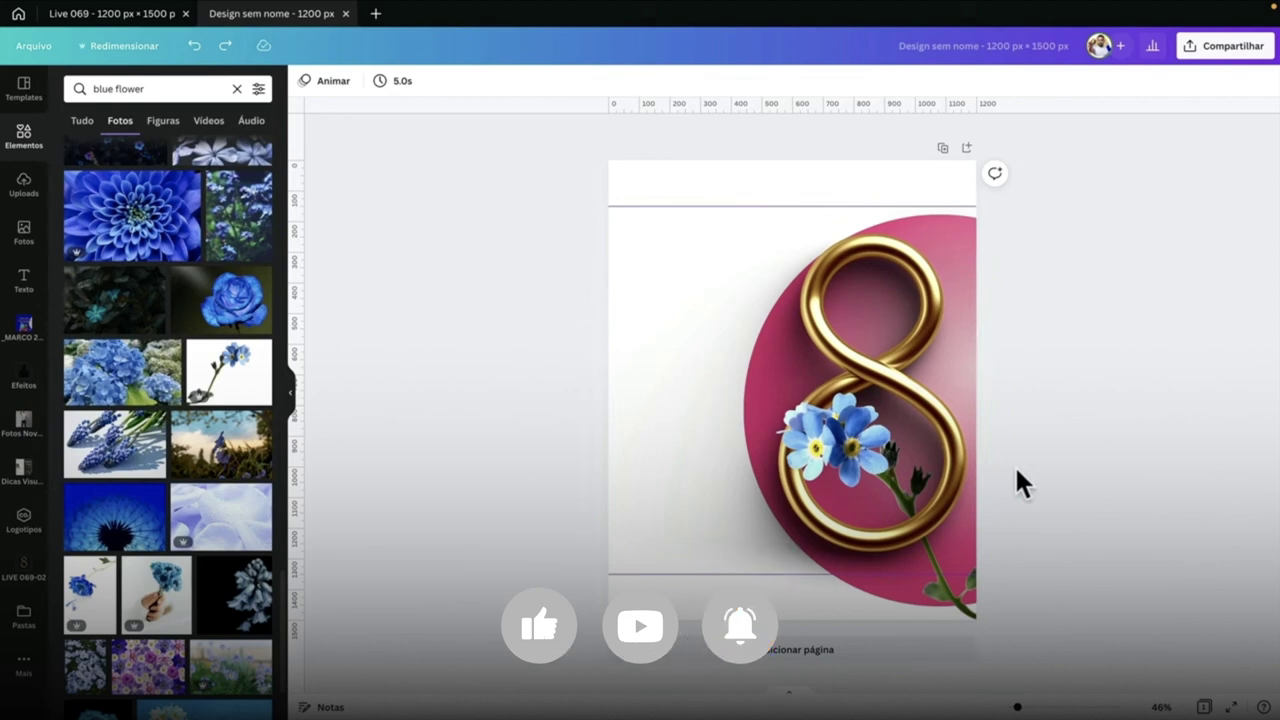
click(1097, 406)
click(928, 394)
click(1084, 333)
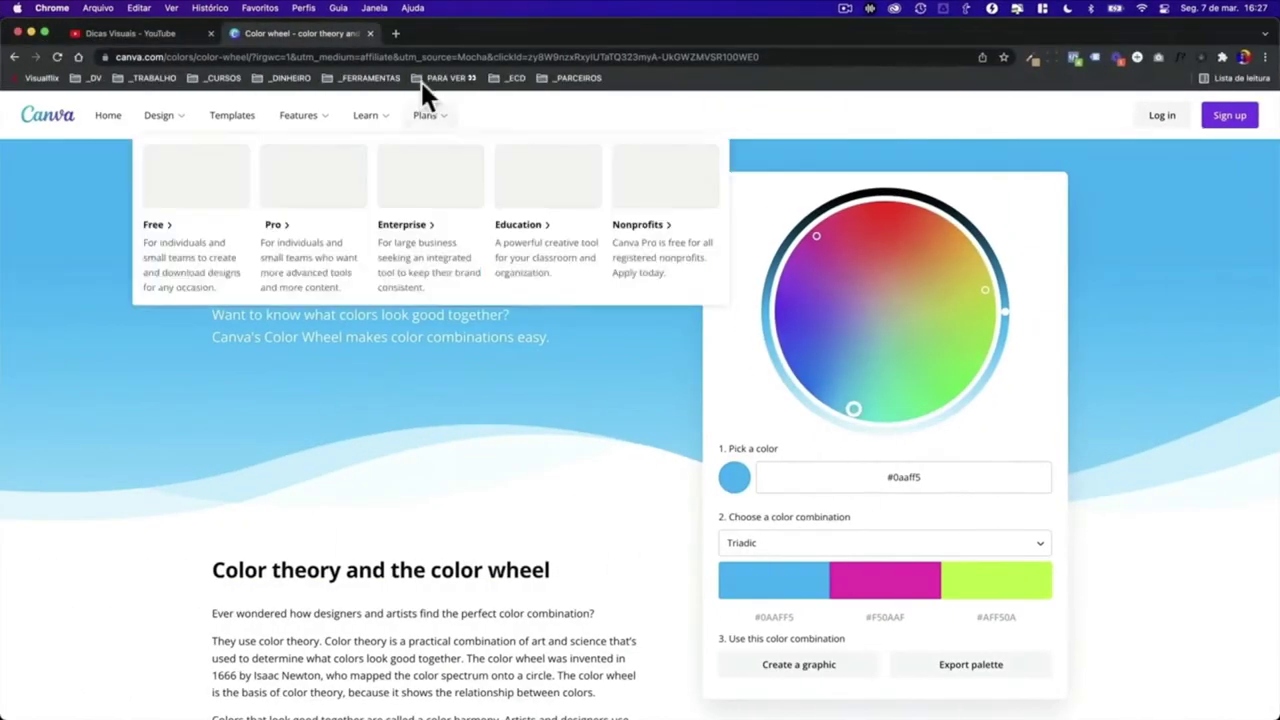
- Open the instagram.com/dicasvisuais/ profile in a new Chrome tab and view its posts
click(397, 36)
text(instagram.com/dicasvisuais/)
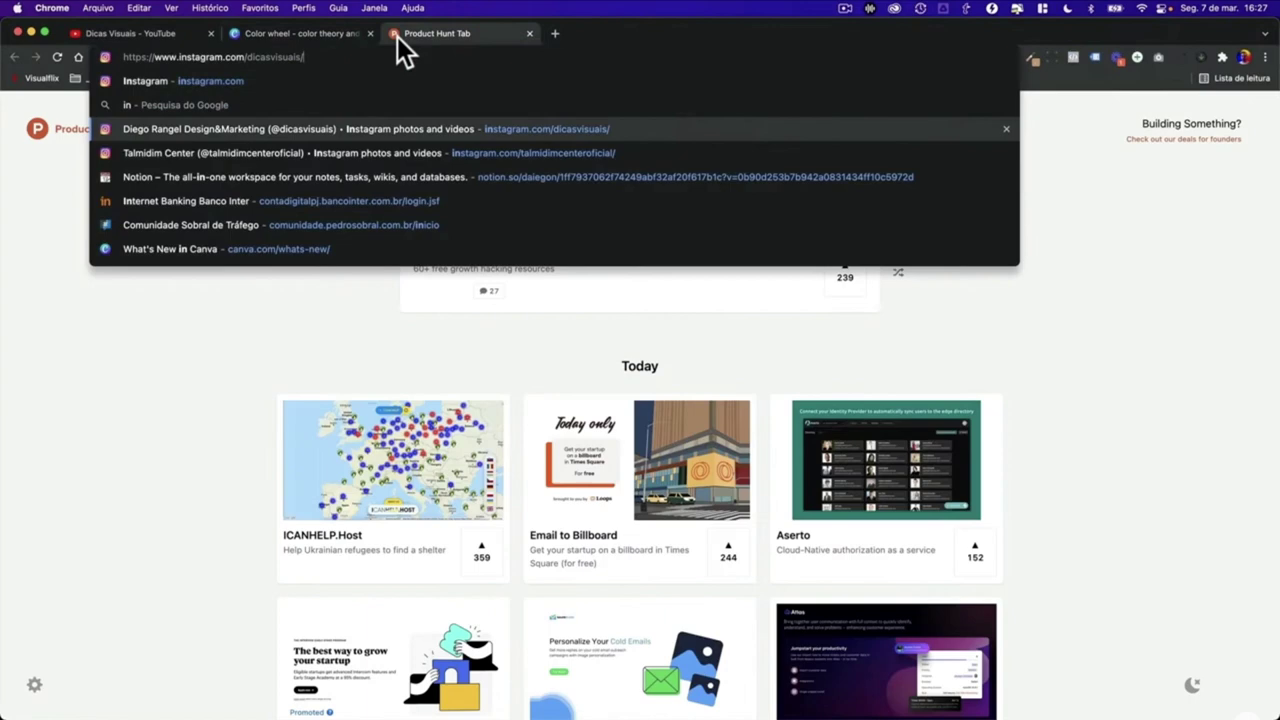
key(Return)
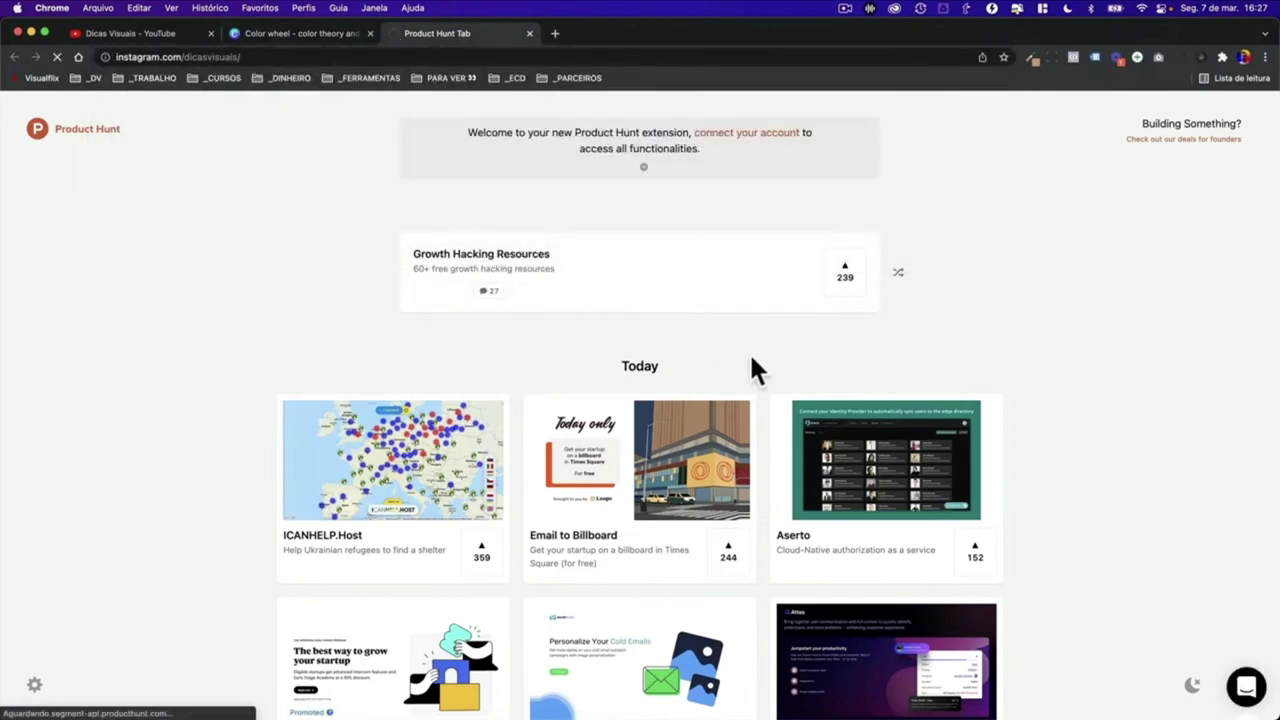
scroll(452, 522, down, 2)
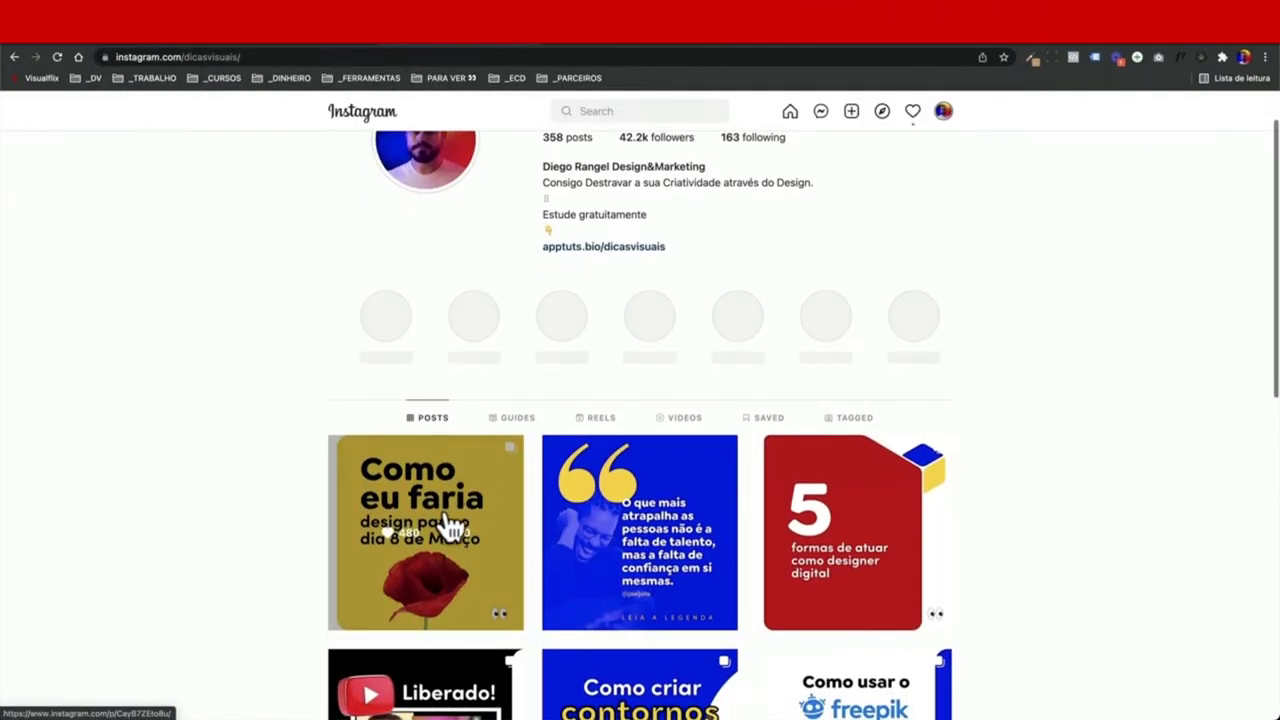
- Examine the 8 March design post's "Conjunto 1" and "Feito no Canva" slides and its comments, and return to the Canva design
click(452, 522)
click(698, 412)
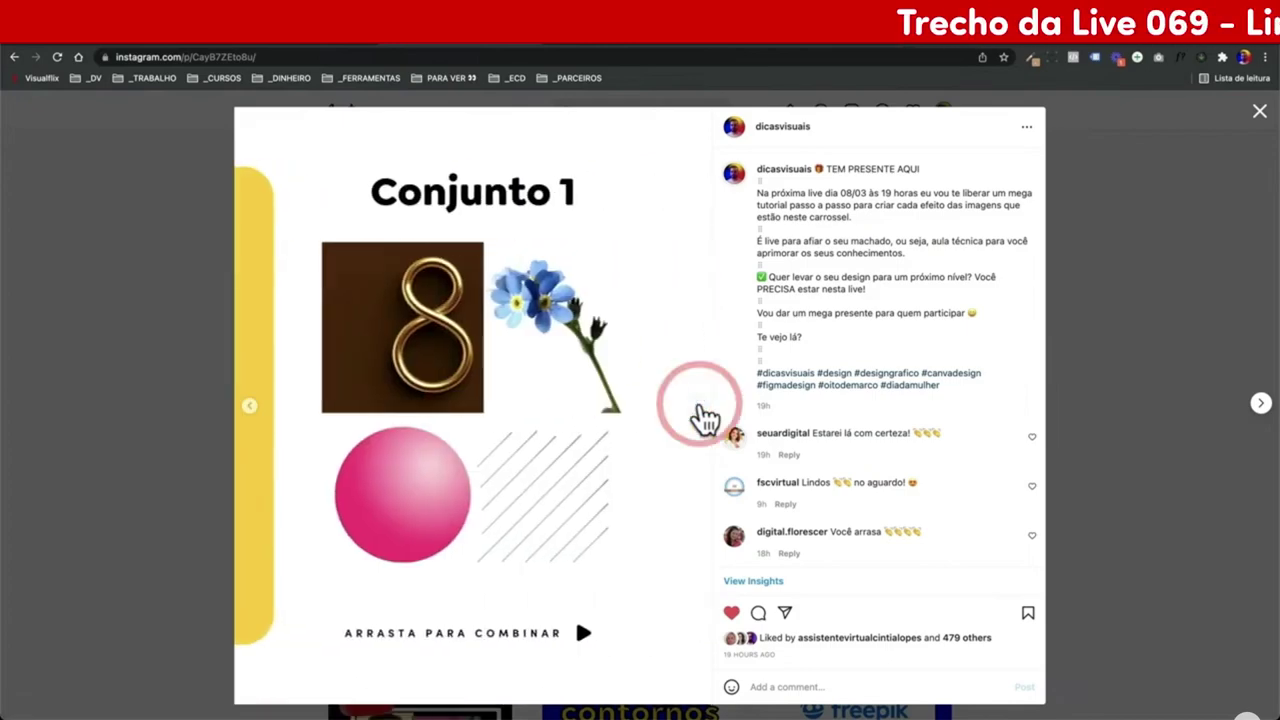
click(705, 418)
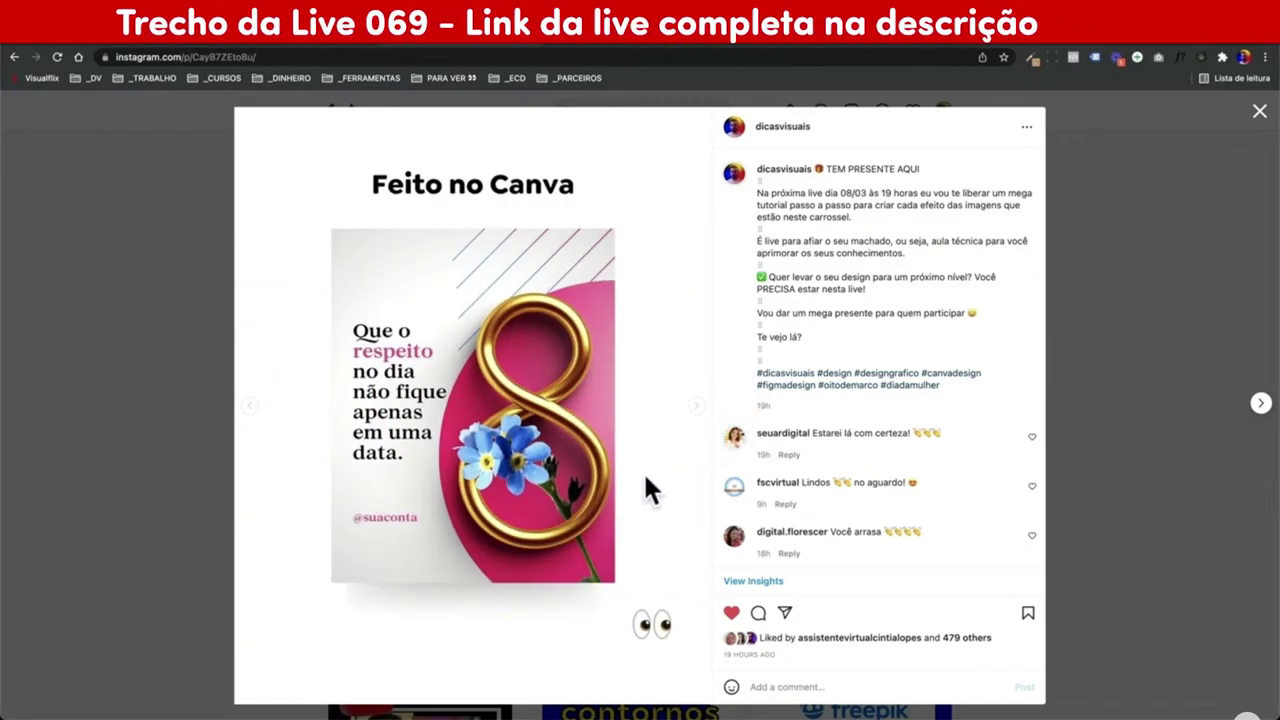
scroll(811, 471, down, 10)
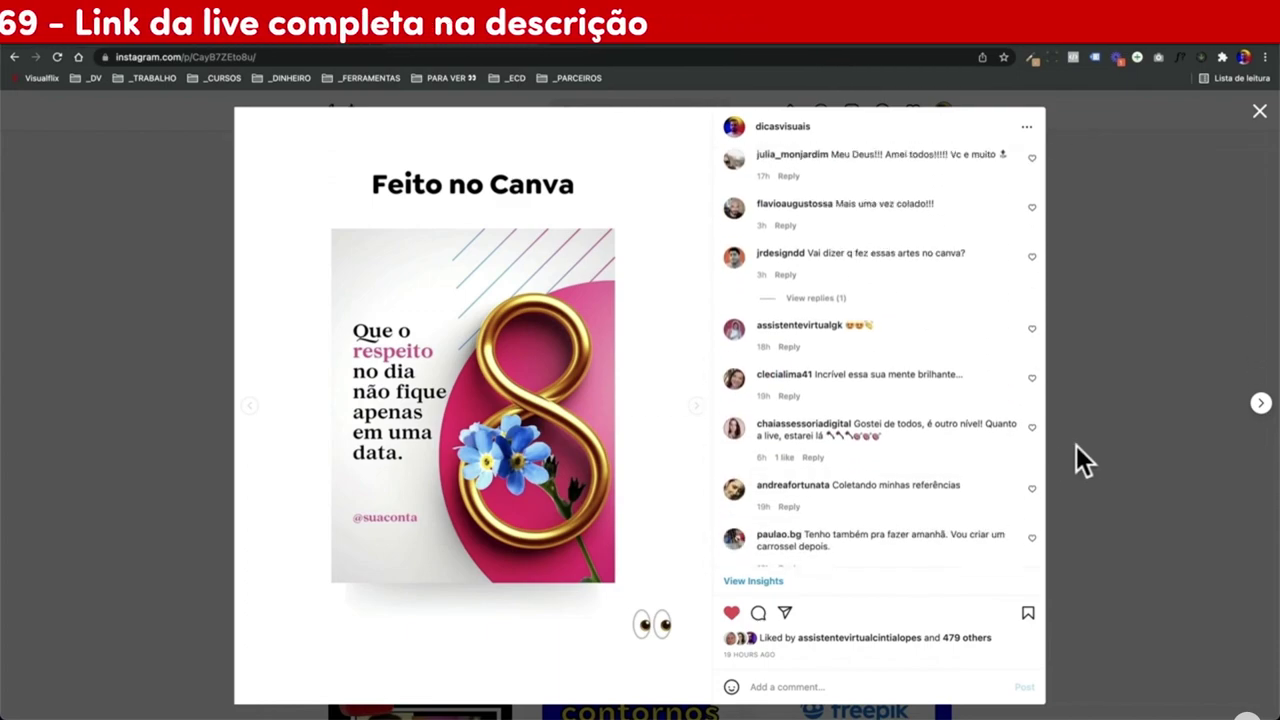
click(1120, 450)
key(ctrl+Right)
key(ctrl+Left)
key(ctrl+Right)
key(ctrl+Right)
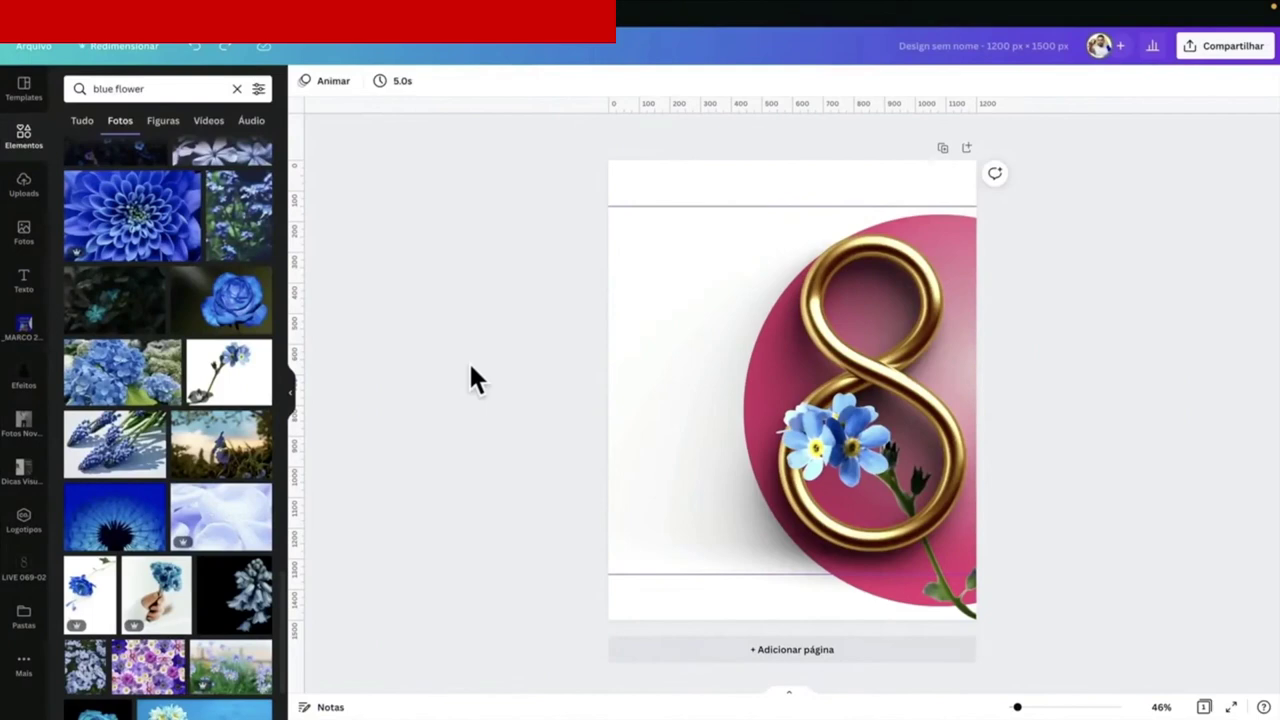
click(471, 364)
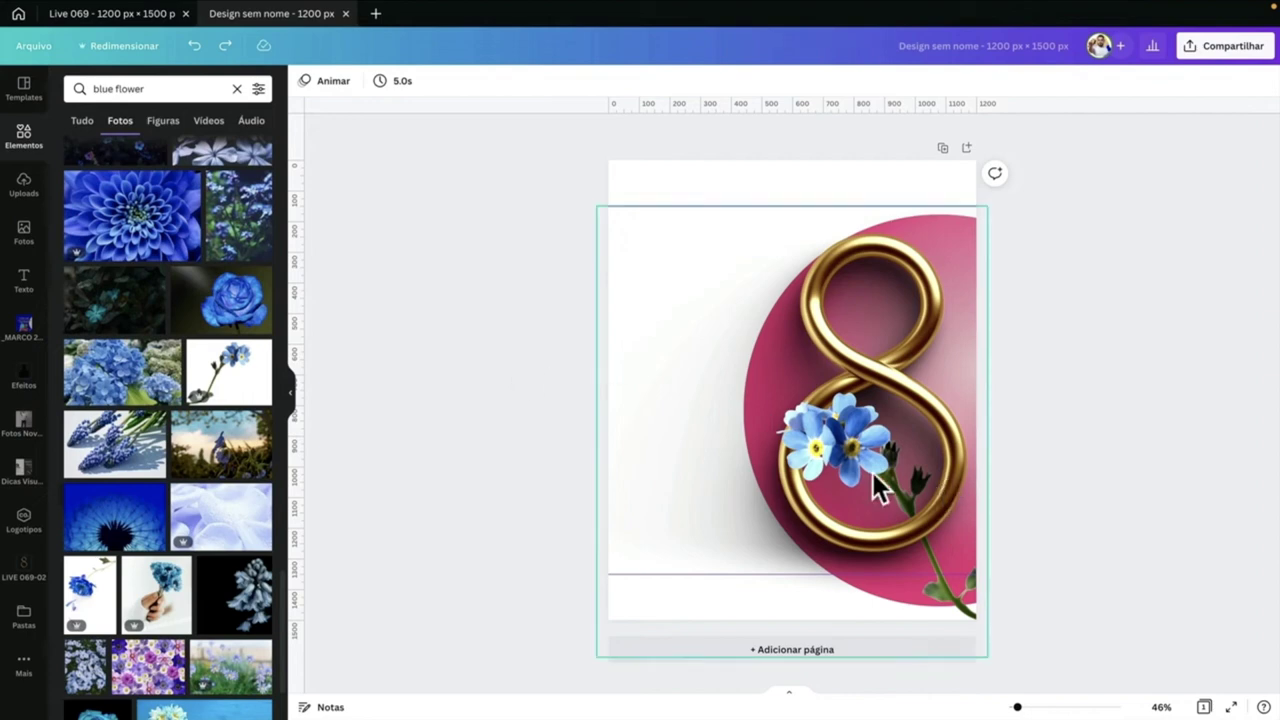
click(1120, 491)
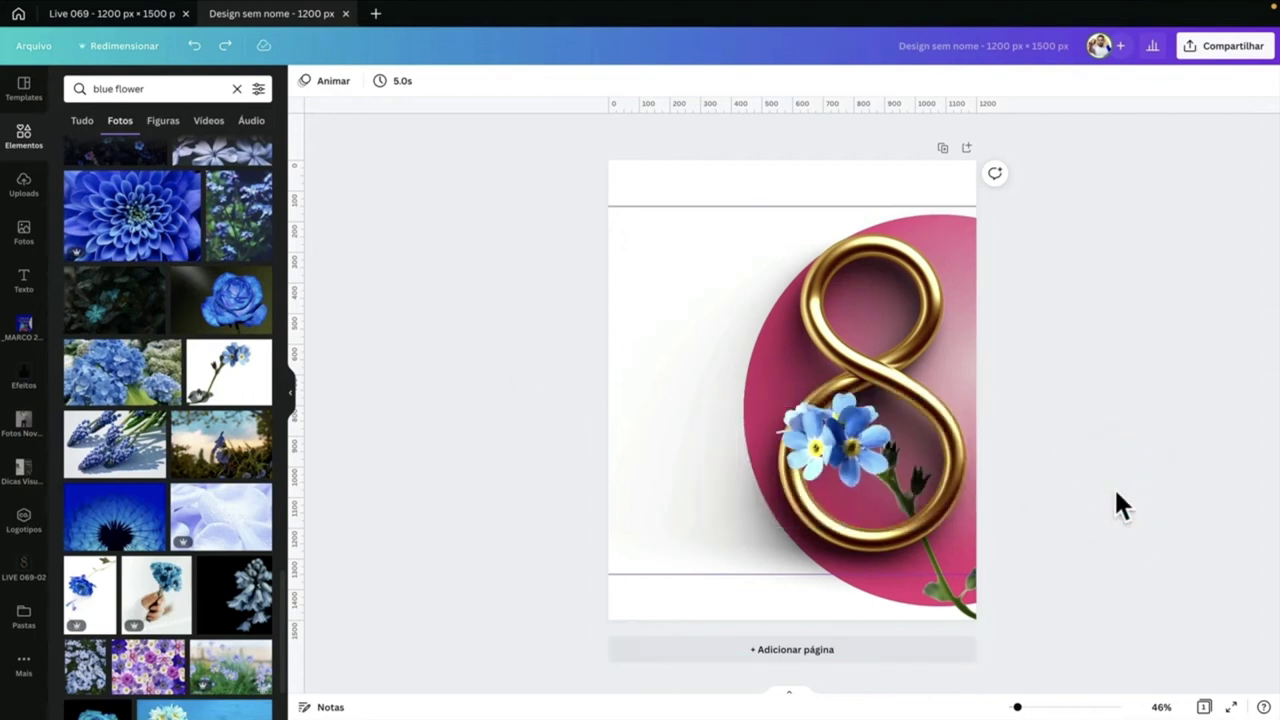
click(1116, 492)
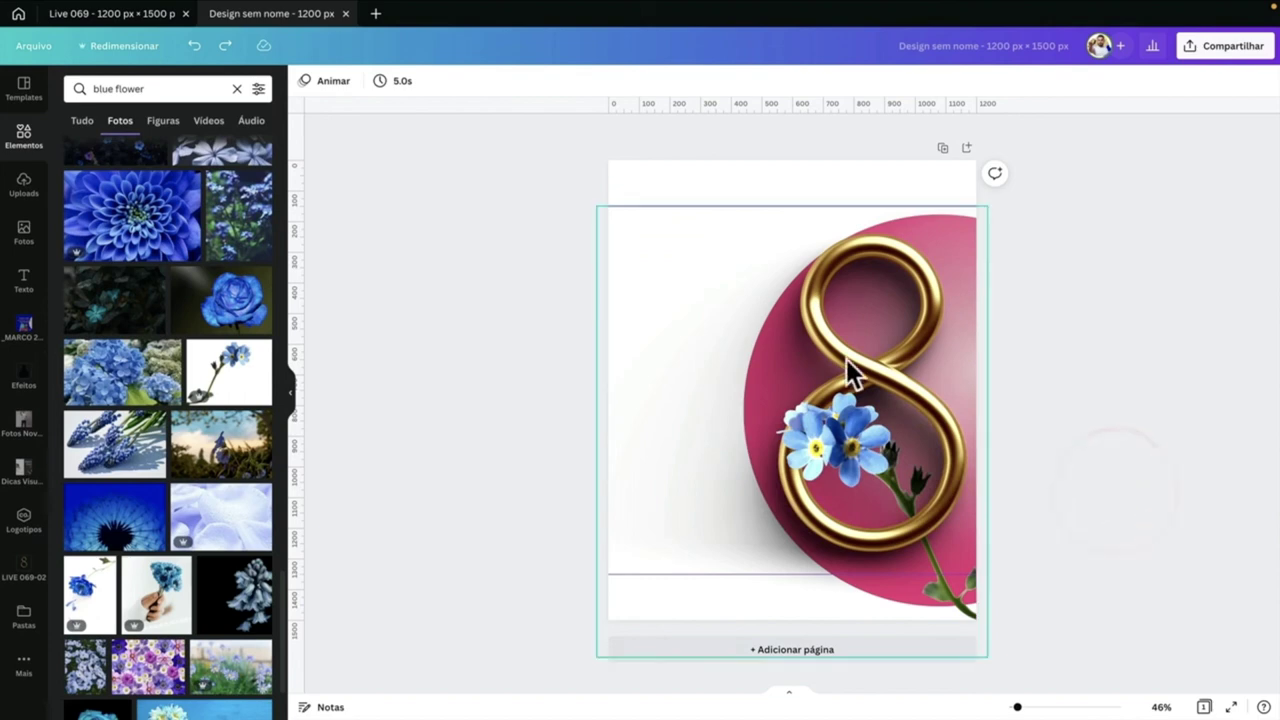
click(1040, 282)
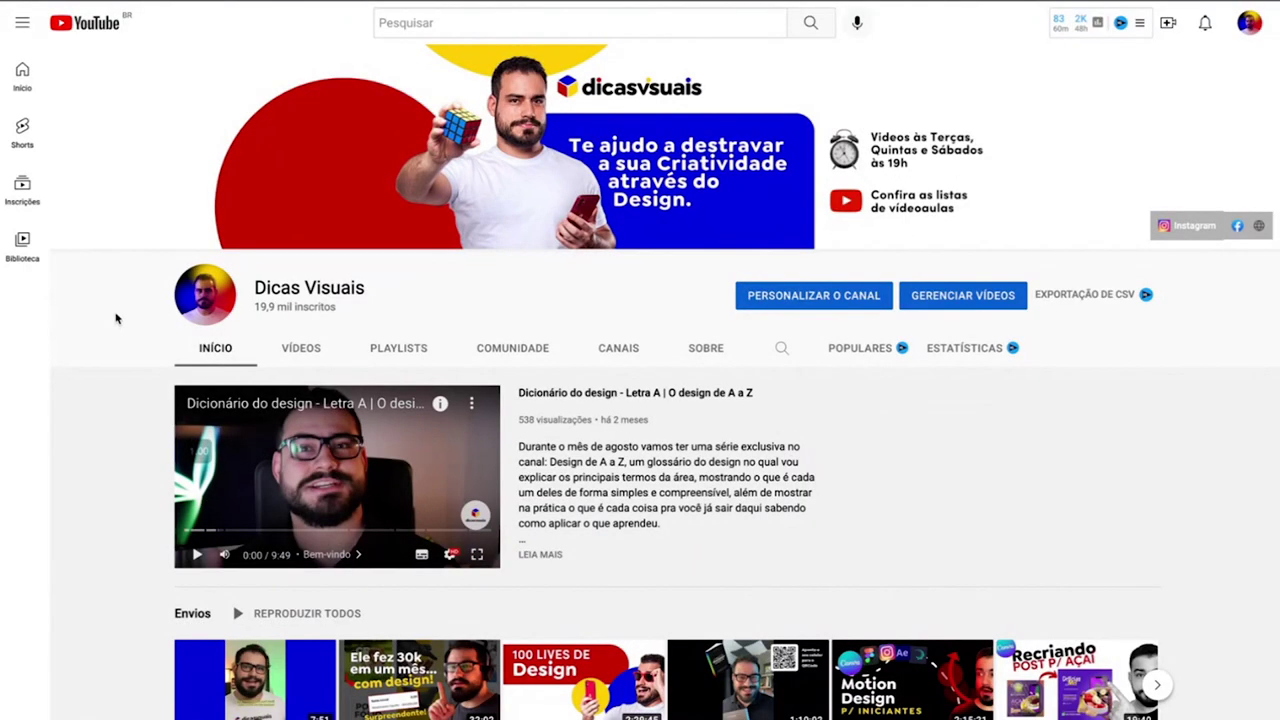
- Browse the Dicas Visuais YouTube channel's home page and its list of uploaded videos
scroll(455, 304, down, 4)
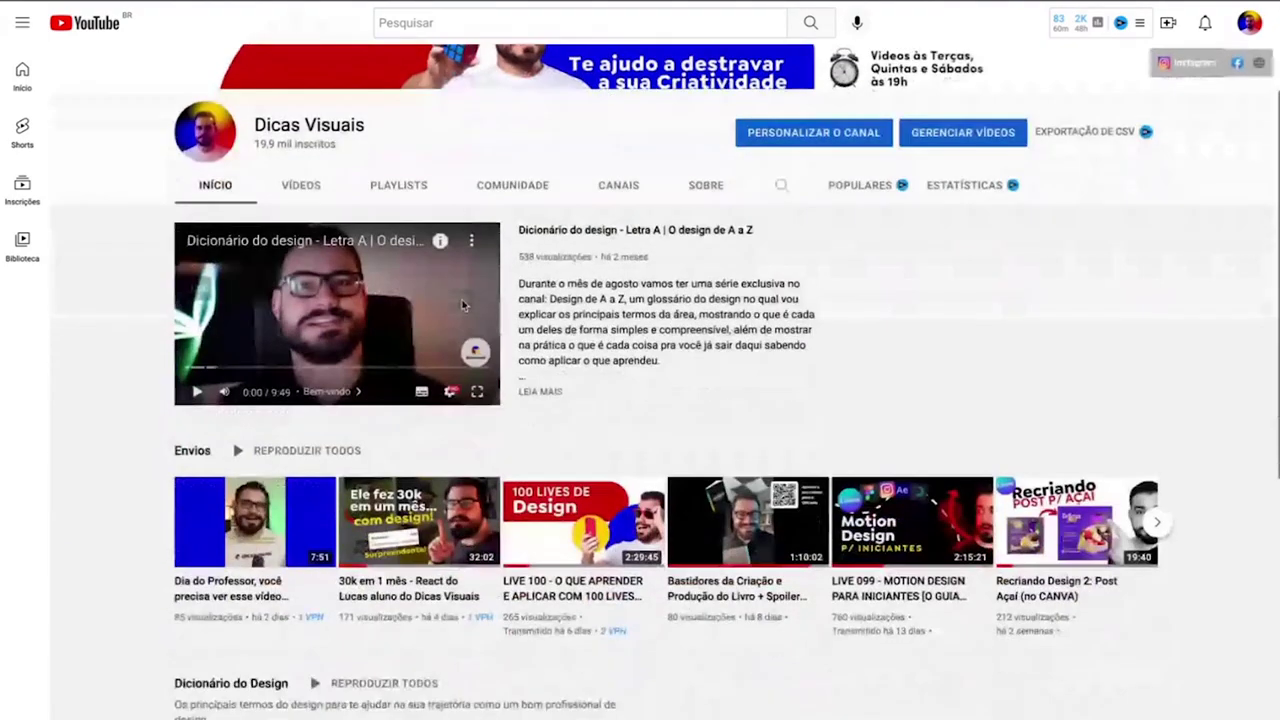
scroll(463, 303, down, 2)
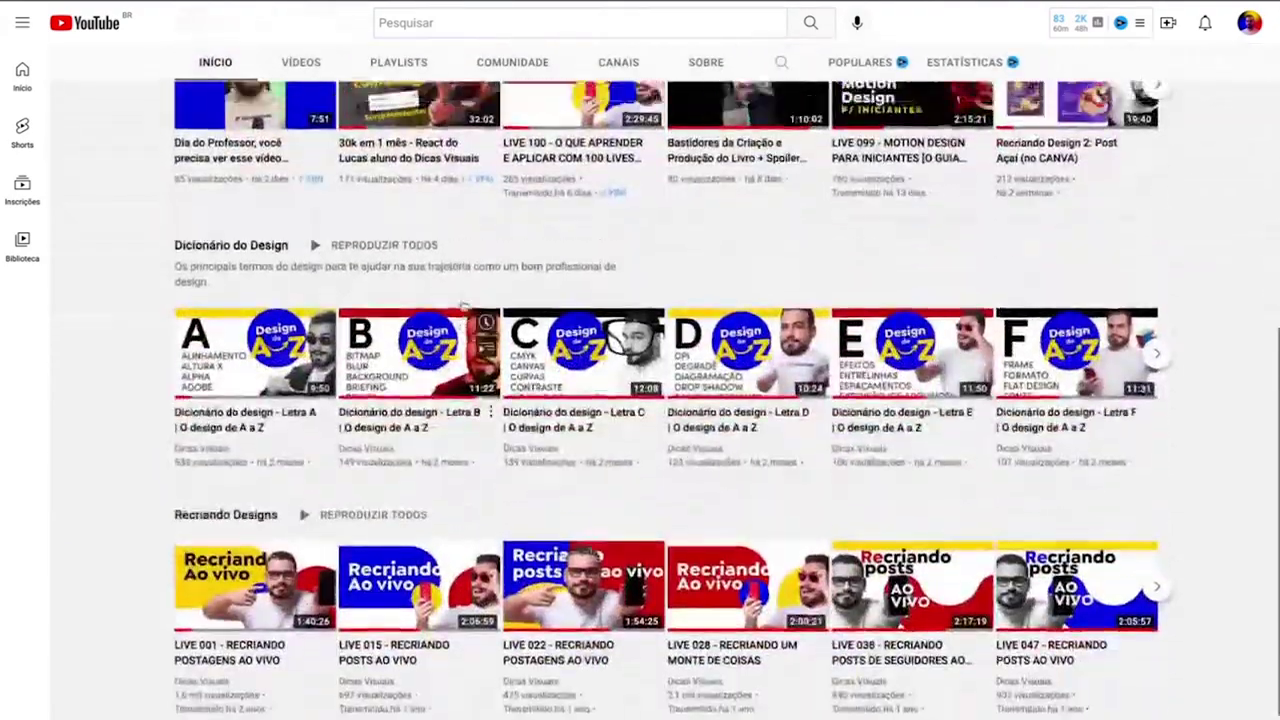
scroll(313, 330, up, 10)
click(313, 330)
scroll(353, 340, down, 5)
scroll(353, 340, down, 10)
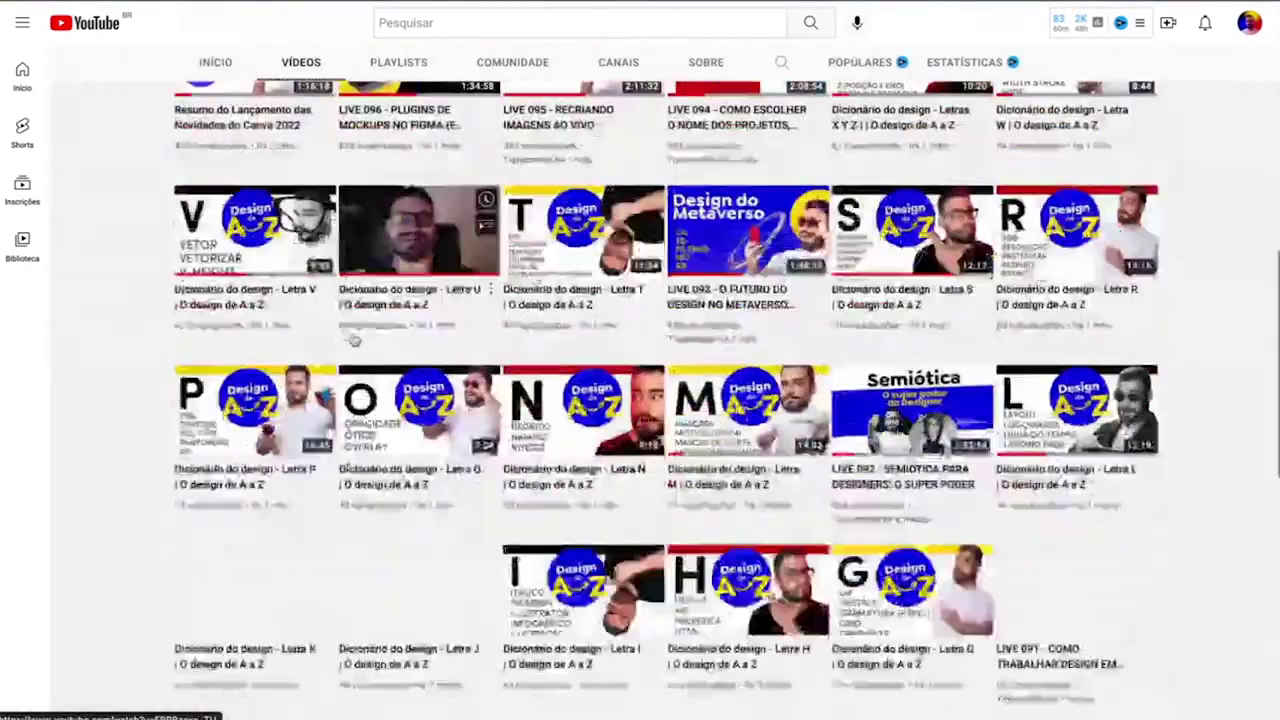
scroll(355, 340, down, 9)
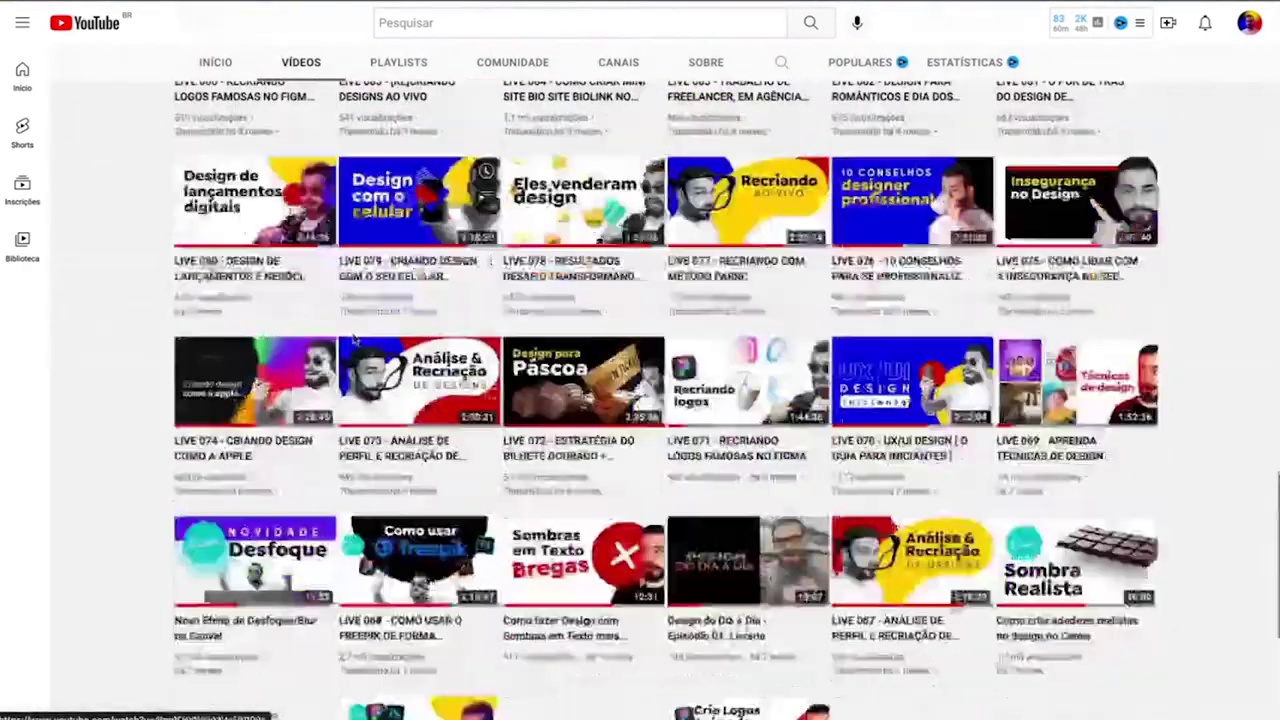
scroll(353, 340, up, 20)
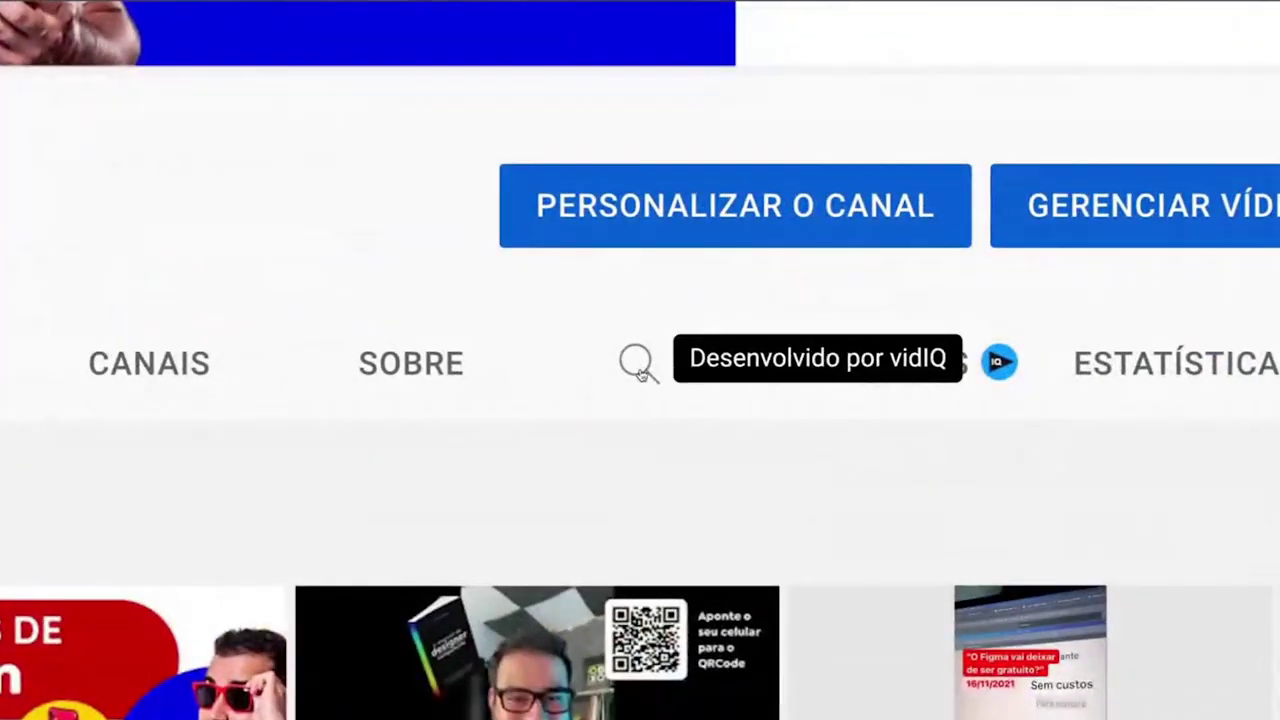
- Search within the Dicas Visuais channel for "cor" and look through the listed videos
click(782, 350)
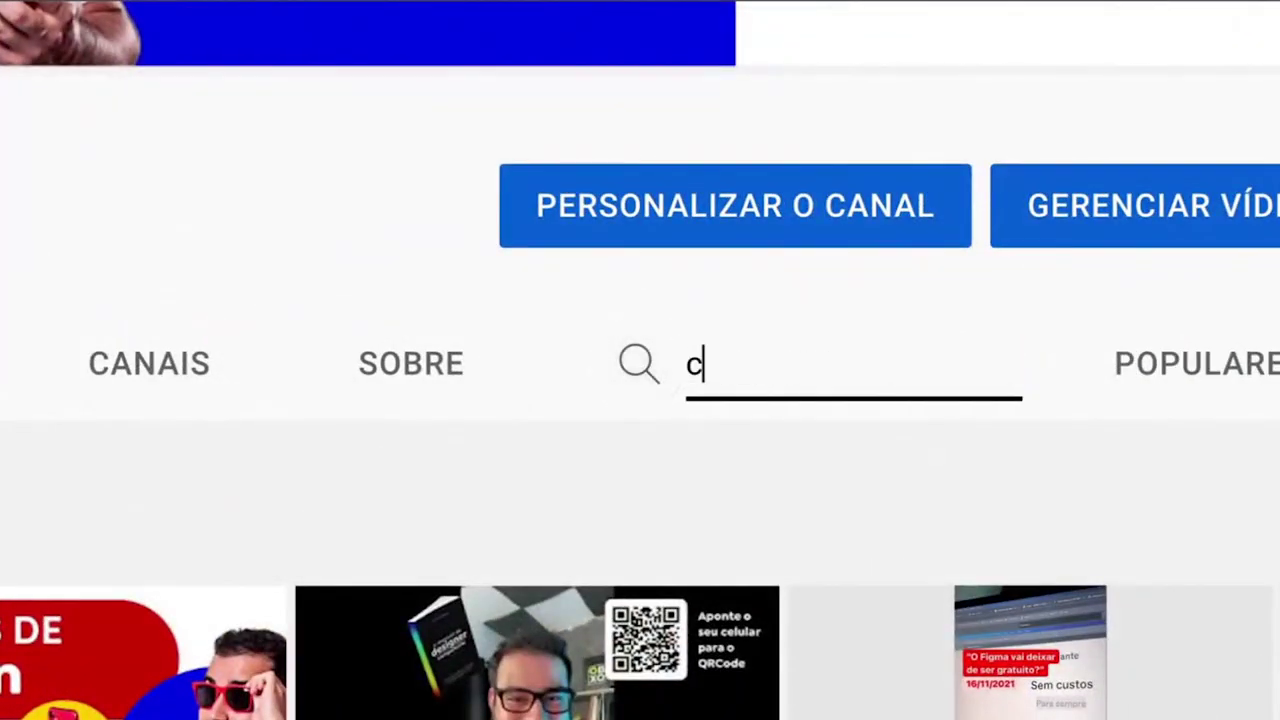
key(Return)
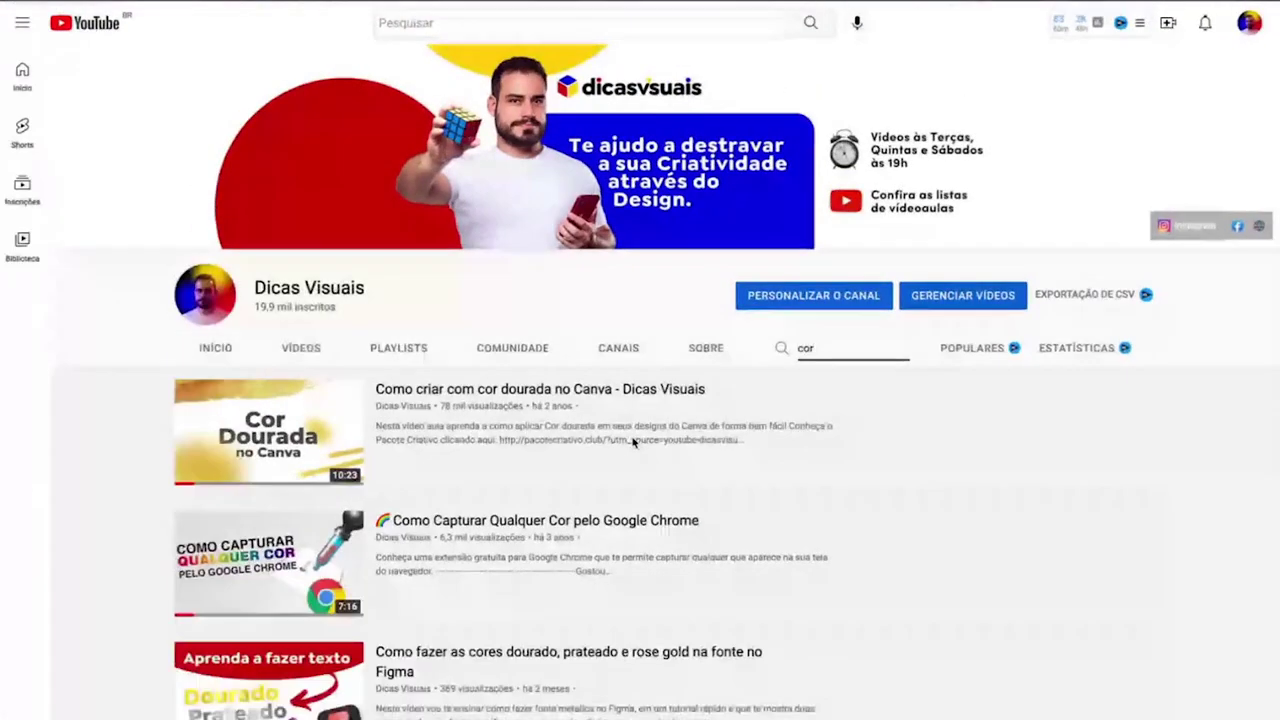
scroll(633, 443, down, 5)
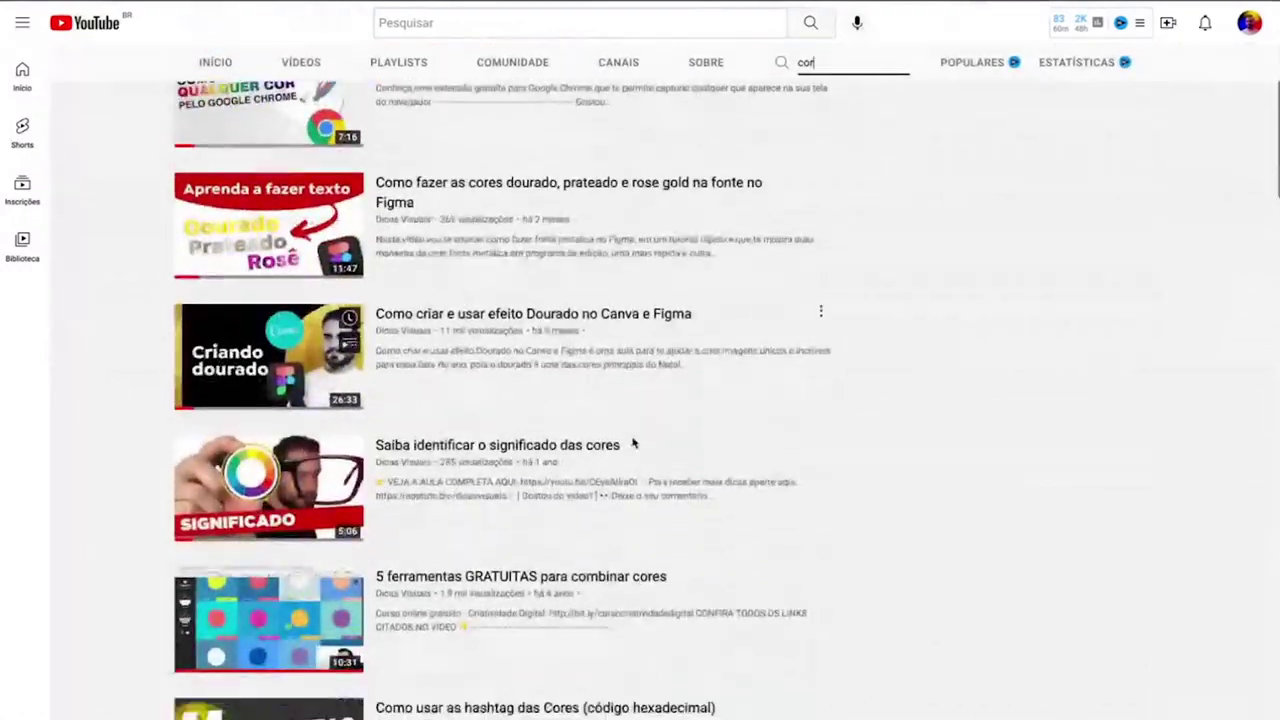
scroll(633, 443, up, 5)
- Search the channel for "logomarcas" instead and look through the listed videos and playlists
double_click(844, 353)
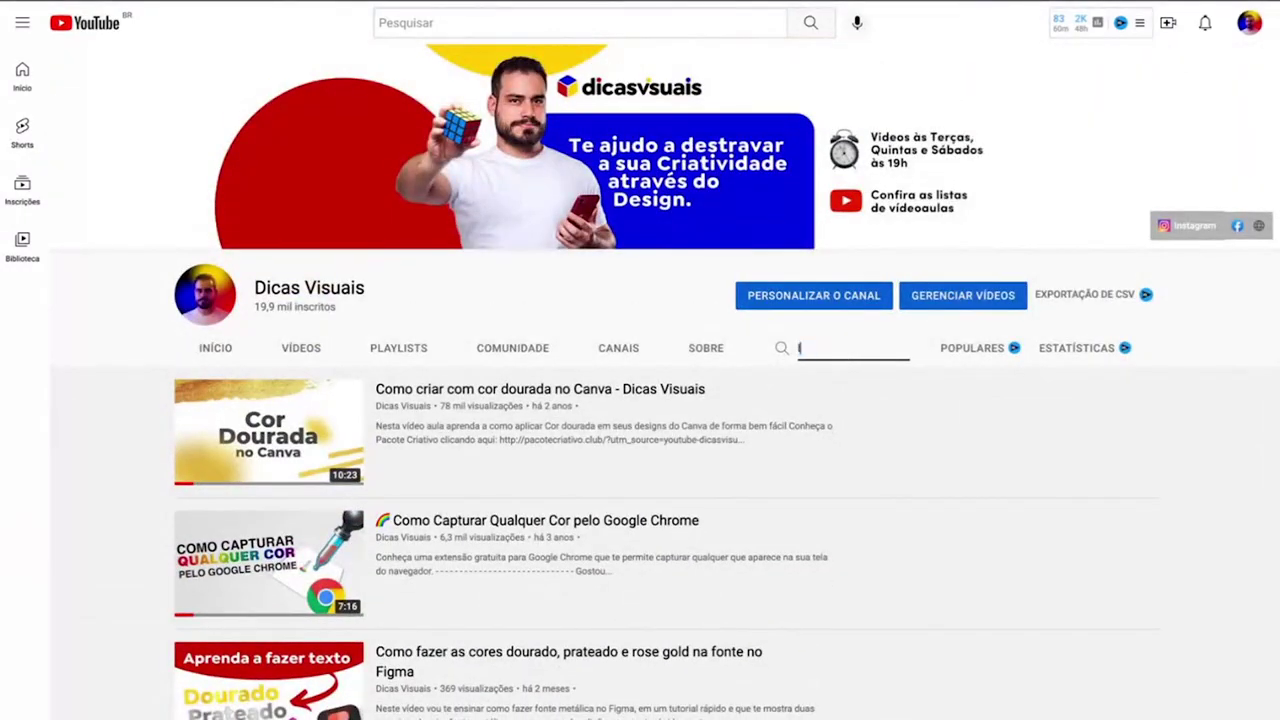
text(logomarcas)
key(Return)
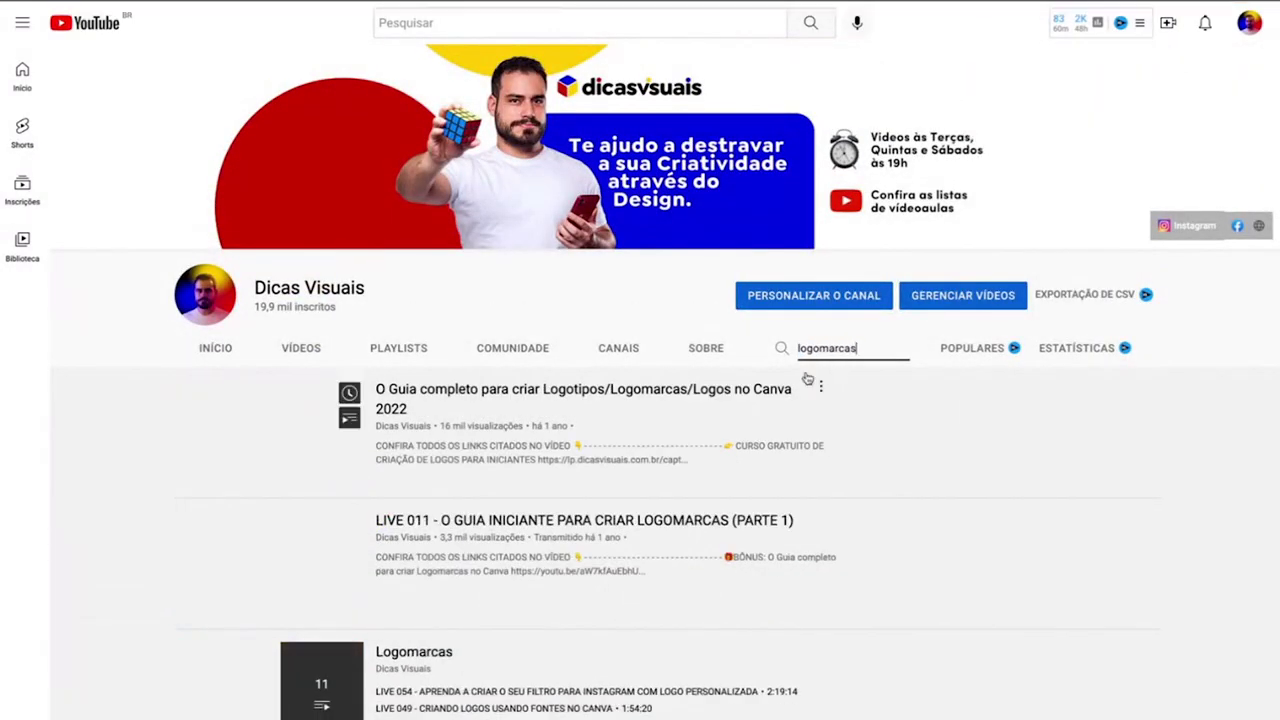
scroll(640, 400, down, 3)
scroll(331, 125, down, 5)
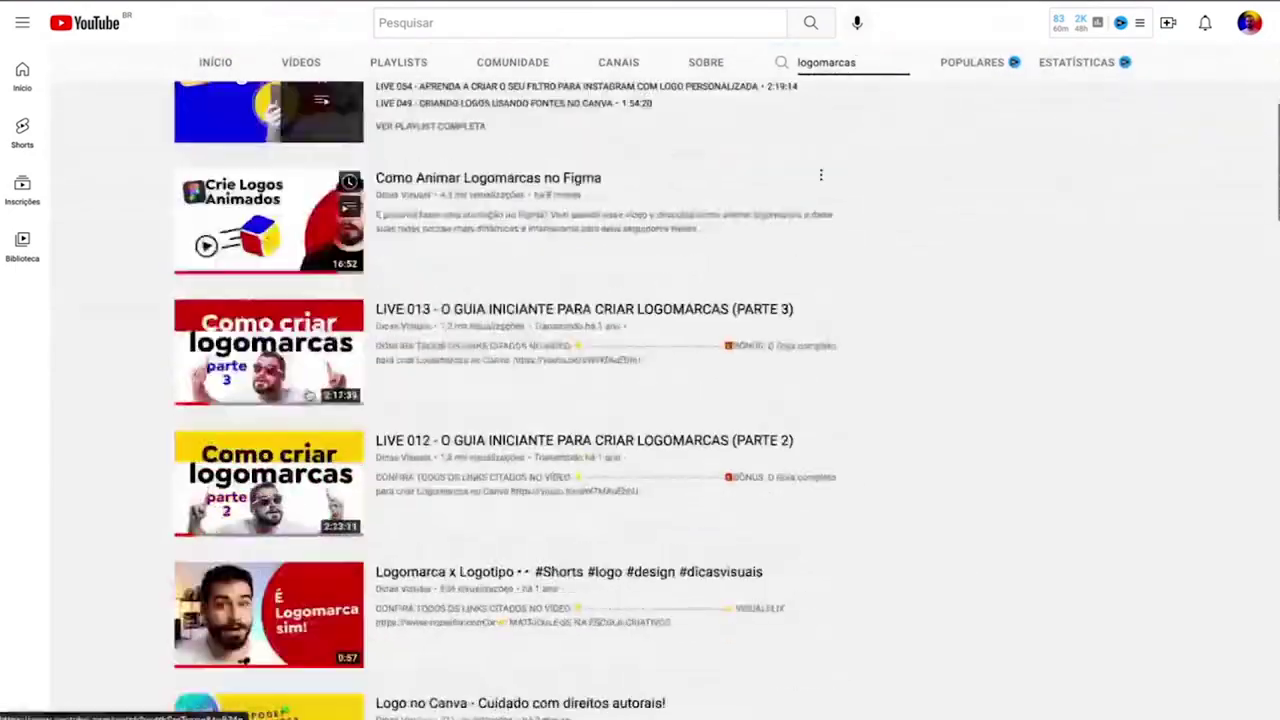
scroll(331, 125, up, 6)
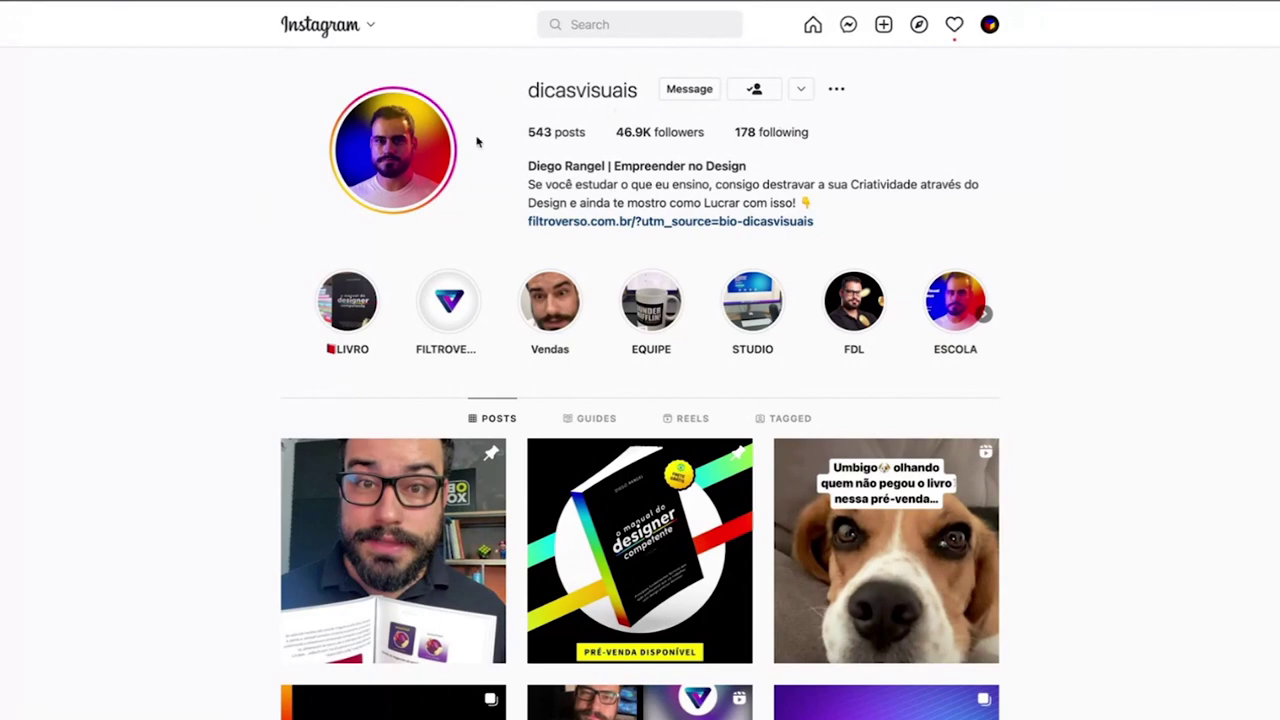
- Look over the posts on the dicasvisuais Instagram profile and return to the top of the YouTube channel page
scroll(419, 239, down, 9)
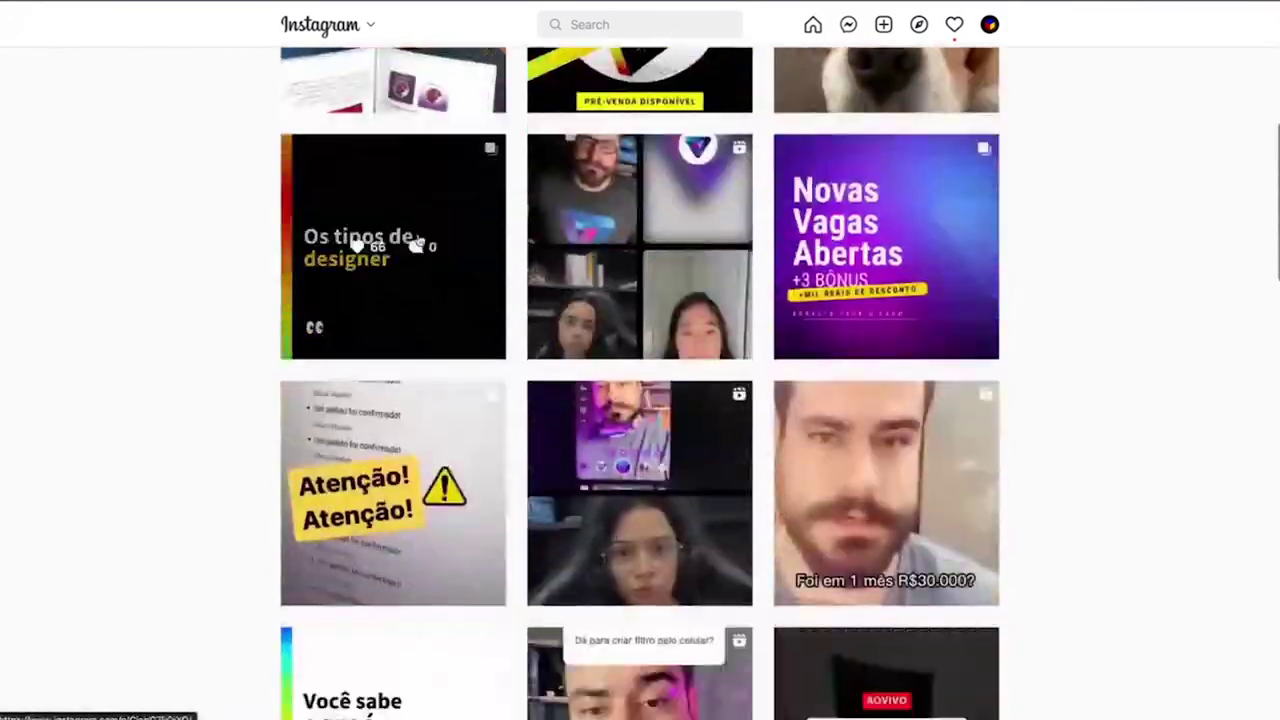
scroll(419, 240, up, 5)
scroll(419, 240, up, 5)
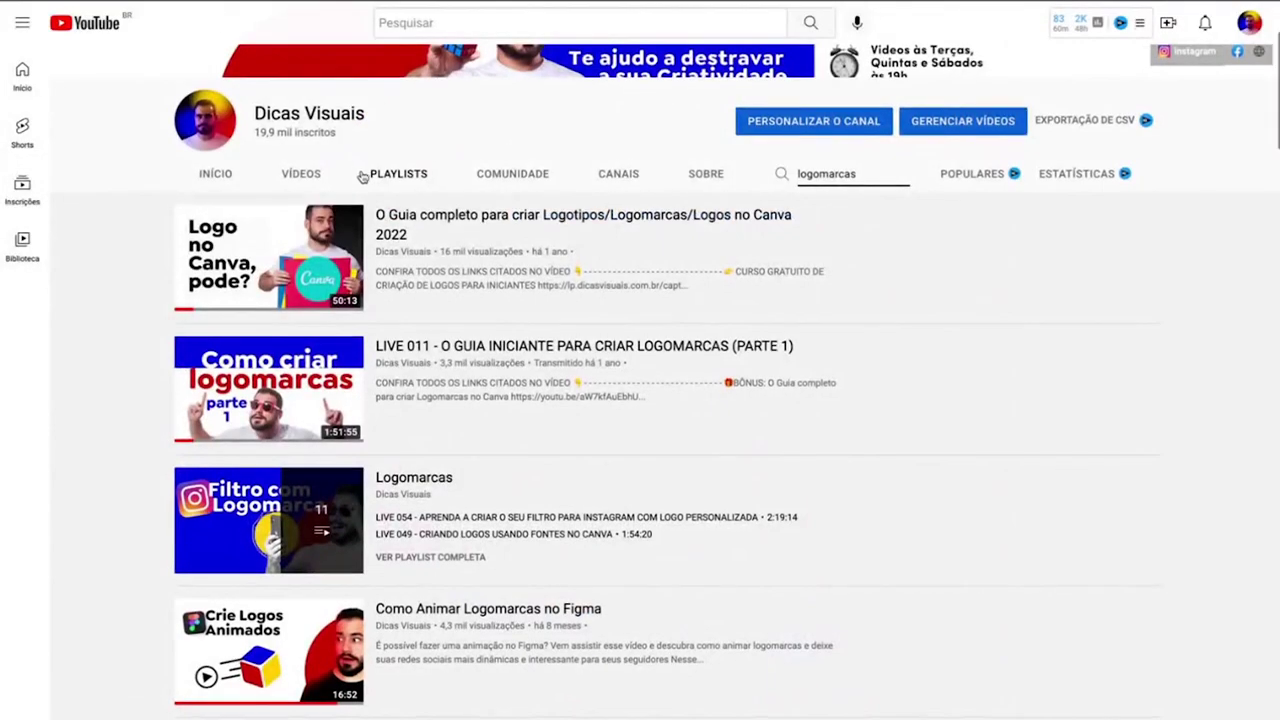
scroll(638, 235, up, 3)
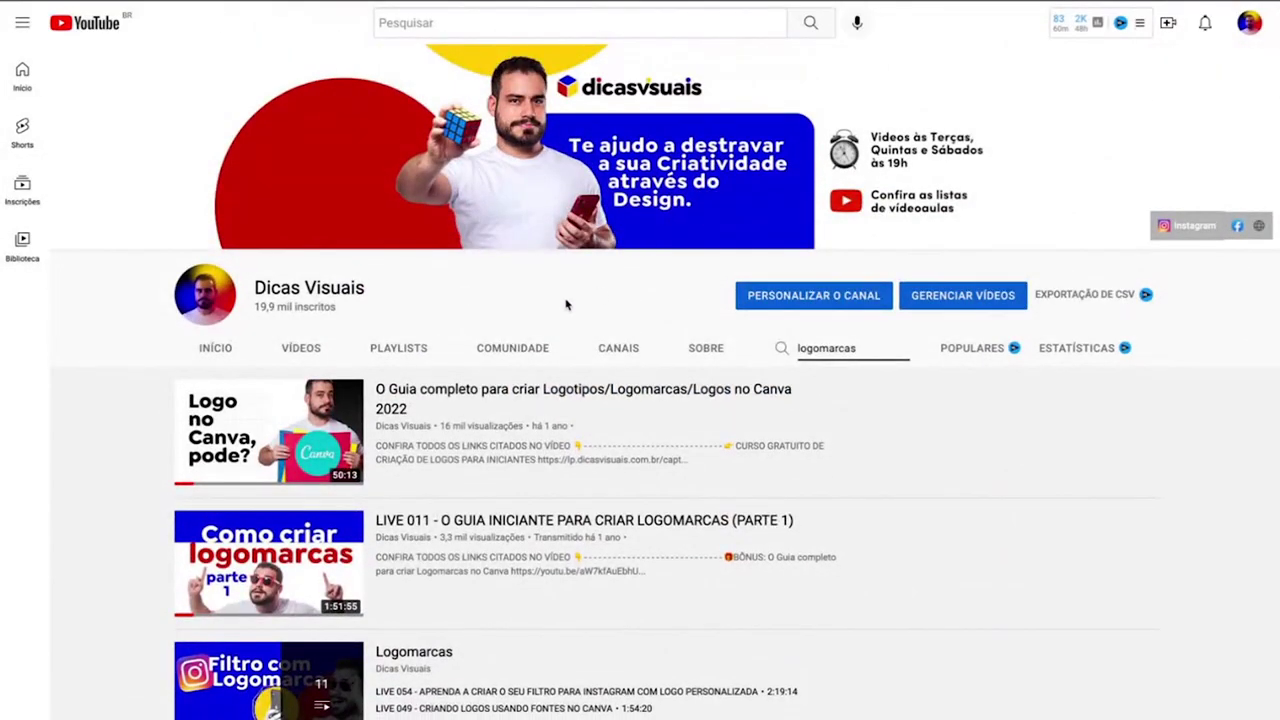